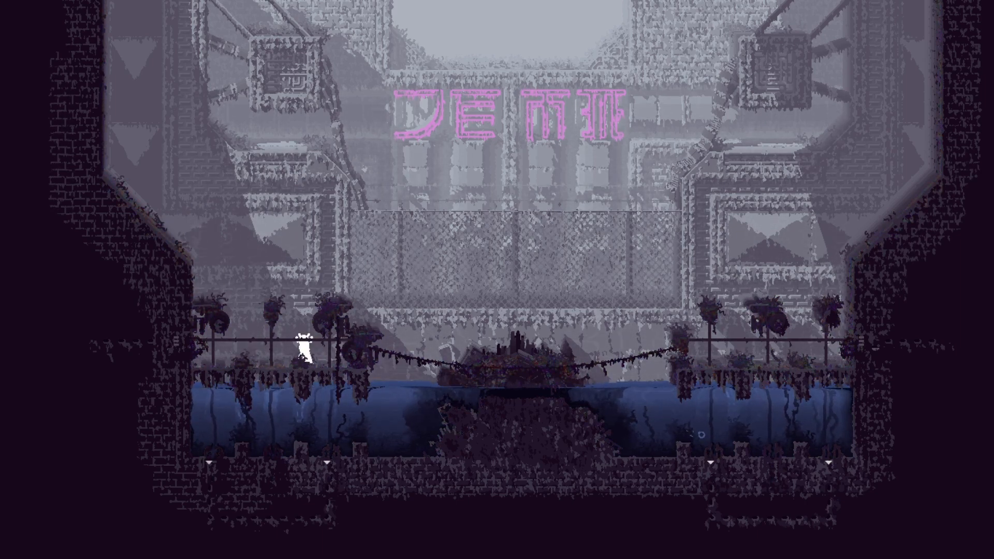
Step: Climb and jump the slugcat onto the plant-topped pole just to its right above the water
key("Up")
key("Right")
key("z")
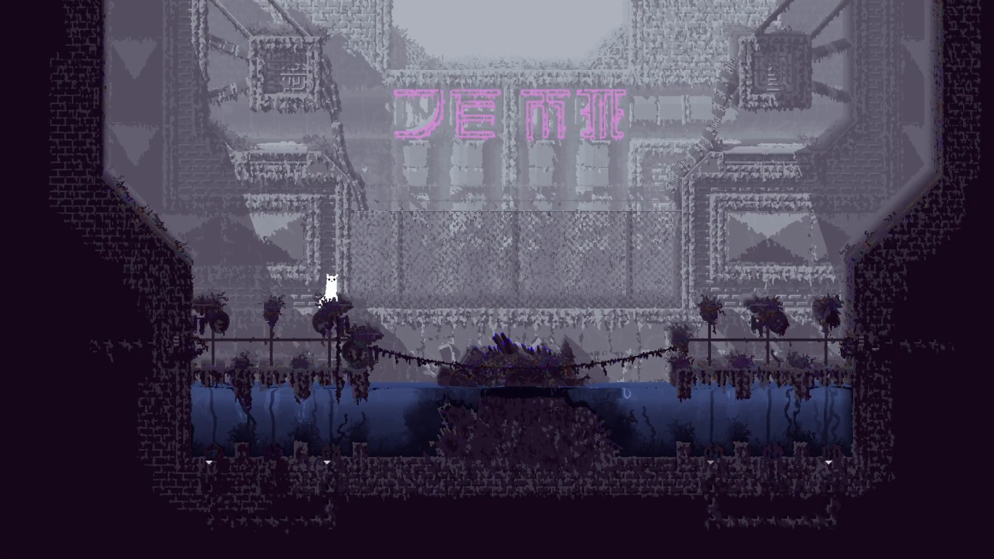
Step: Activate the dev tools for funnytutorialroom and open their interface on the Room Settings page
key("o")
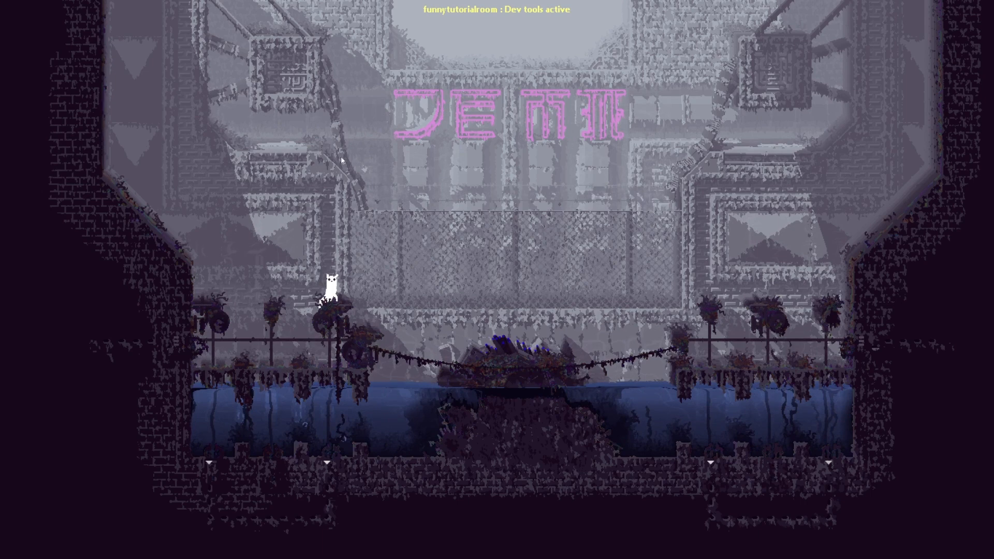
key("h")
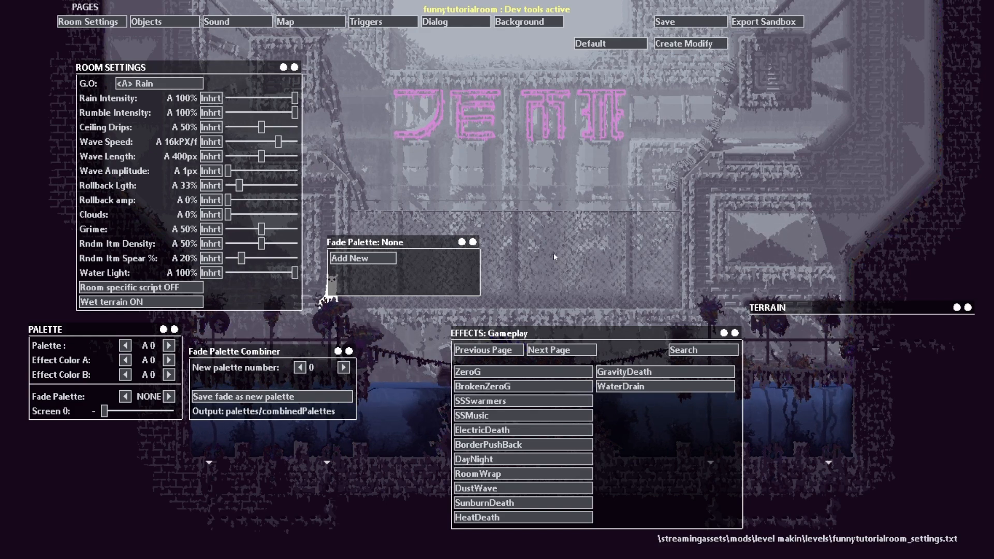
left_click_drag(736, 333, 927, 327)
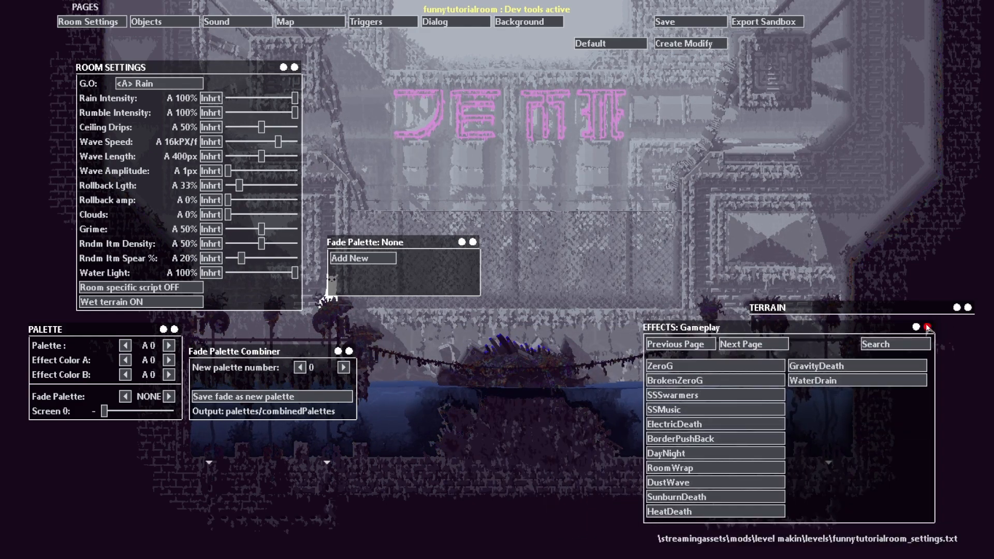
left_click(89, 22)
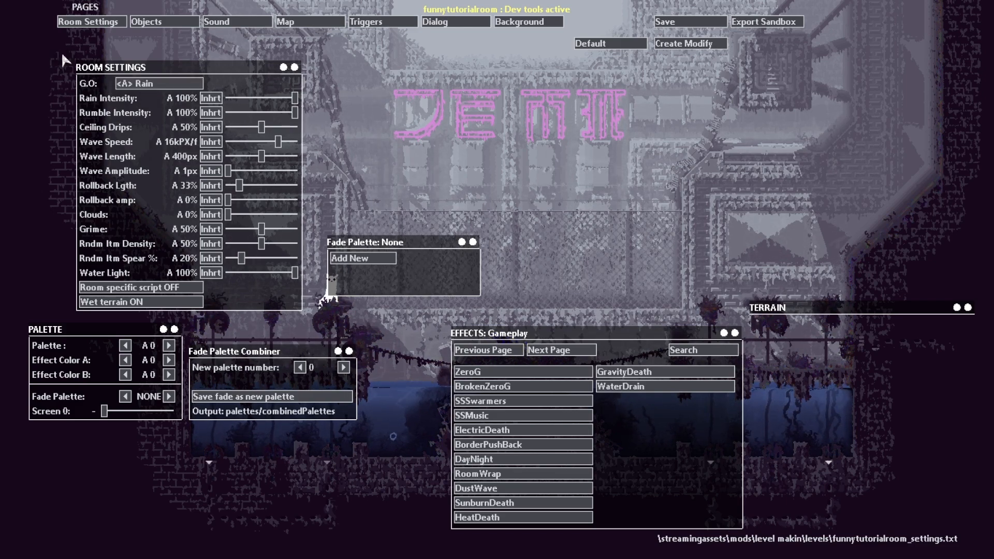
Step: Cycle the room's G.O. type through options such as None and Thunder back to the inherited Rain
left_click(153, 84)
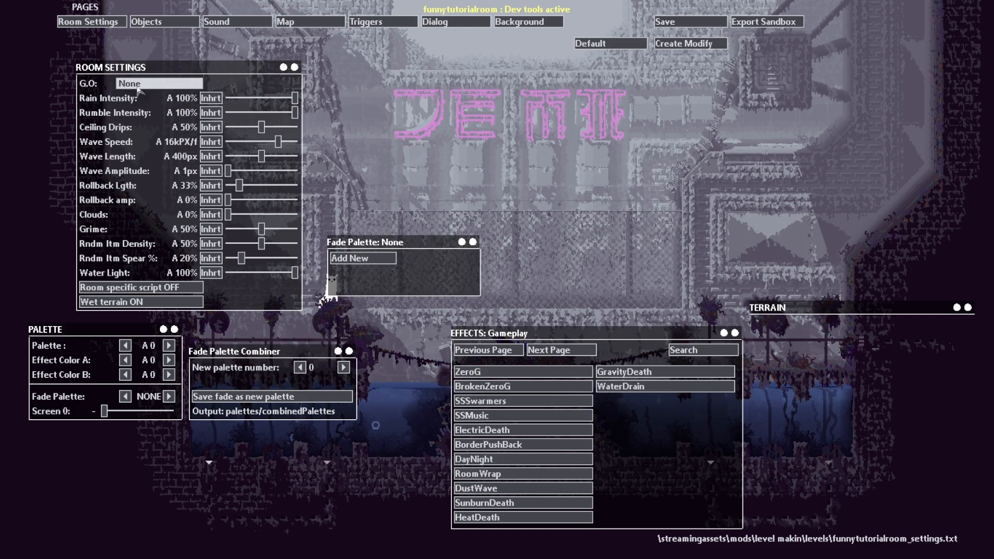
left_click(184, 82)
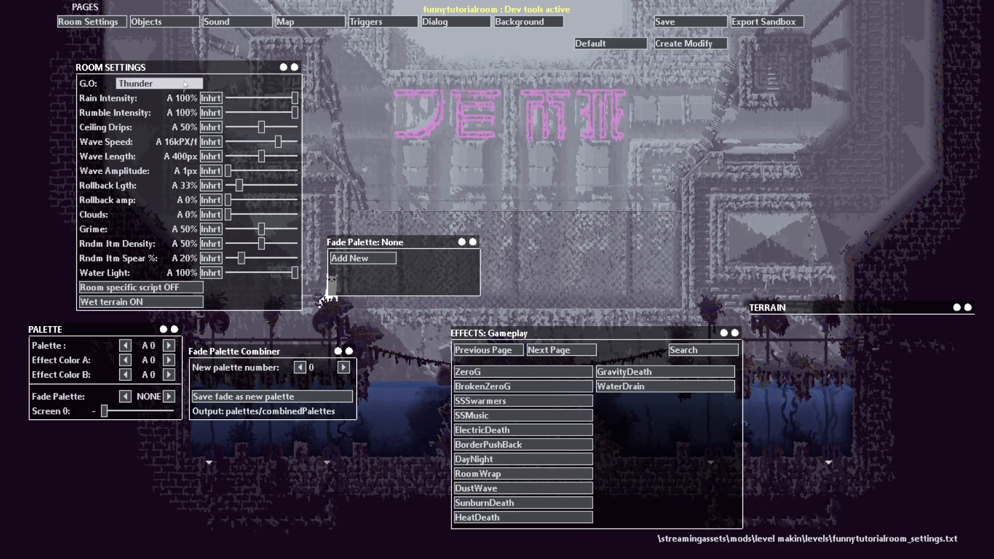
left_click(130, 83)
left_click(130, 83)
left_click(130, 84)
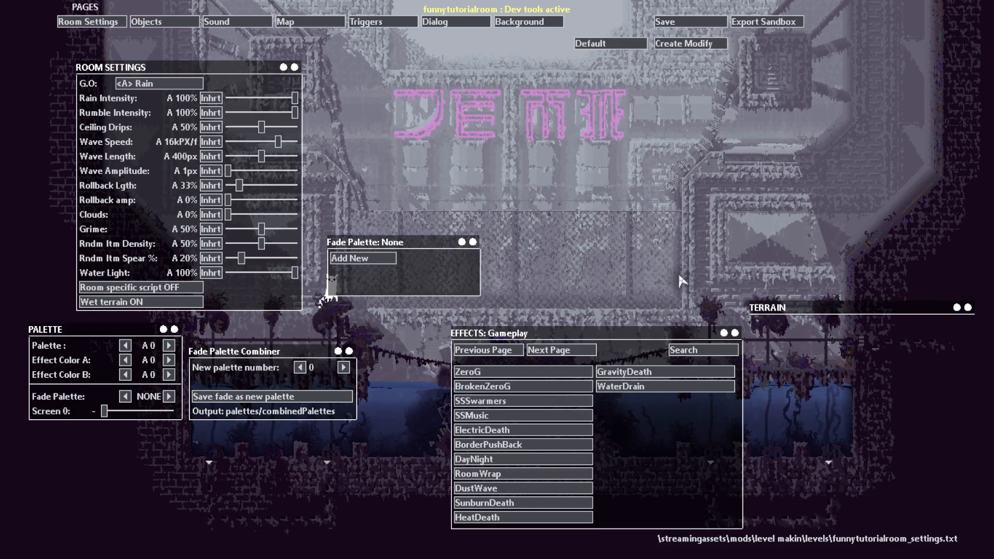
Step: Set Ceiling Drips to 50%, Wave Speed to 2kPX/f, Wave Length to 750px and Wave Amplitude to 13px
left_click_drag(736, 333, 629, 465)
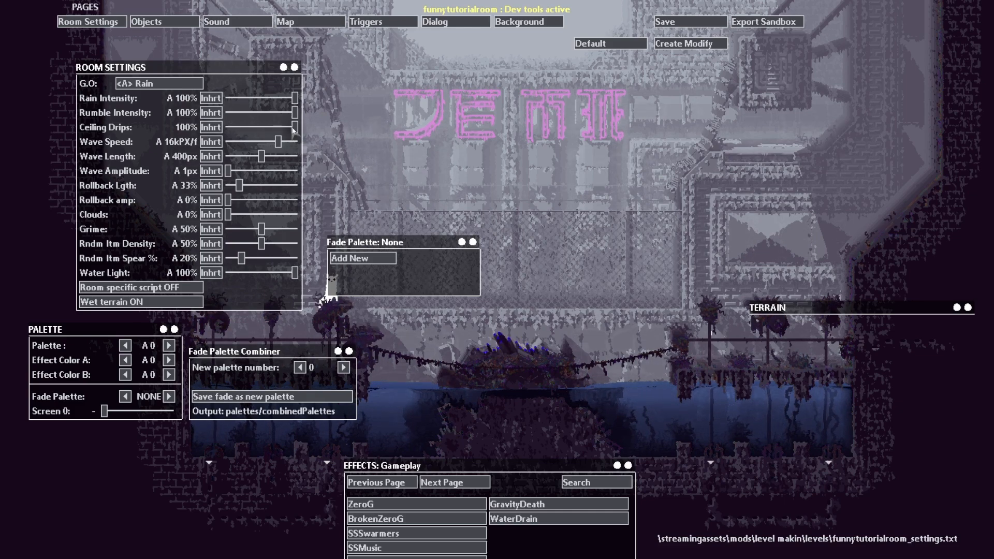
left_click_drag(297, 129, 262, 130)
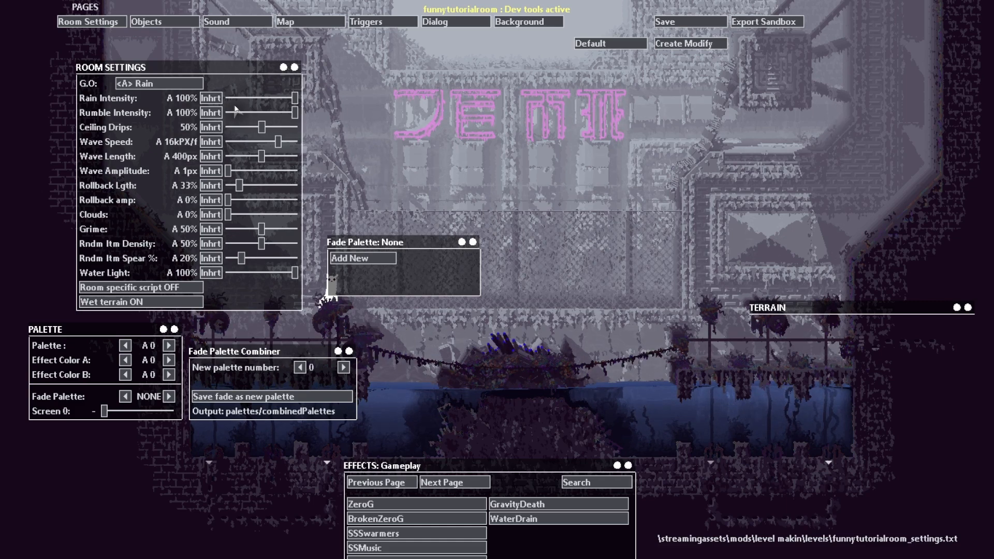
left_click_drag(263, 161, 373, 167)
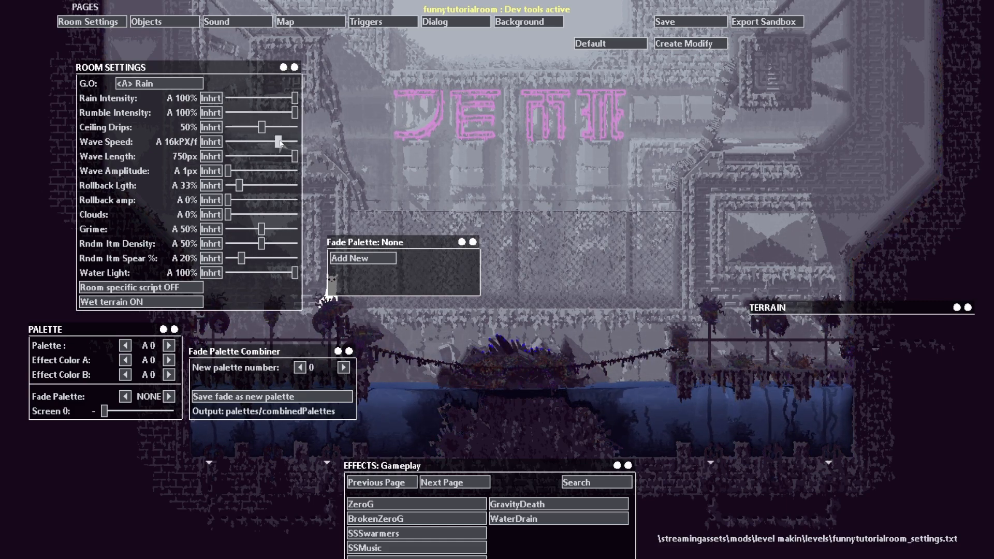
left_click_drag(277, 142, 272, 140)
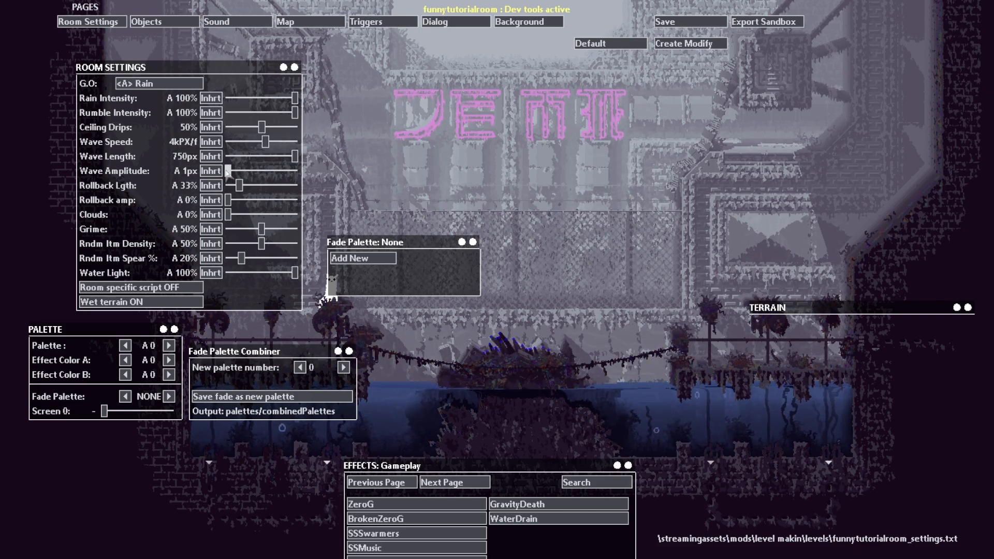
left_click_drag(228, 171, 309, 179)
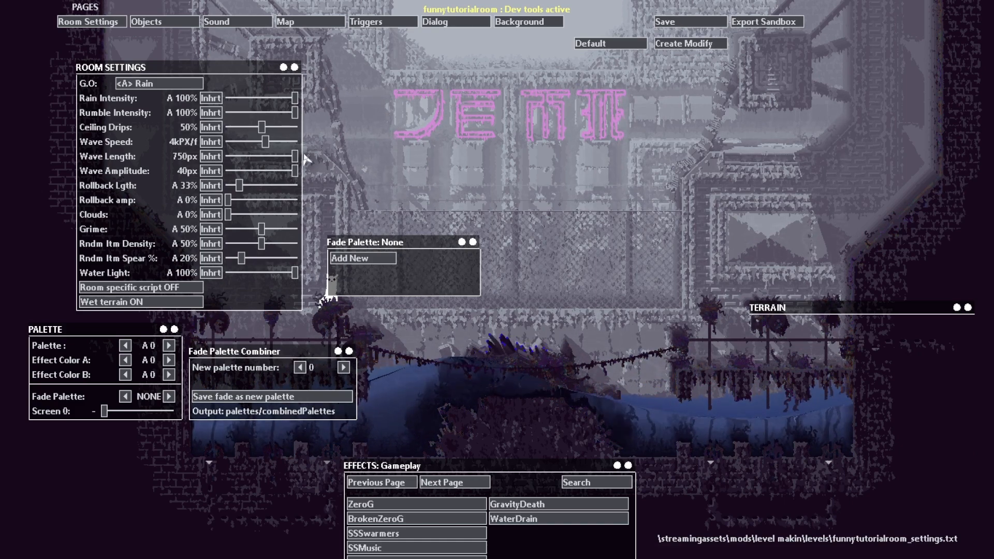
left_click_drag(295, 171, 253, 171)
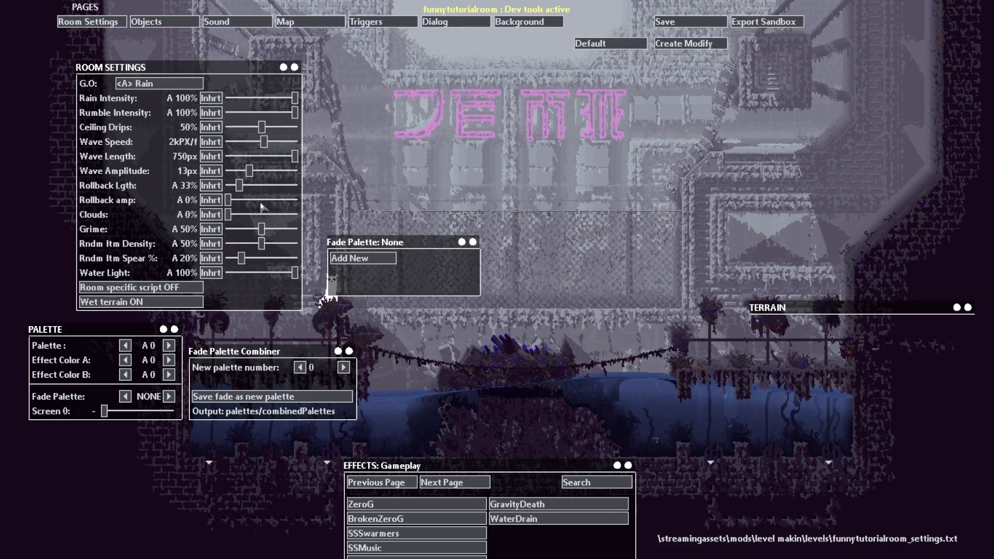
Step: Set the room's Clouds to 25%, Grime to 15% and Water Light to 0%
mouse_move(229, 217)
left_mouse_down()
mouse_move(308, 216)
mouse_move(236, 231)
mouse_move(245, 228)
left_mouse_up()
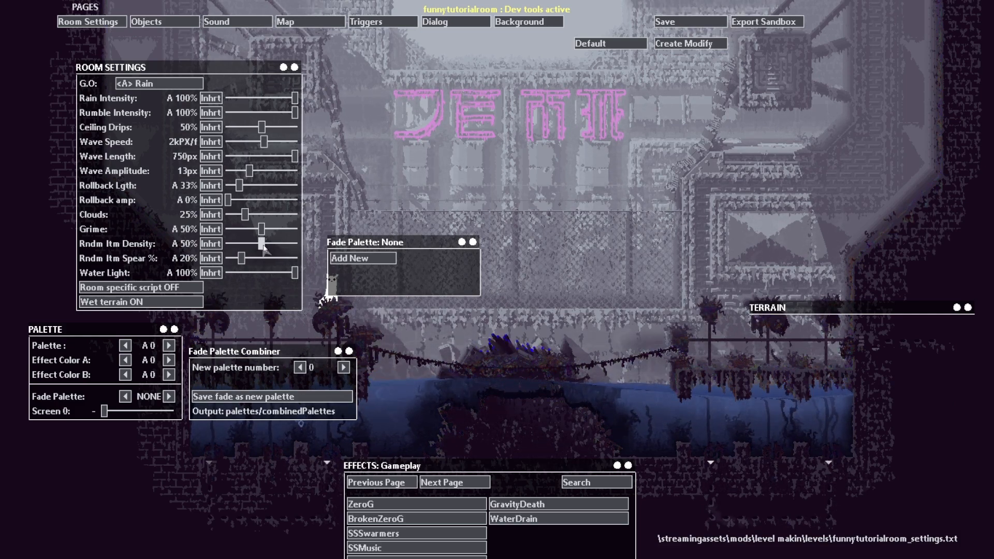
left_click_drag(262, 230, 238, 232)
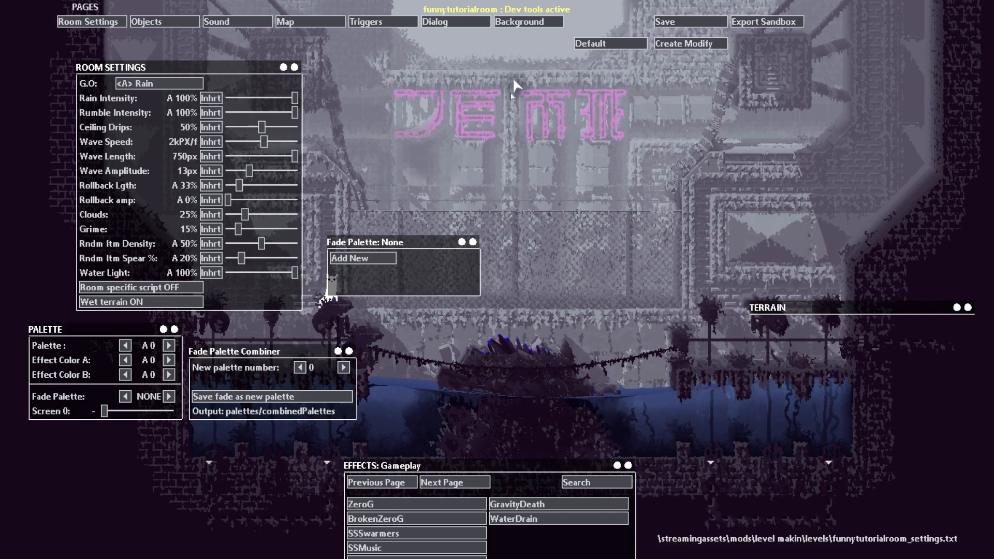
left_click(296, 274)
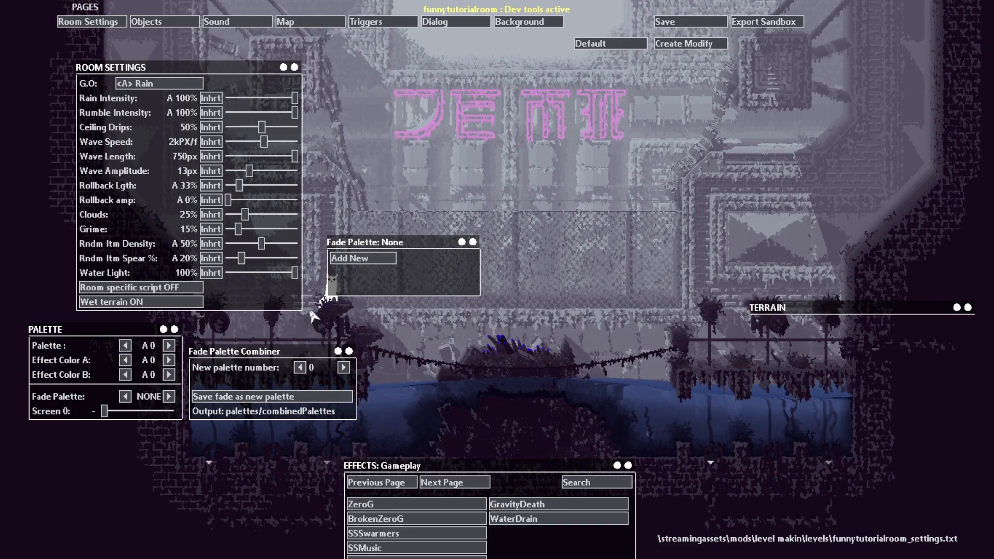
left_click_drag(264, 314, 216, 331)
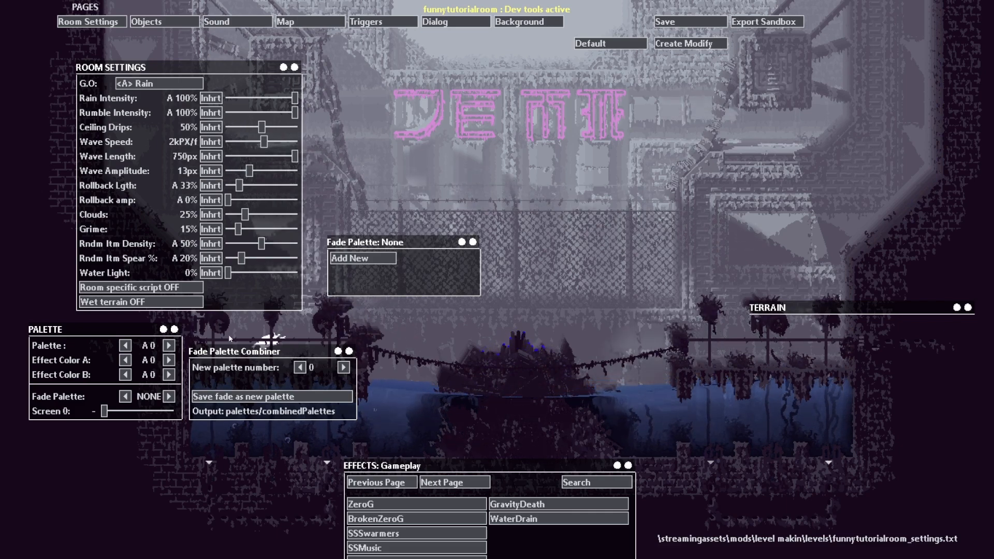
Step: Turn wet terrain on, switching it off and on once more to compare the room's look
left_click(165, 303)
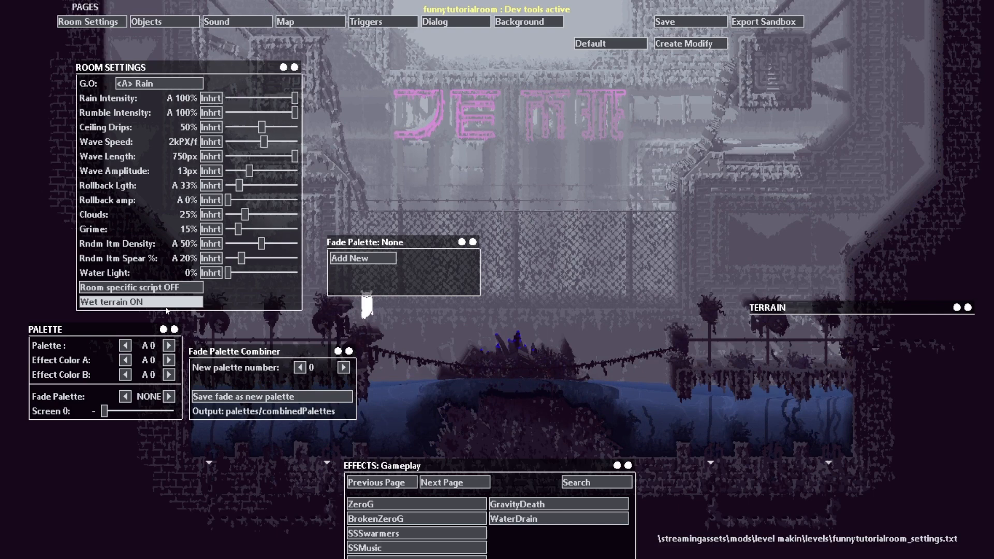
left_click(170, 302)
left_click(171, 302)
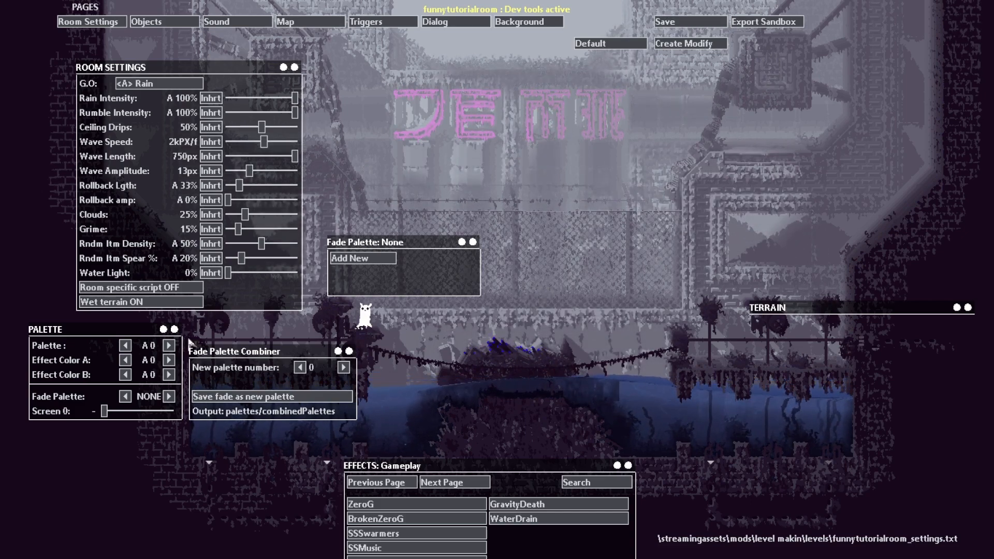
Step: Step the room's palette through the first few options and set it to 4
left_click(169, 346)
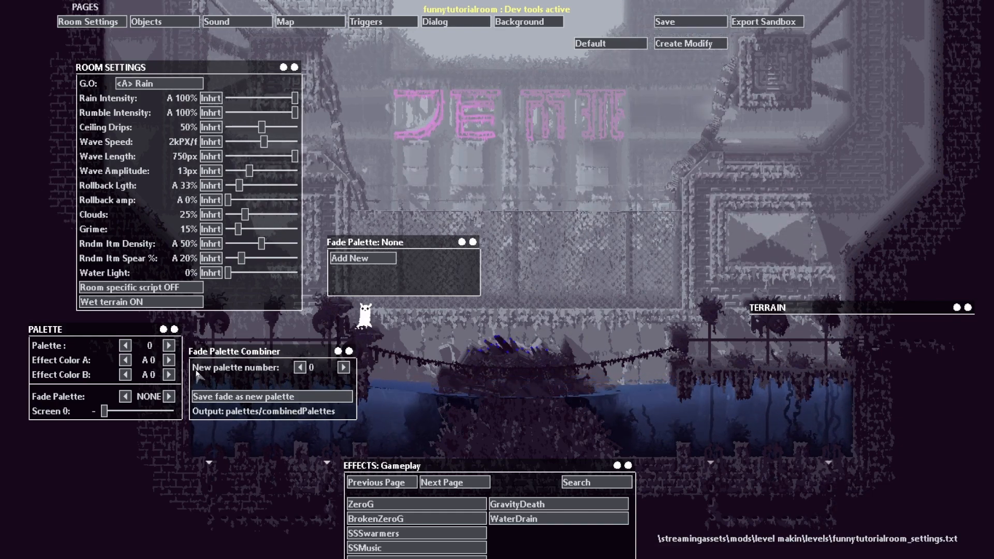
left_click(169, 346)
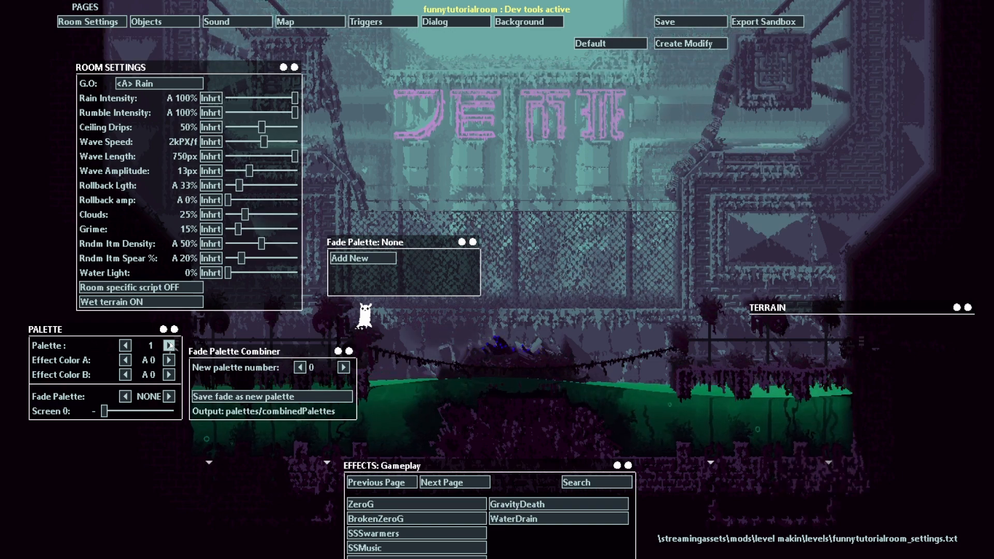
left_click(170, 346)
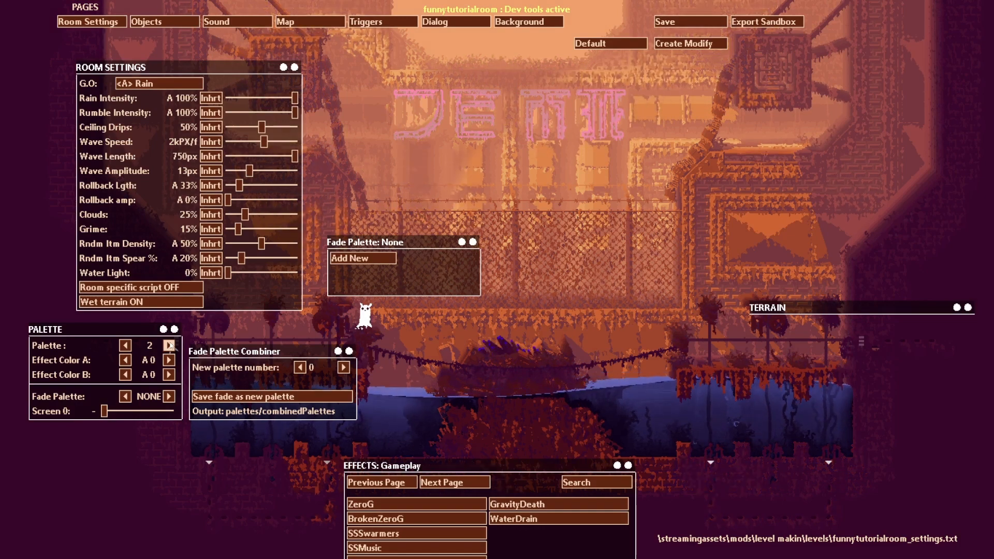
left_click(169, 346)
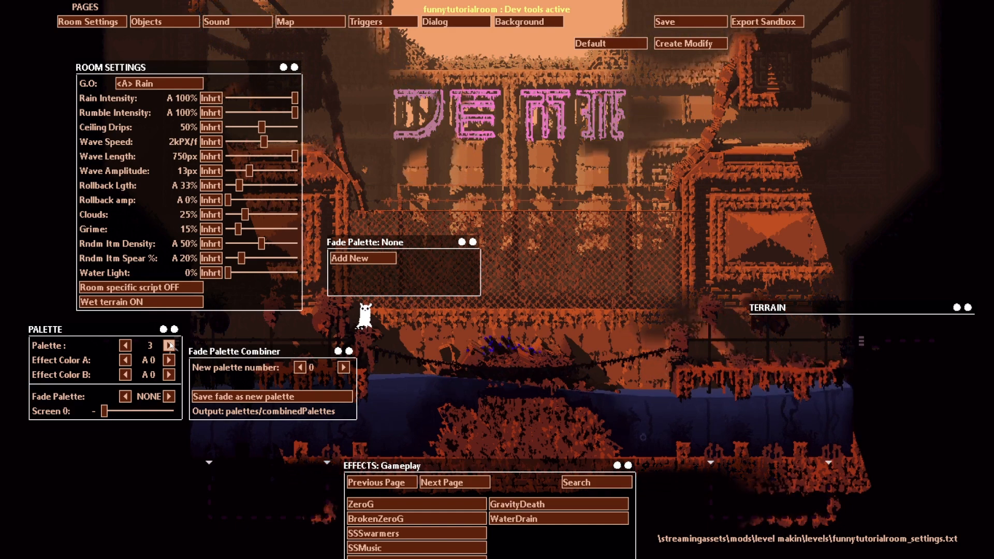
left_click(170, 346)
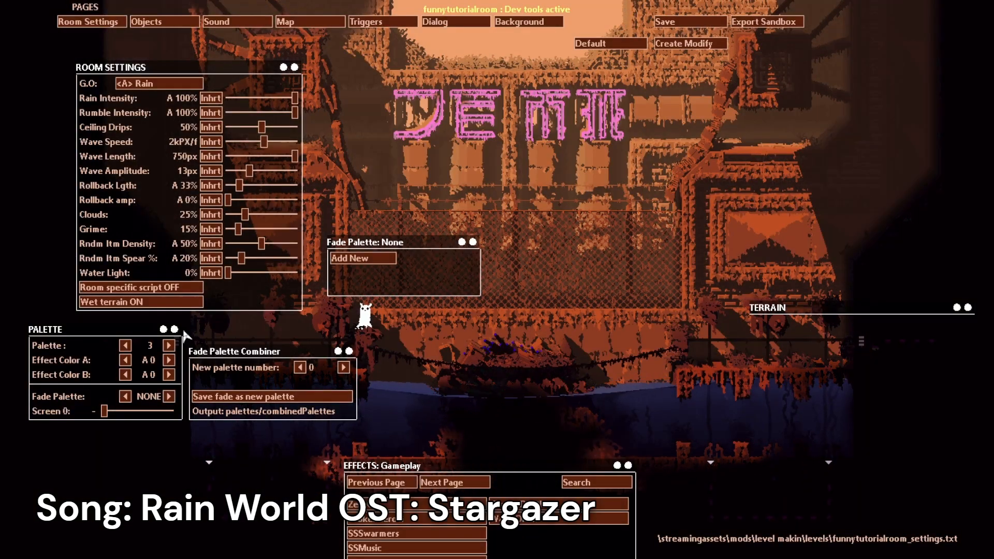
left_click(171, 348)
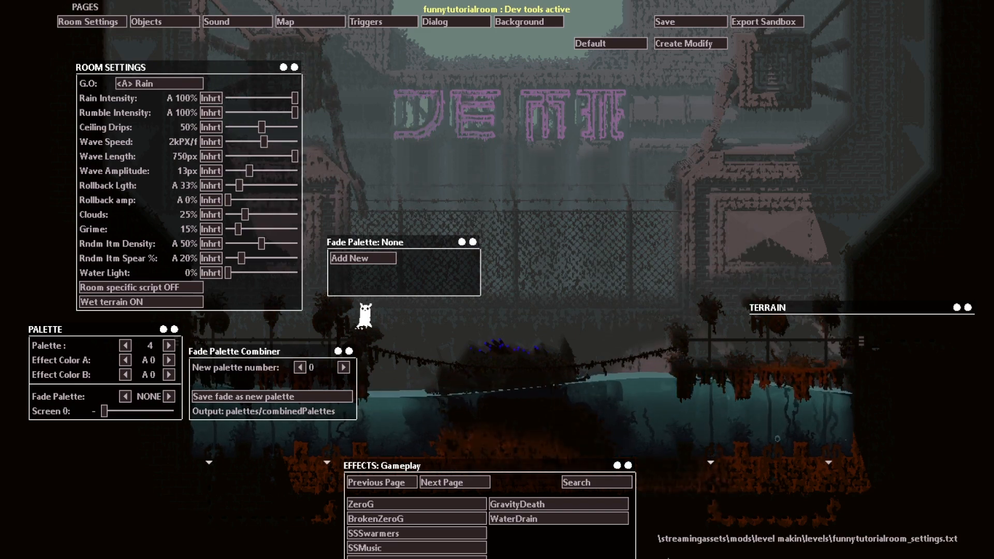
Step: Move the Effects panel and set Effect Color A to 9, stepping through the colours on the background sign
left_click_drag(630, 474, 565, 273)
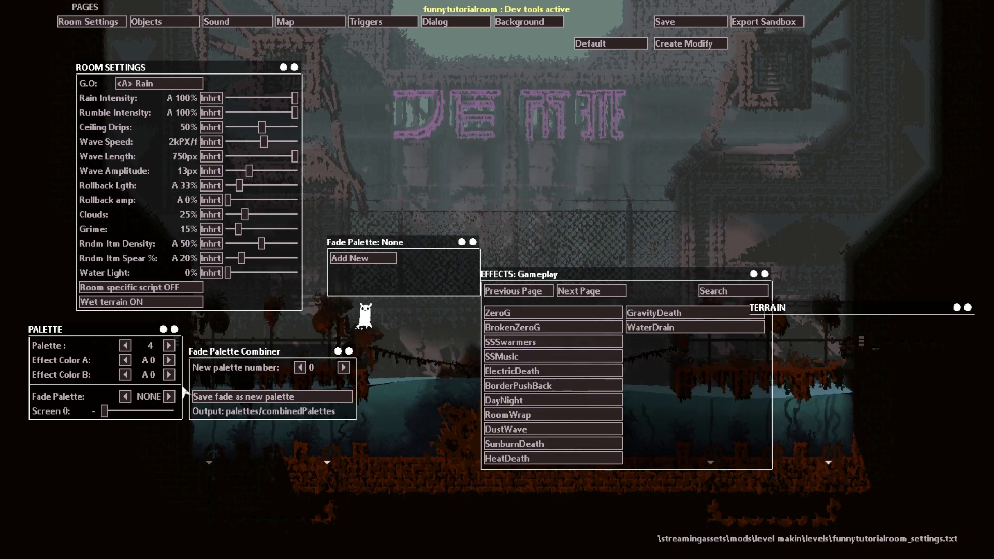
left_click(169, 360)
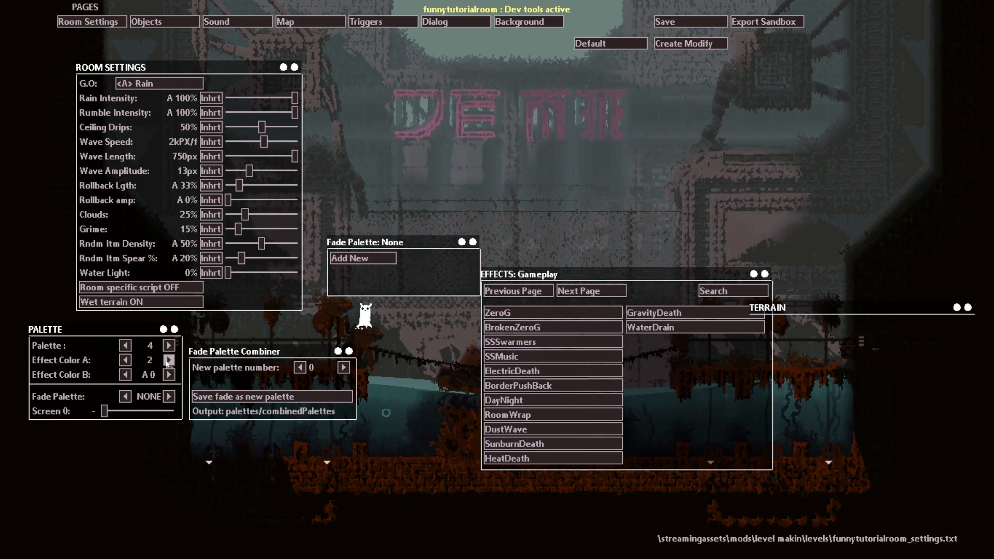
left_click(169, 360)
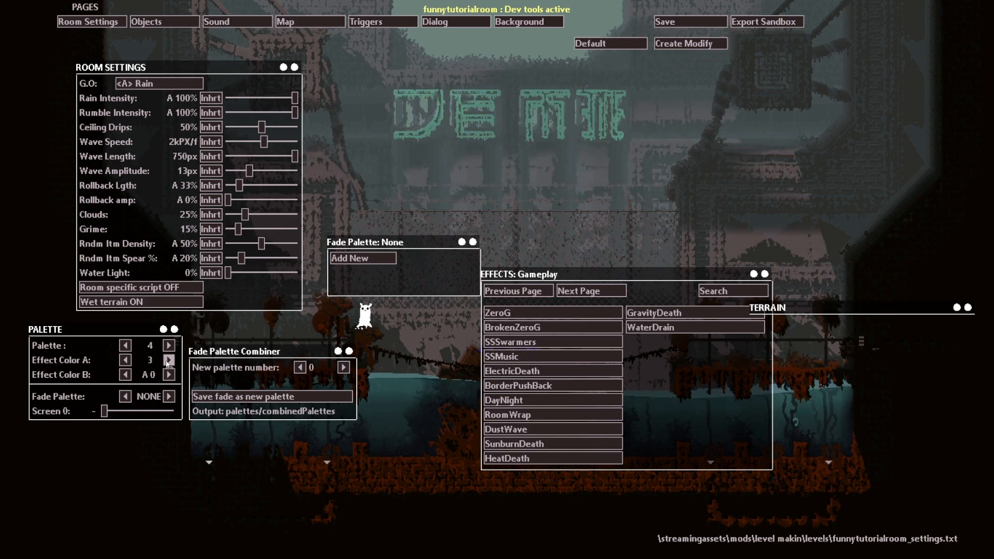
left_click(169, 360)
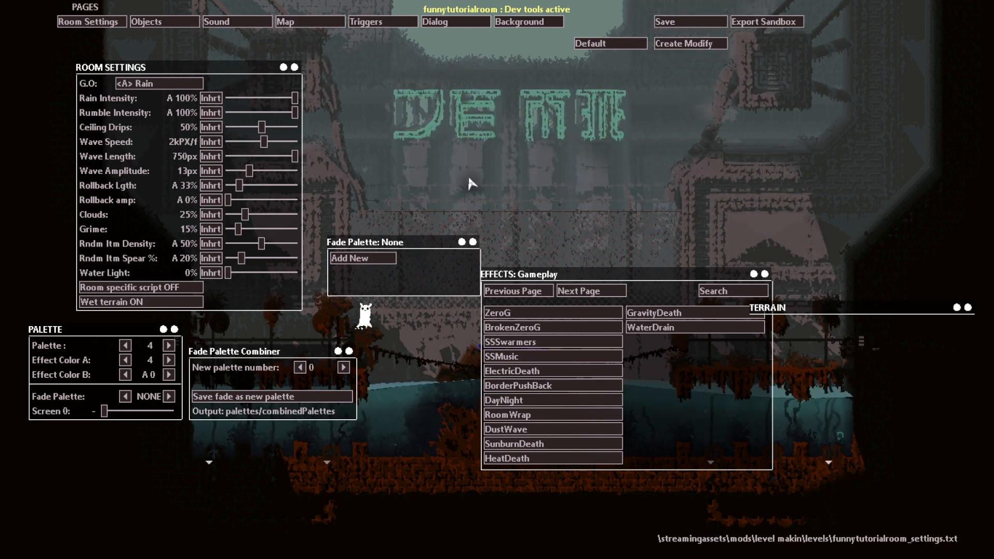
left_click(168, 360)
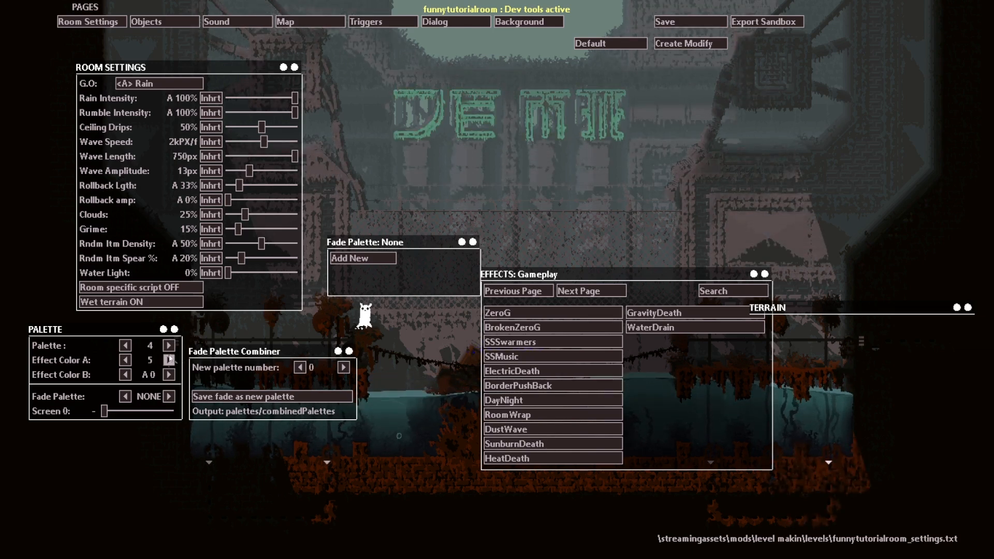
left_click(169, 360)
left_click(169, 360)
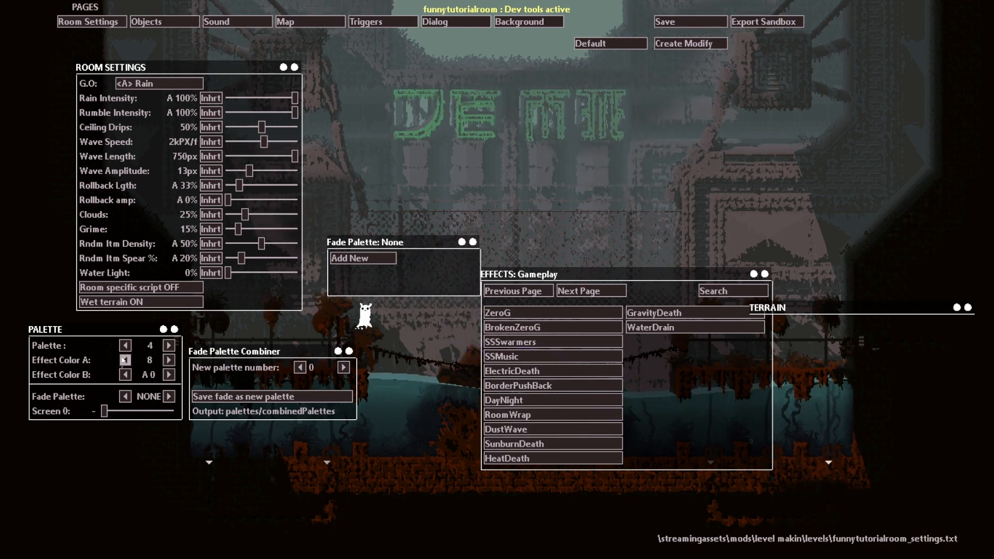
left_click(125, 360)
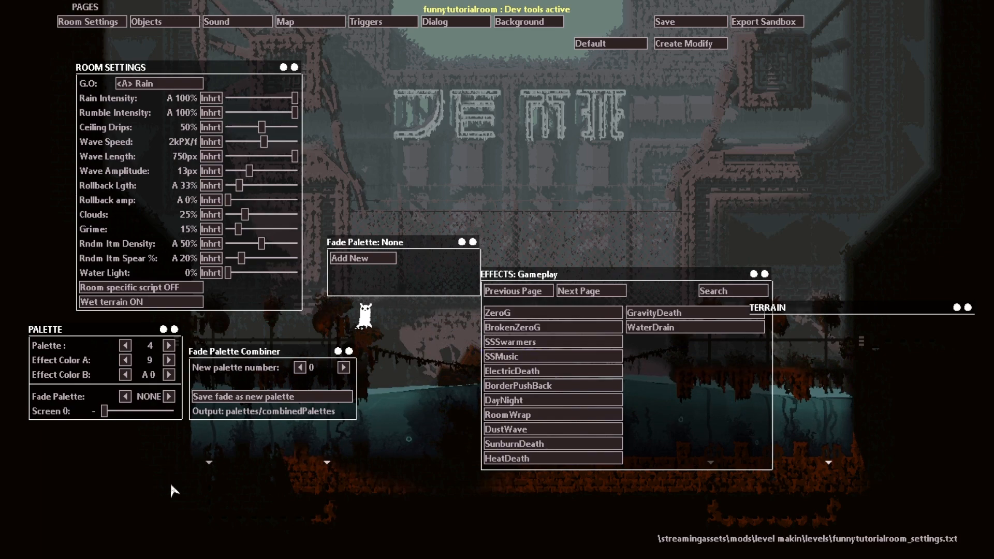
Step: Move the Effects panel clear of the room's centre and set the Fade Palette to 3
left_click_drag(765, 275, 957, 393)
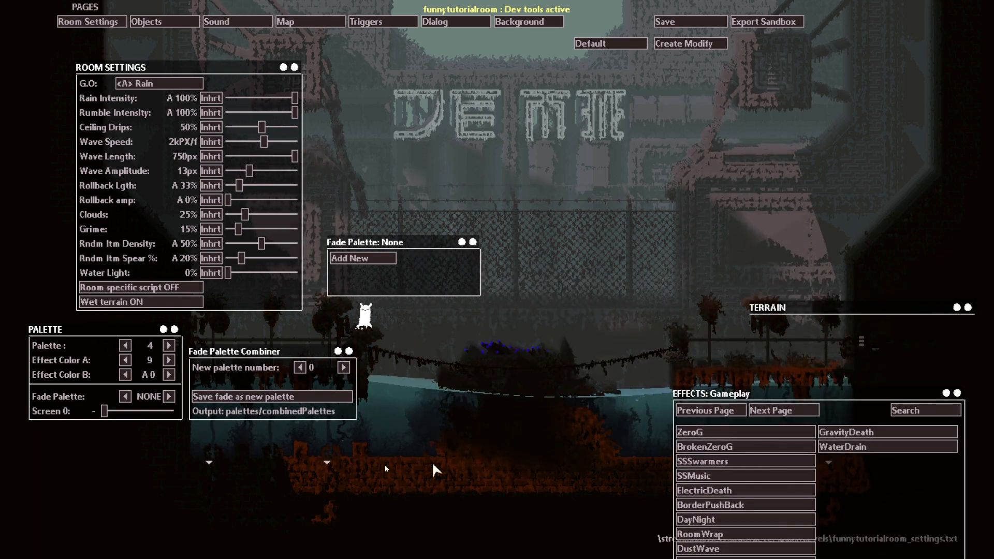
left_click(169, 396)
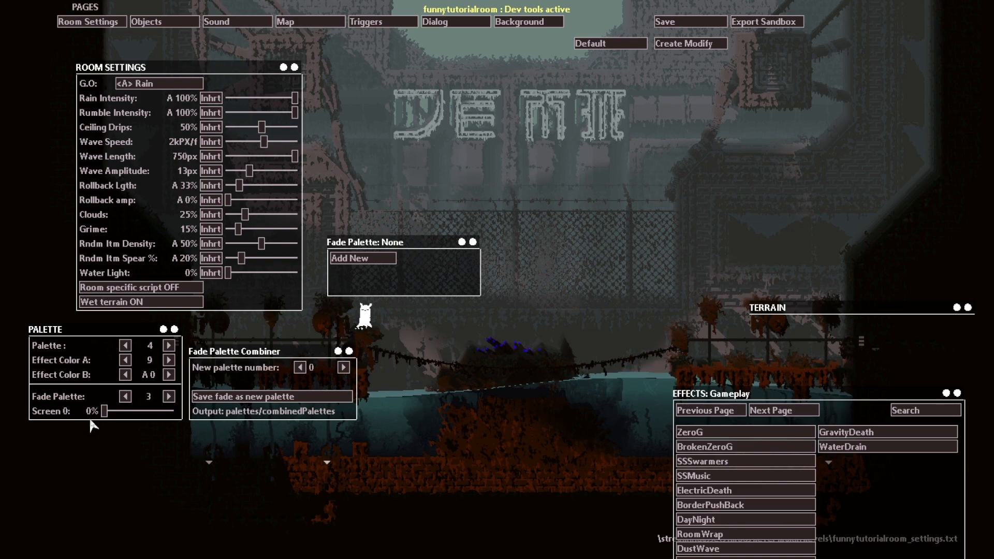
Step: Switch between palettes 3 and 4 to compare them, keep palette 4, and set the Screen 0 fade amount to 5%
left_click(125, 345)
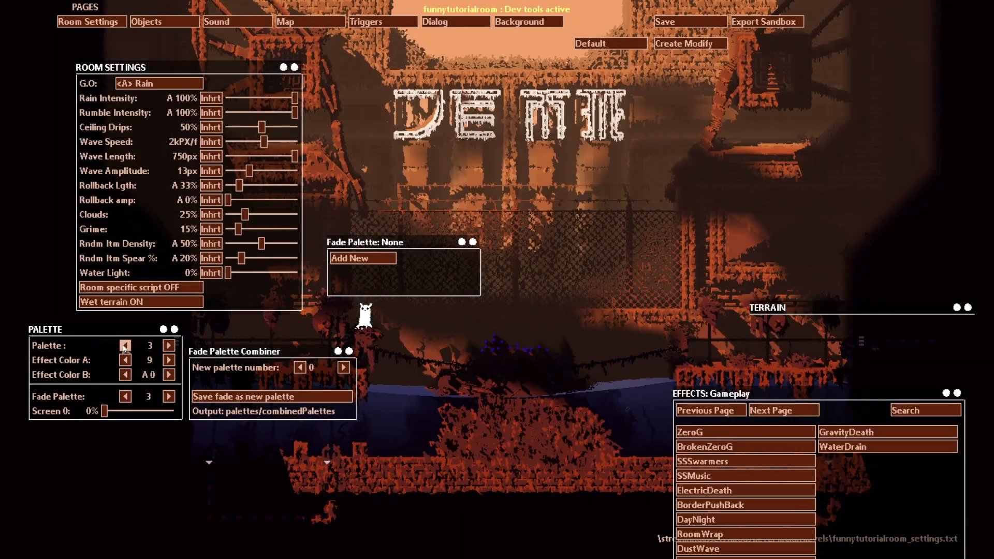
left_click(169, 346)
left_click(125, 346)
left_click(169, 346)
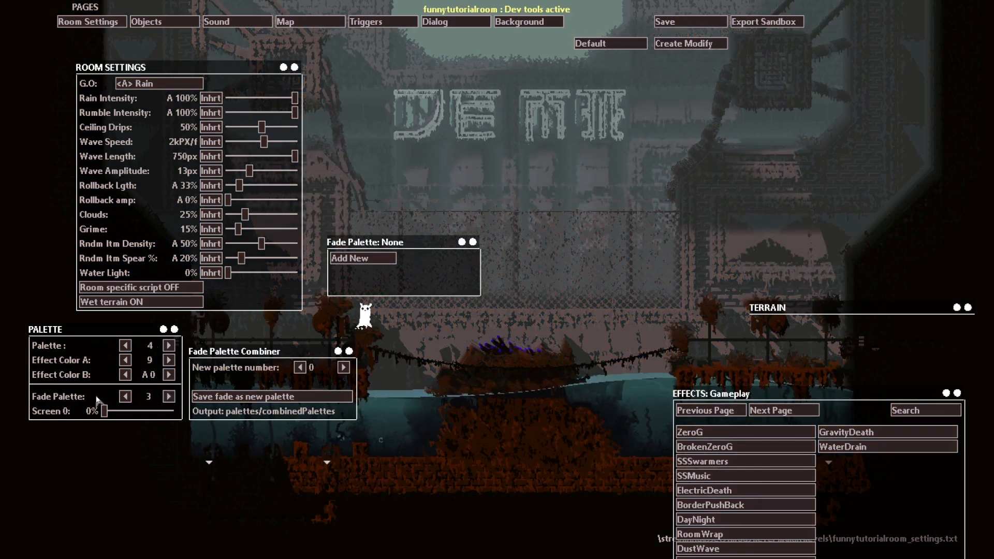
mouse_move(103, 415)
left_mouse_down()
mouse_move(139, 418)
mouse_move(112, 413)
left_mouse_up()
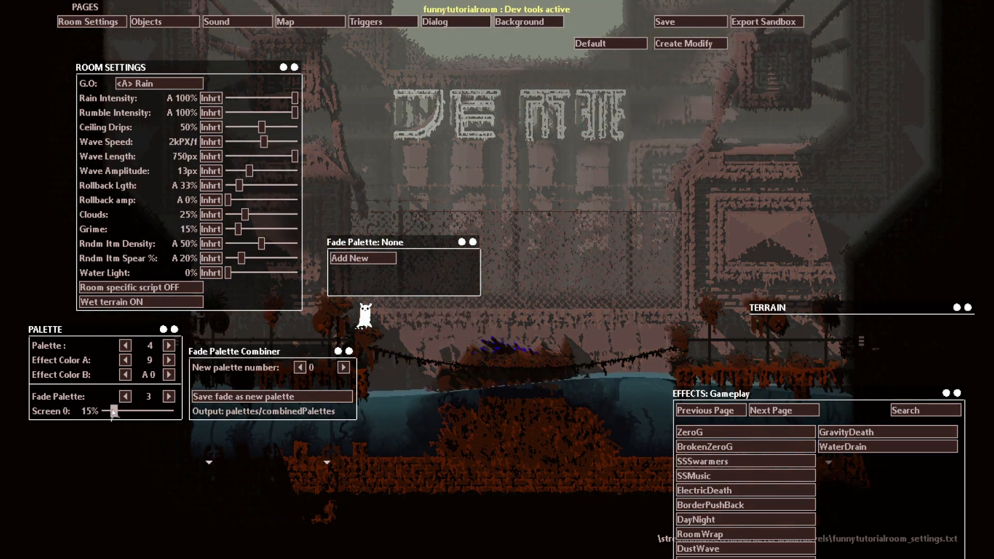
mouse_move(111, 409)
left_mouse_down()
mouse_move(44, 409)
mouse_move(107, 411)
left_mouse_up()
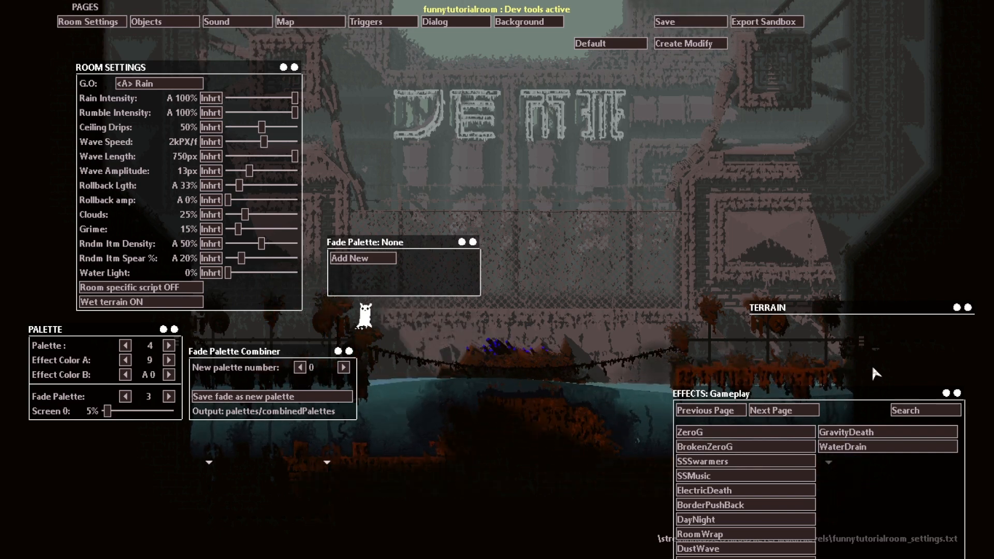
Step: Move the Effects panel up below the sign and the Fade Palette panel below the Palette panel, checking the Lighting and Gameplay effects
left_click_drag(968, 396, 842, 149)
left_click_drag(473, 242, 194, 458)
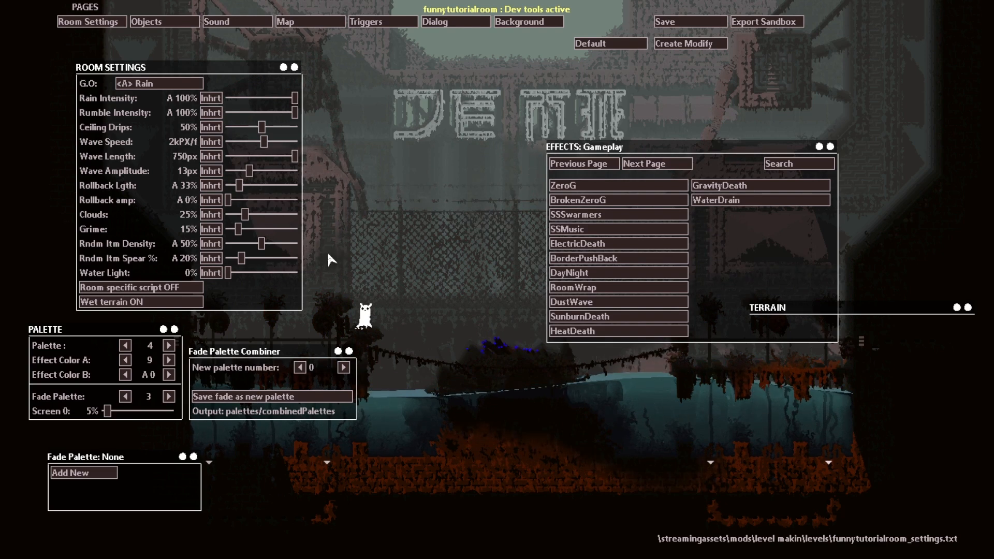
left_click(643, 165)
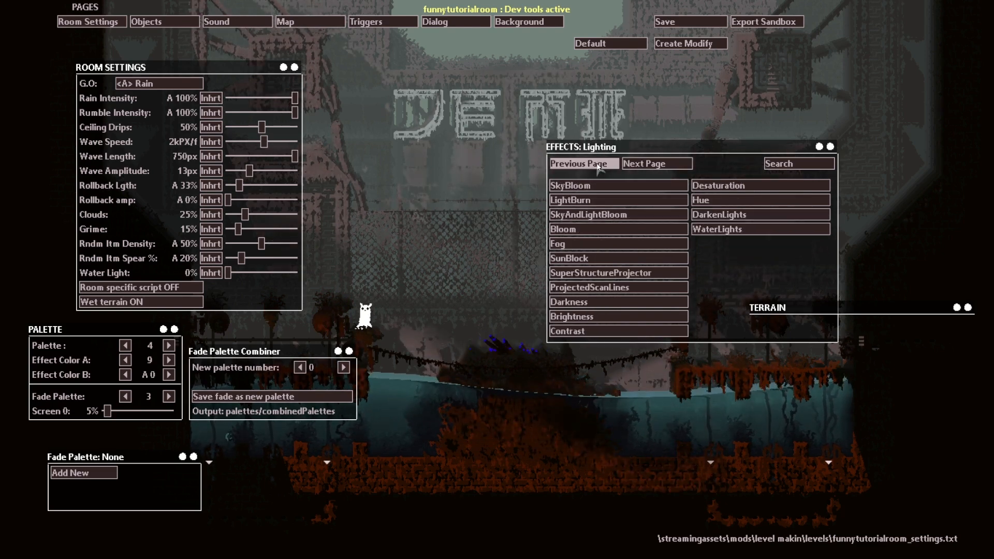
left_click(614, 165)
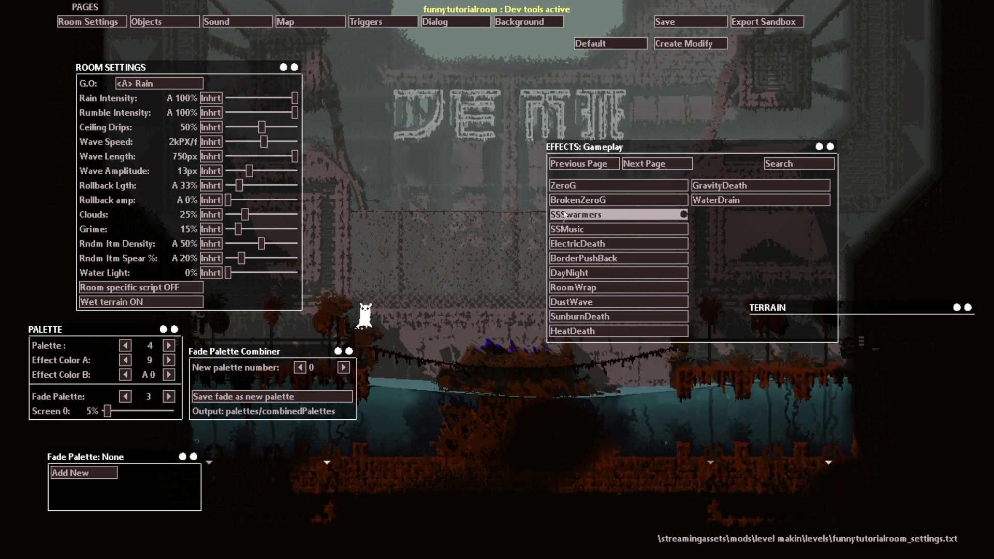
Step: Add the lighting effects LightBurn at 5% and Bloom at 50%, moving the Bloom panel clear of the LightBurn one
left_click(674, 171)
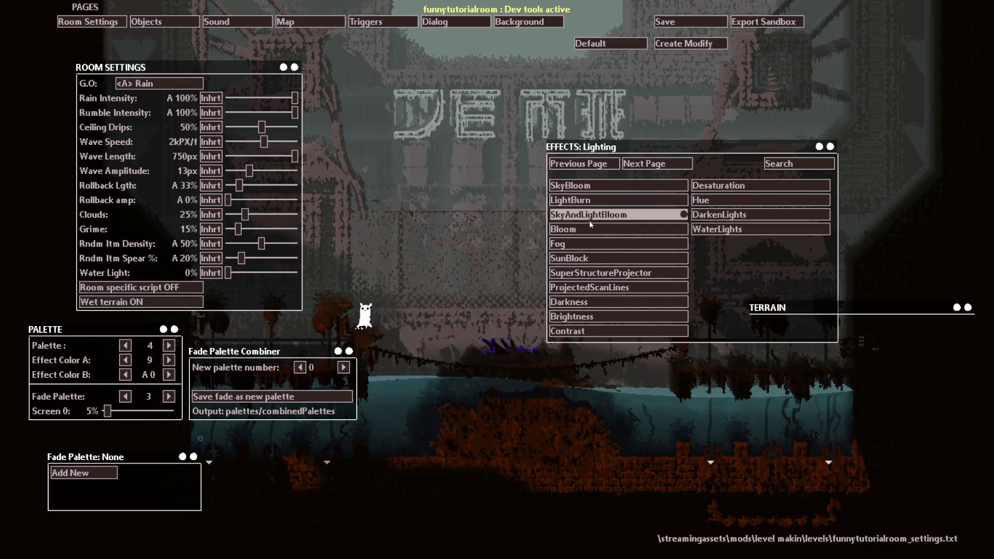
left_click(580, 200)
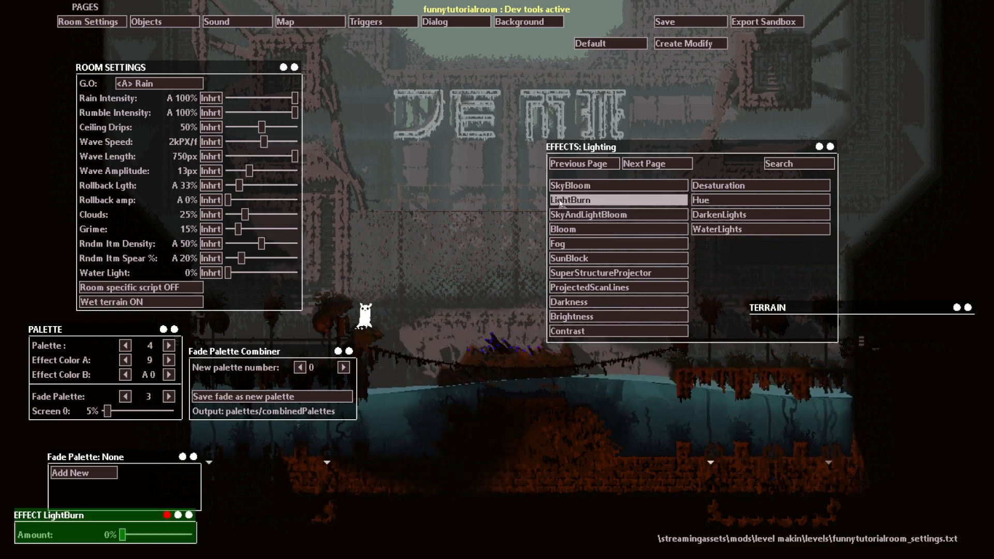
left_click_drag(123, 535, 126, 535)
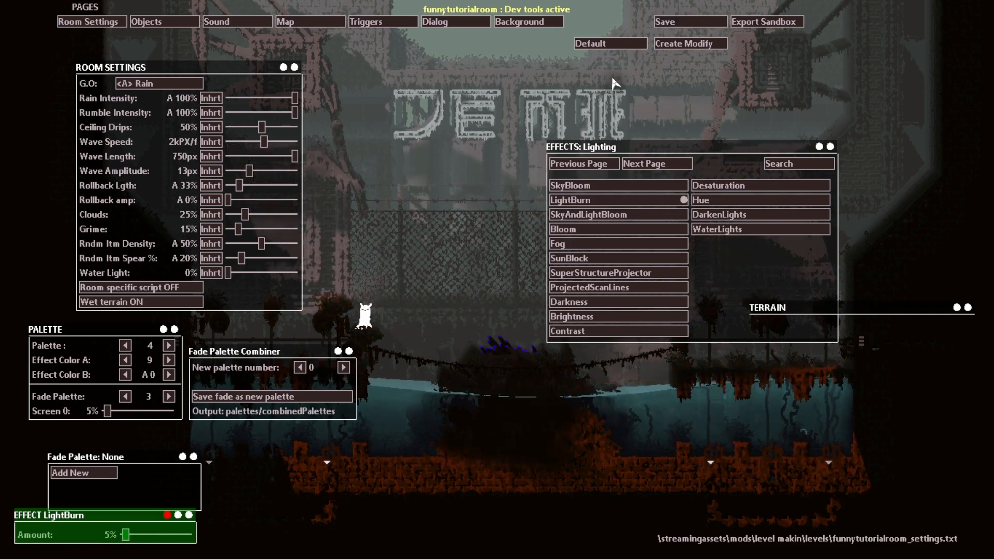
left_click(611, 228)
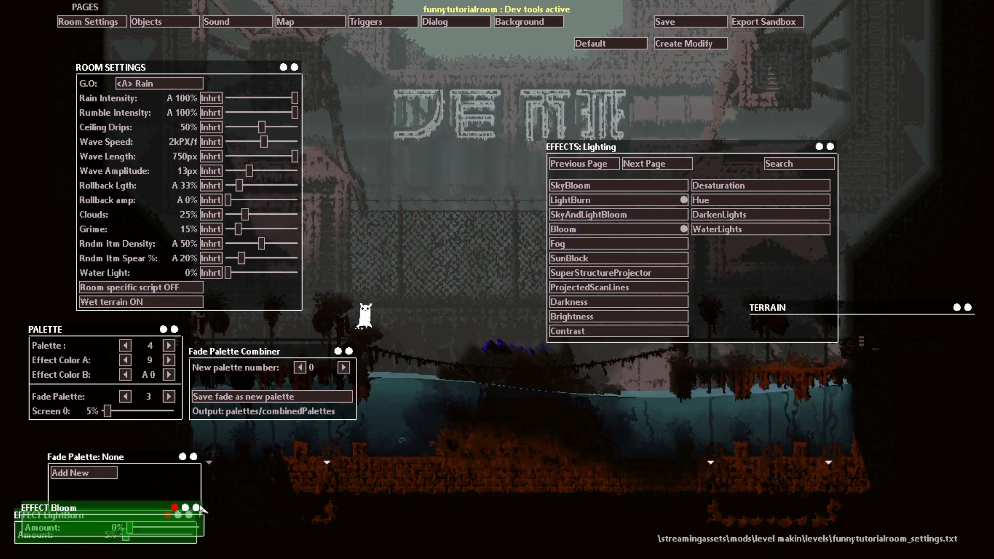
left_click_drag(197, 512, 334, 464)
left_click_drag(266, 483, 302, 483)
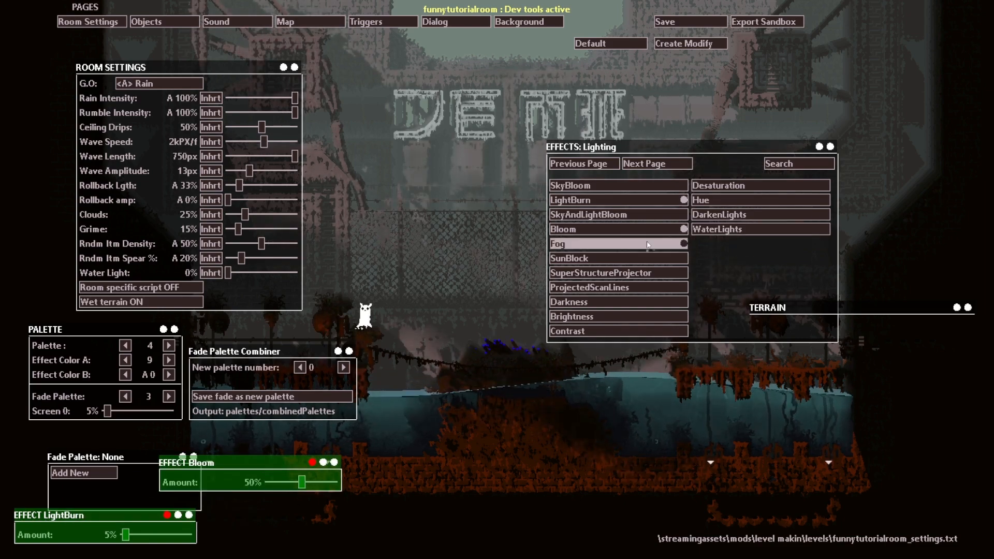
Step: Add the water effects LightRain at 50% and DirtyWater at 100%, placing the DirtyWater panel apart from the others
left_click(648, 164)
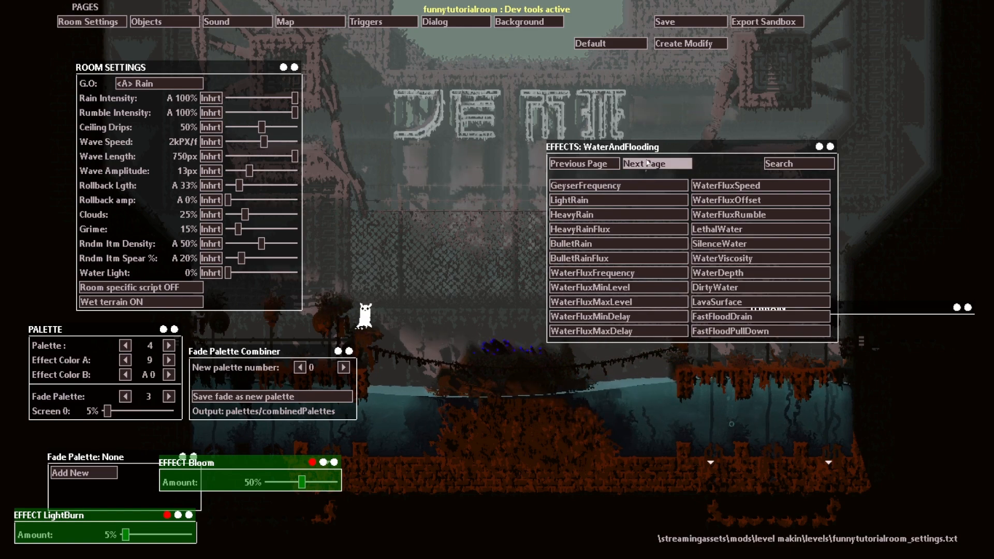
left_click(608, 200)
left_click_drag(131, 528, 165, 530)
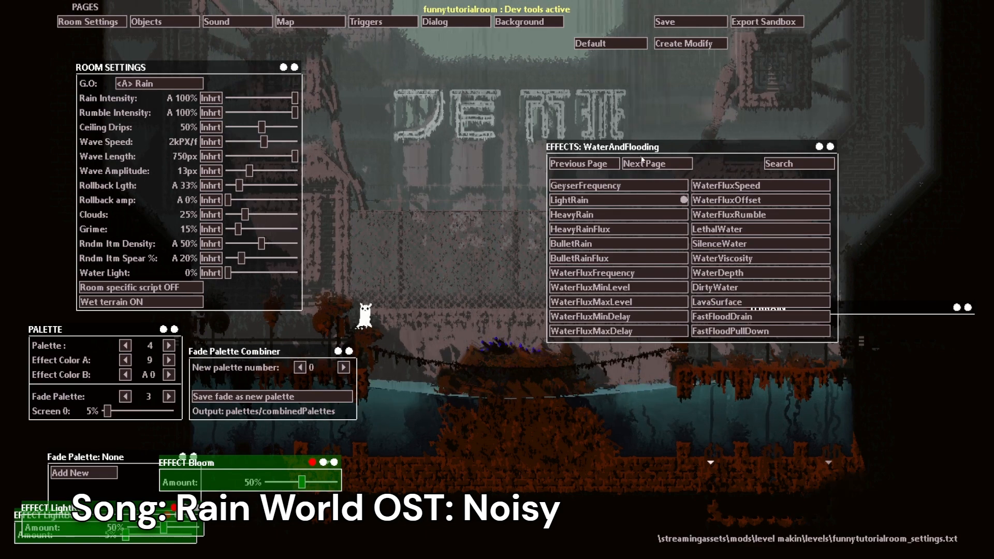
left_click(694, 292)
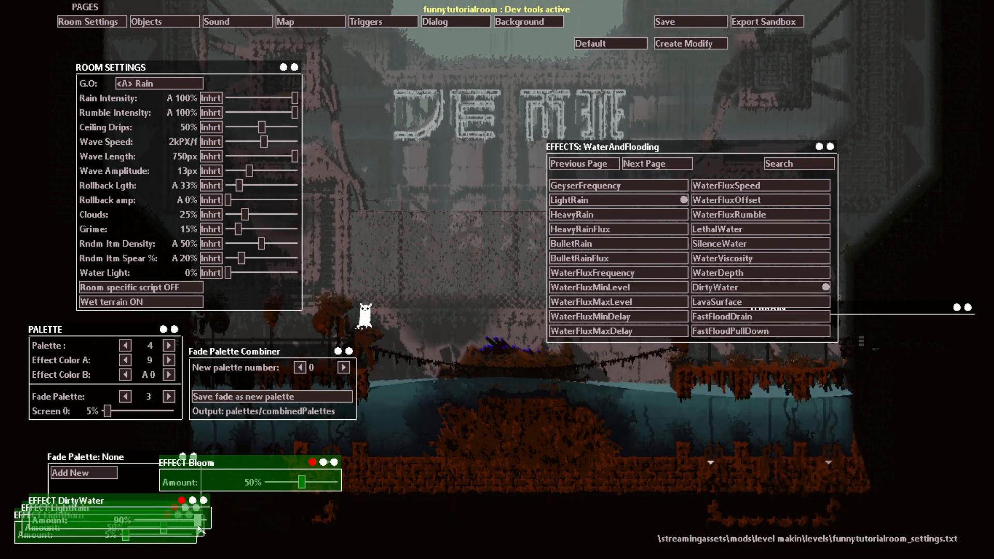
left_click_drag(203, 503, 415, 518)
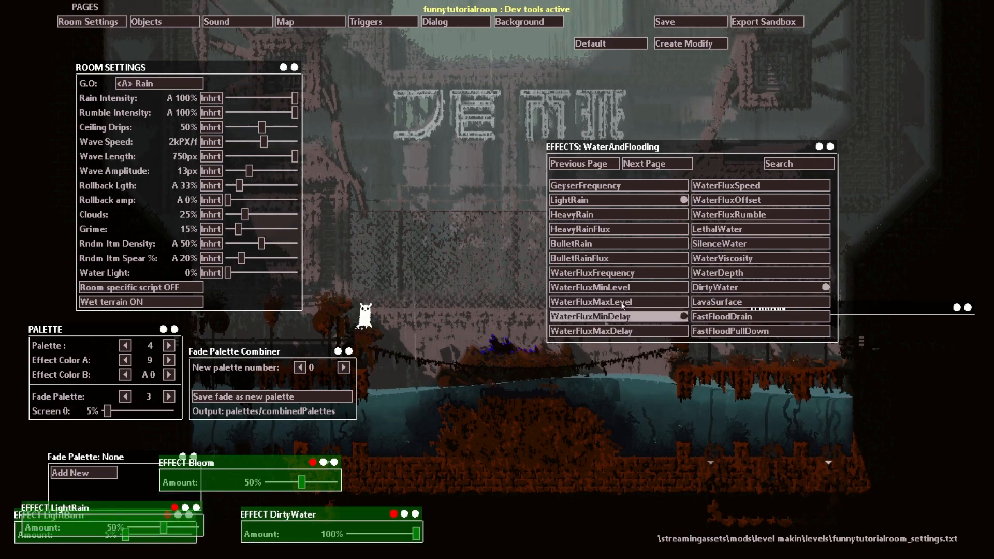
Step: Look through the remaining effect categories, including Decorations and Unsorted
left_click(682, 163)
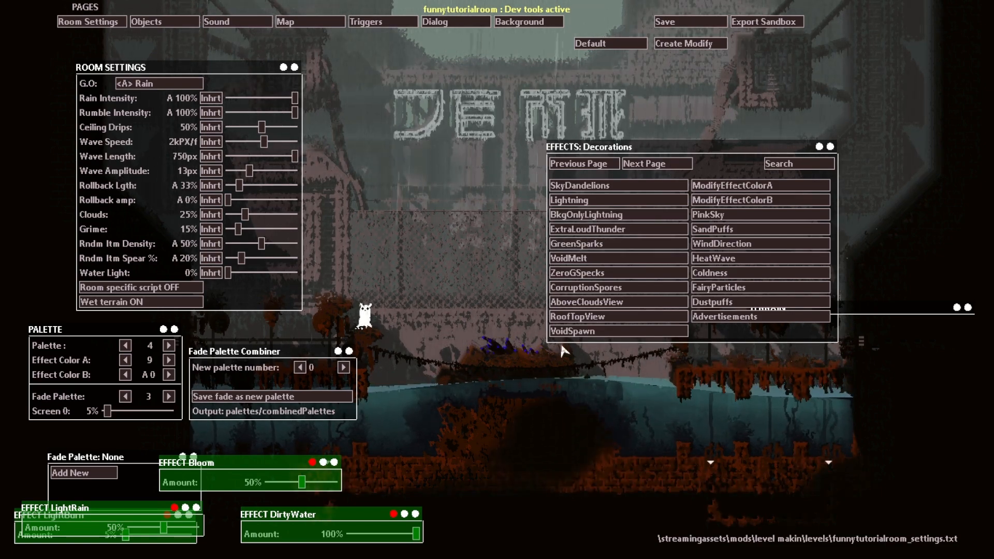
left_click(652, 166)
left_click(652, 167)
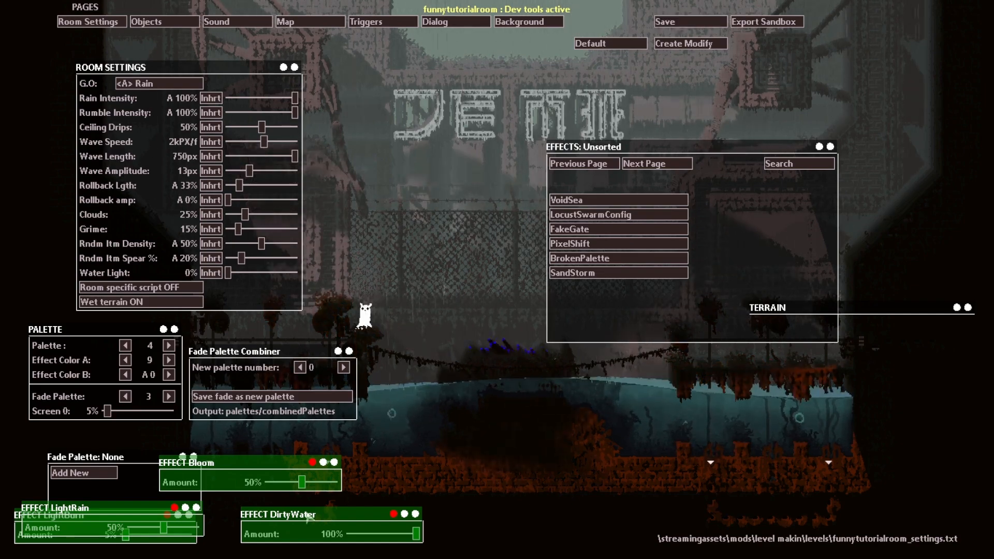
Step: Restart the cycle, climb the slugcat onto a pole plant, check the room settings, and turn the dev tools off
key("r")
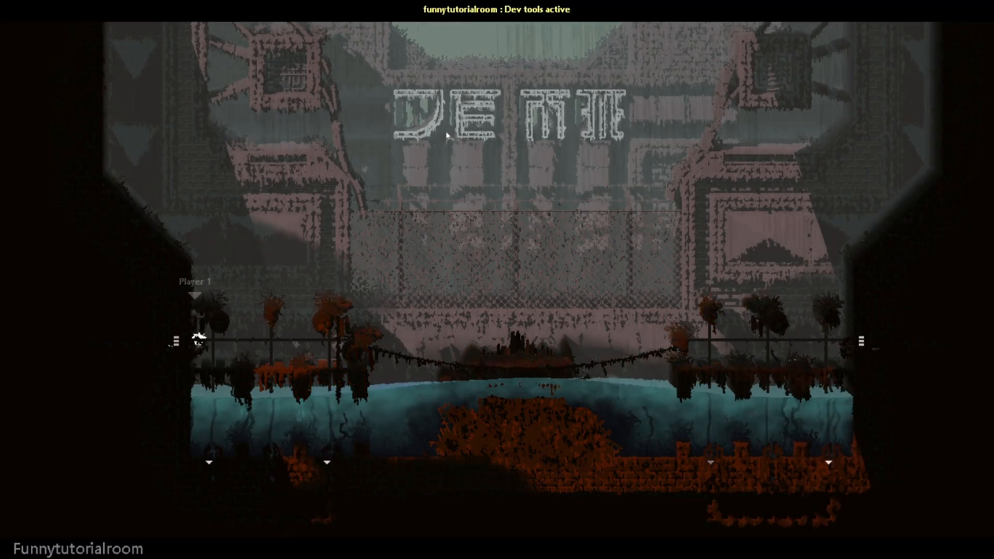
key("Right")
key("Up")
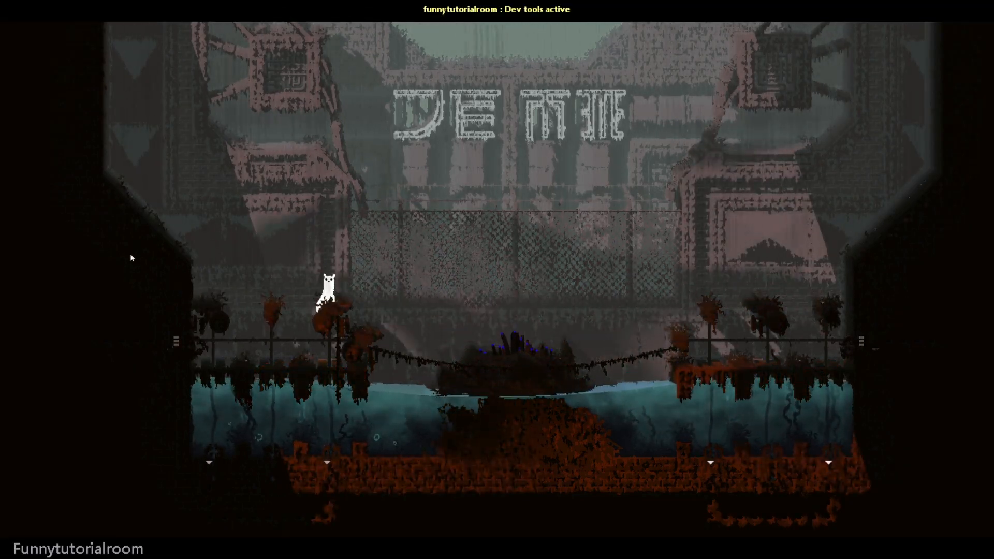
key("o")
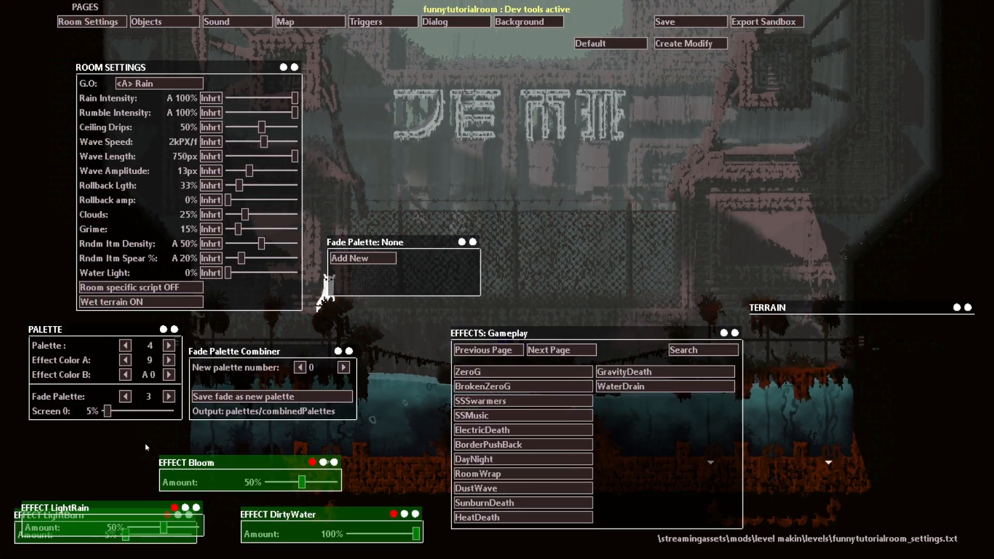
key("o")
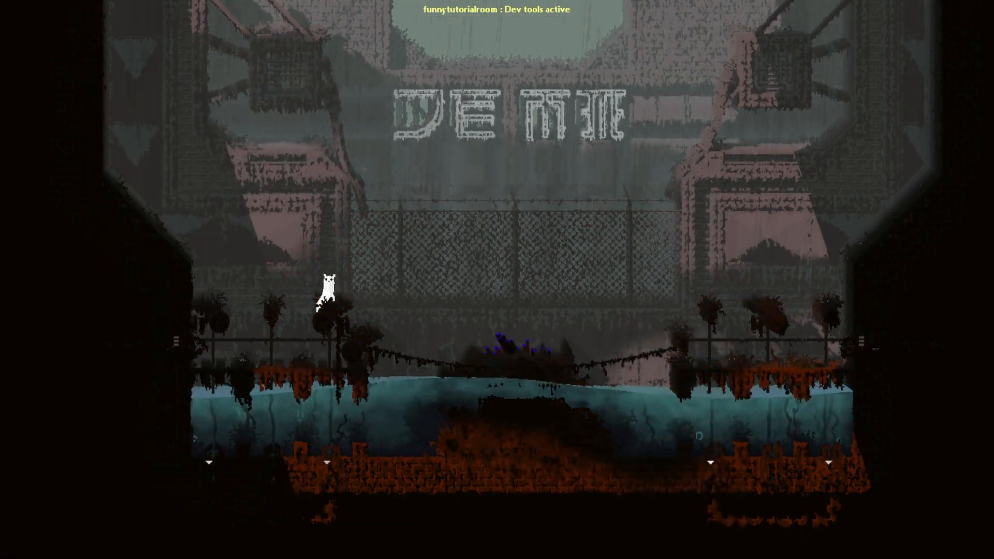
key("o")
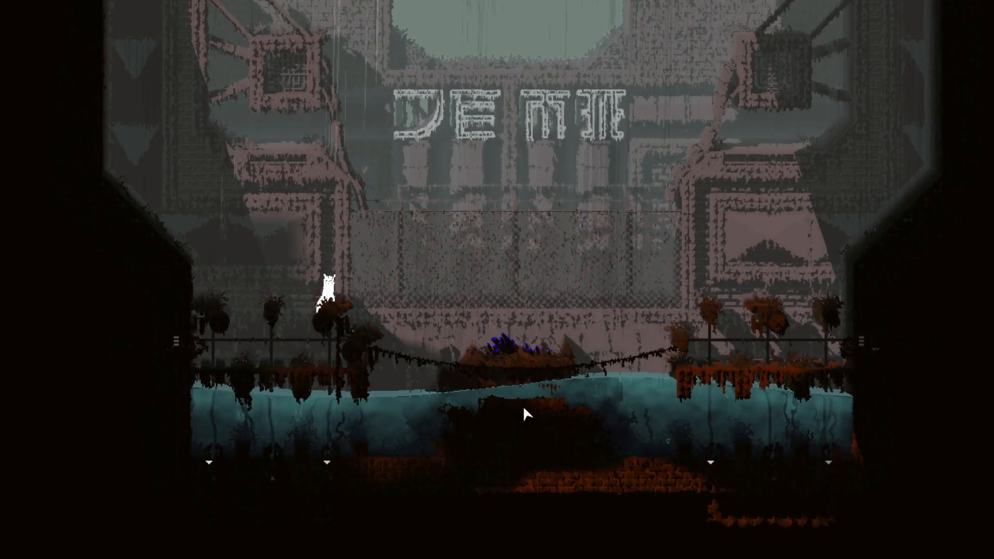
Step: Jump the slugcat between the pole plants to view the room in play with the effects applied
key("Left")
key("z")
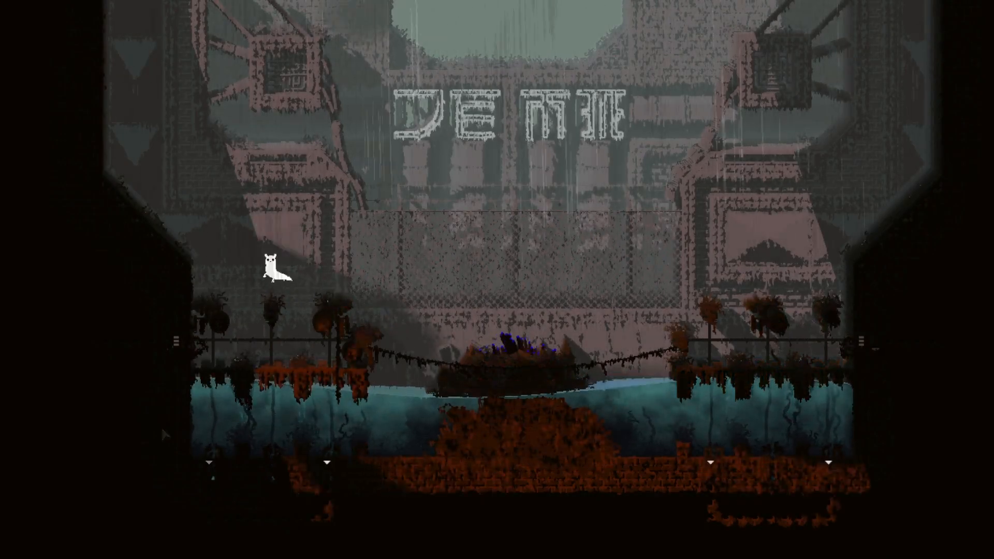
key("Right")
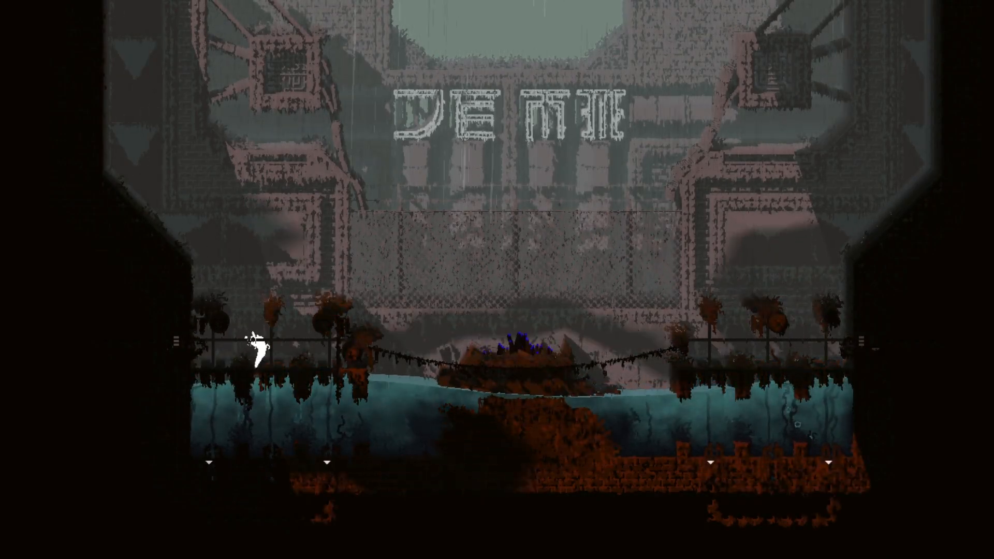
key("Left")
key("z")
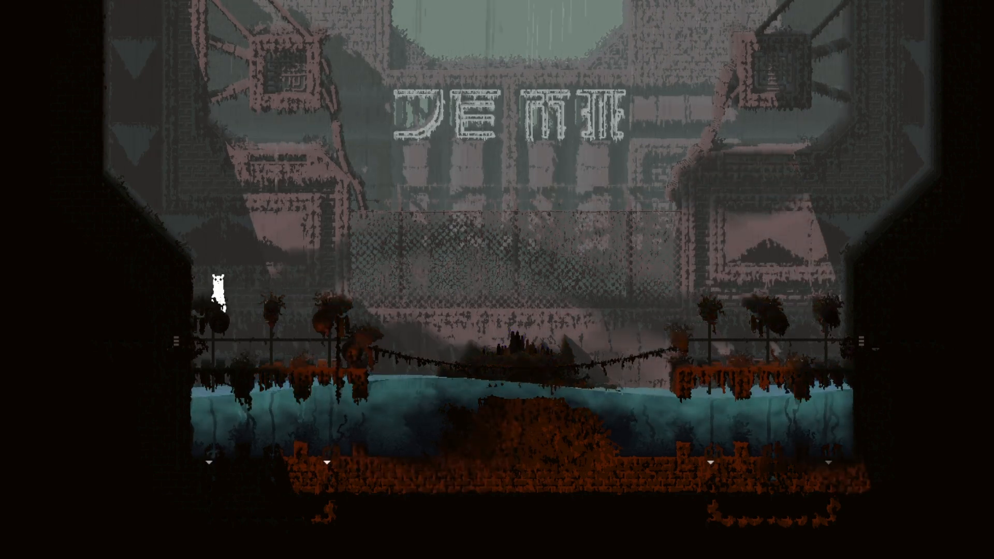
key("Left")
key("z")
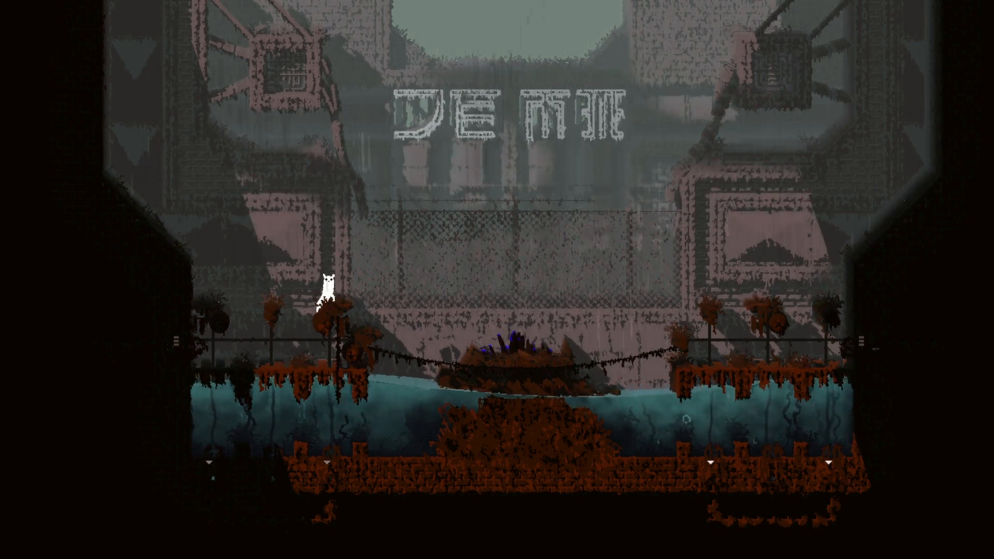
Step: Reopen the dev tools on the Objects page and move the Objects panel clear of the room's centre
key("o")
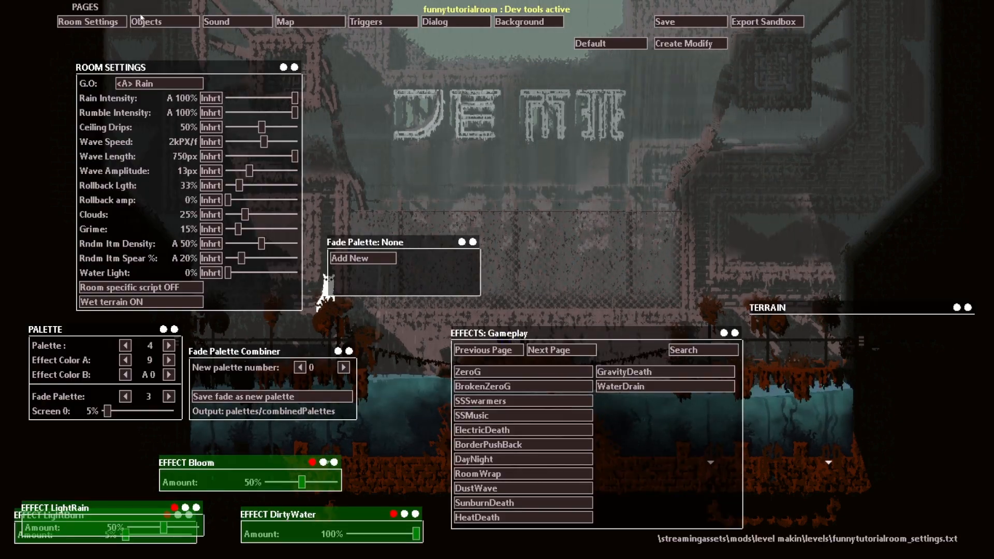
left_click(156, 21)
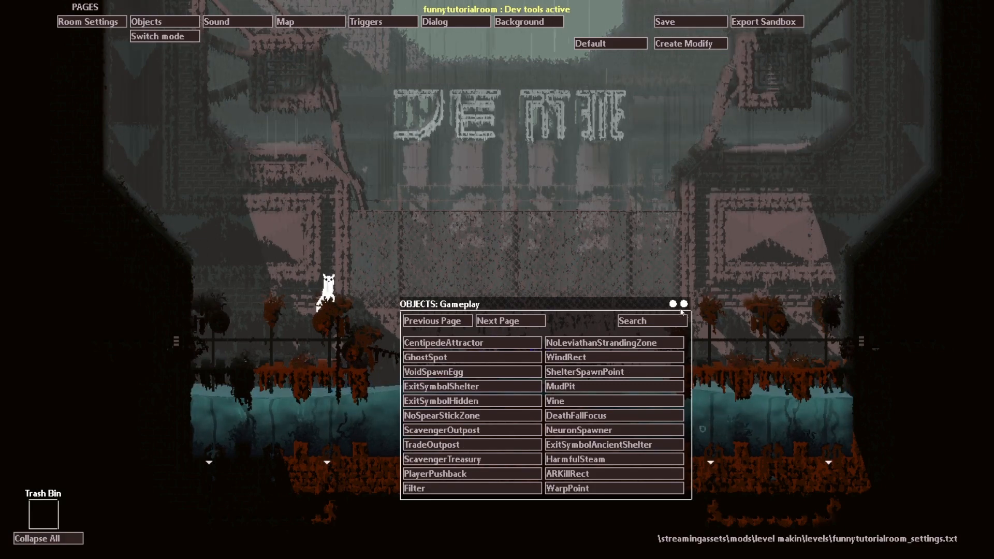
left_click_drag(681, 310, 922, 207)
Step: Find the Consumable objects and place a WaterNut above the platform beneath the slugcat
left_click(749, 224)
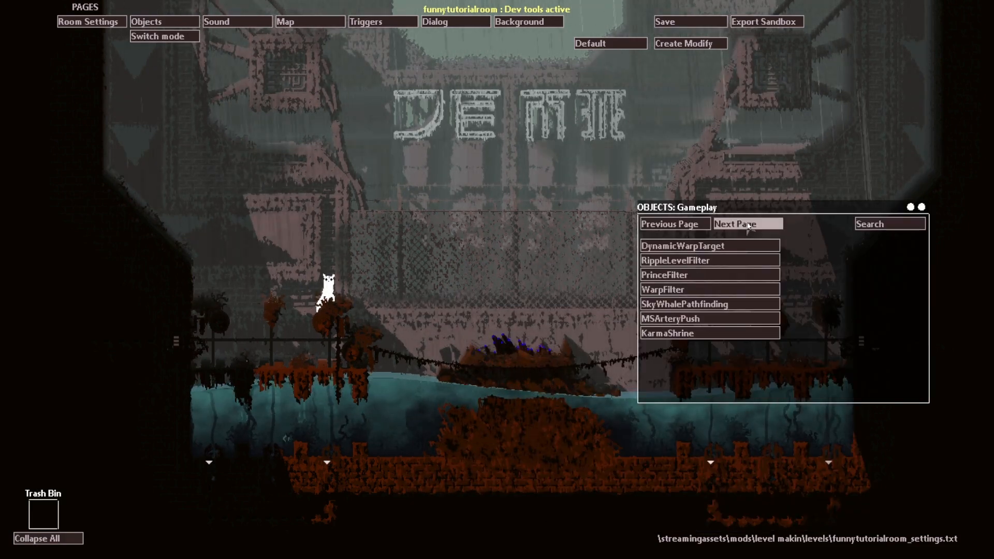
left_click(745, 223)
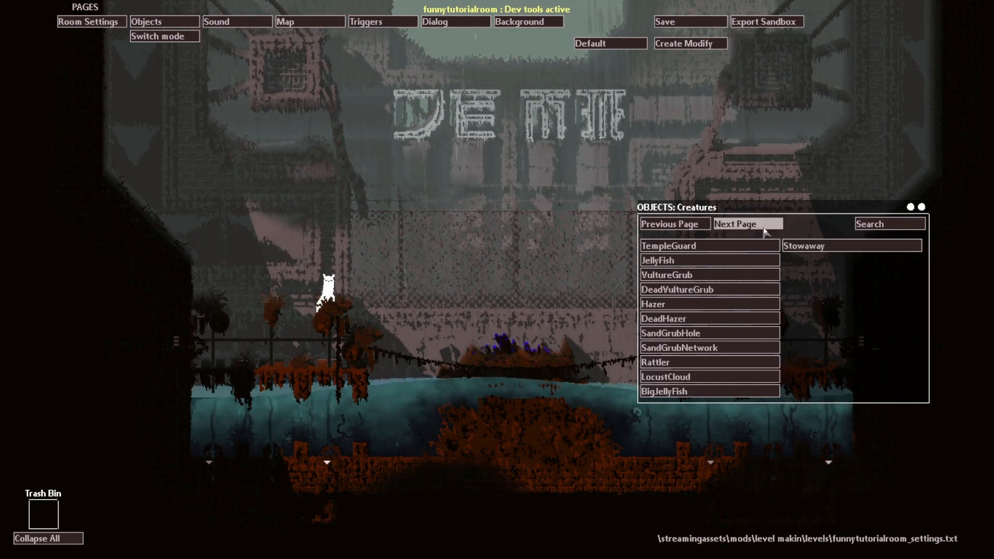
left_click(765, 231)
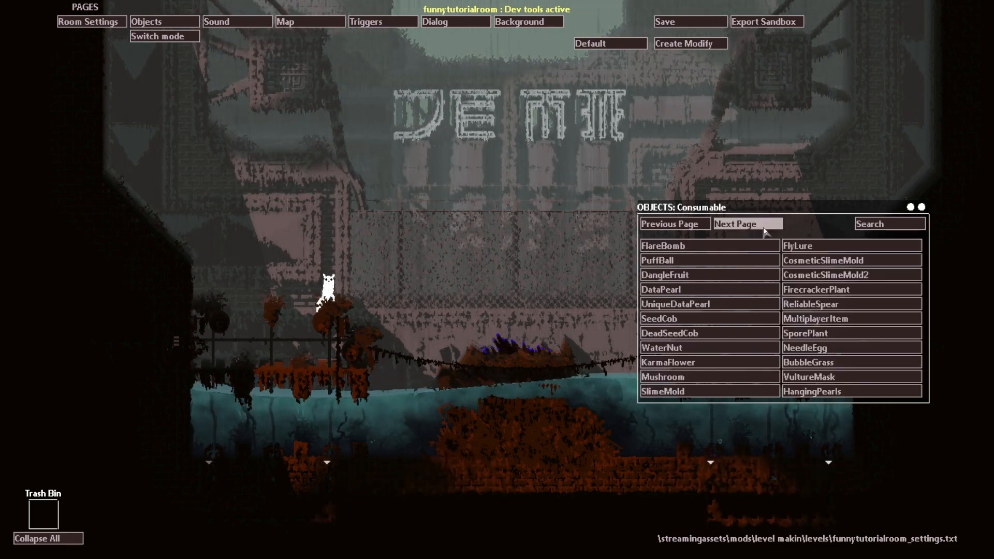
left_click(764, 231)
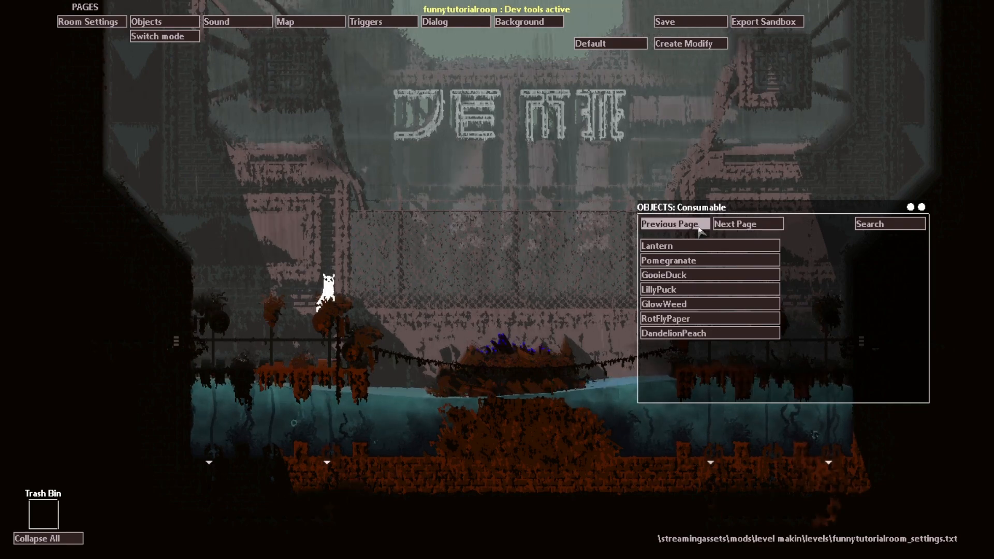
left_click(670, 223)
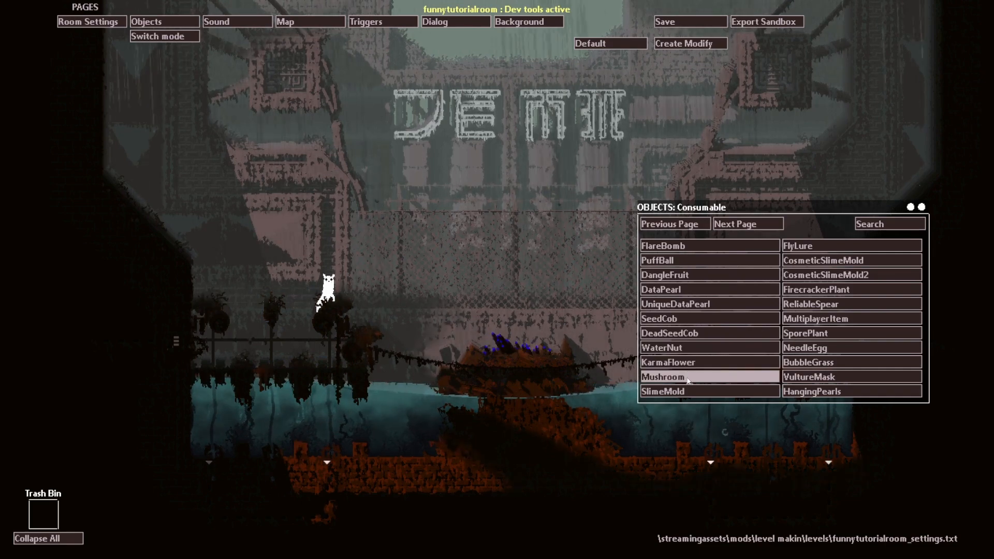
left_click_drag(662, 348, 301, 356)
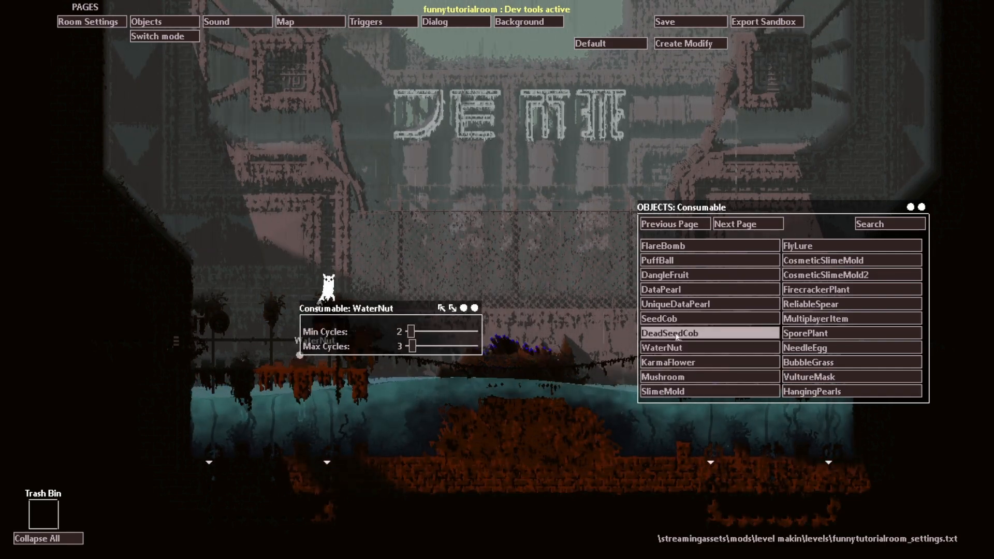
Step: Place a second WaterNut beside the existing one at the platform's outer end, save the room, and restart the cycle
left_click_drag(662, 348, 243, 357)
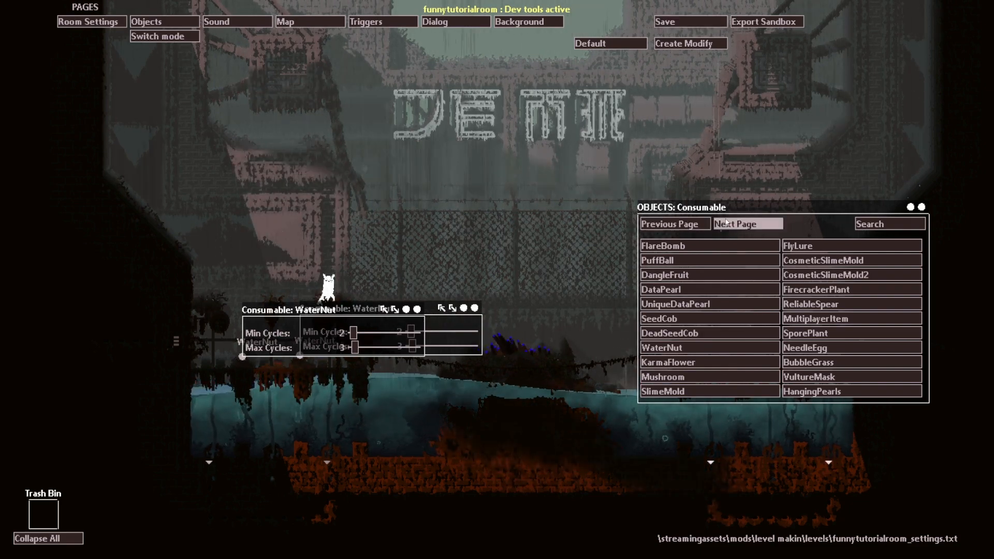
left_click(677, 20)
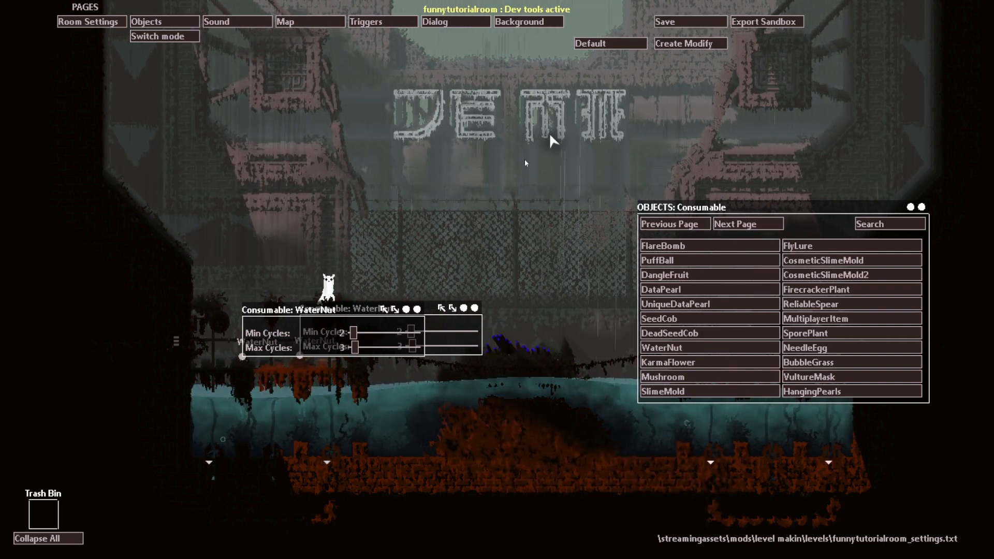
key("r")
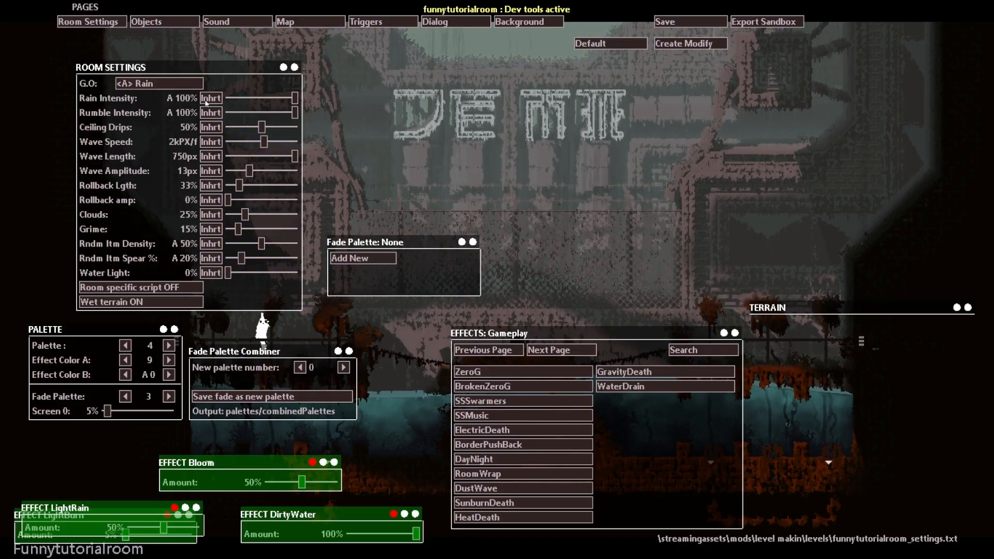
Step: Return to the Objects page, switch it to the Placed Objects list mode, and move the Objects panel clear of that list
key("o")
left_click(164, 22)
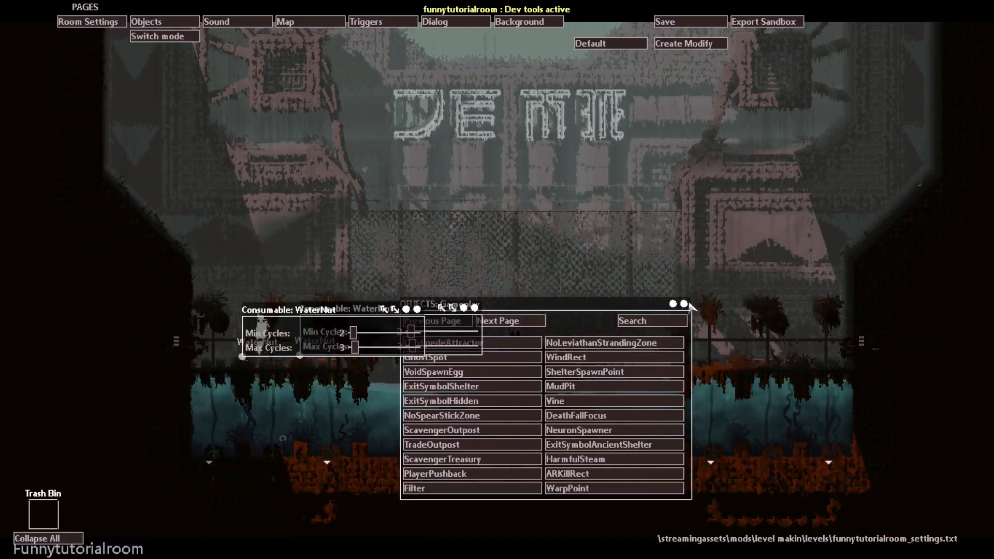
left_click_drag(684, 304, 854, 205)
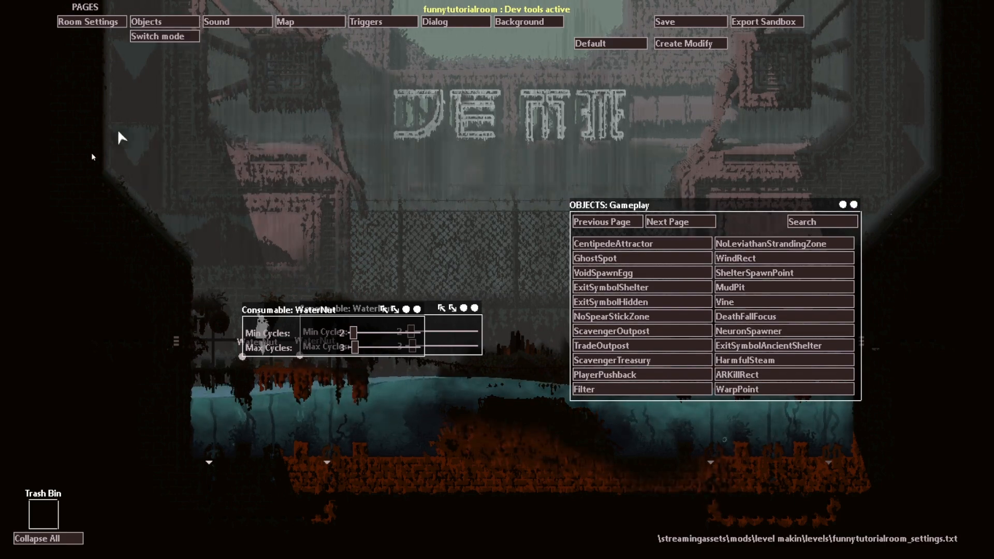
left_click(158, 35)
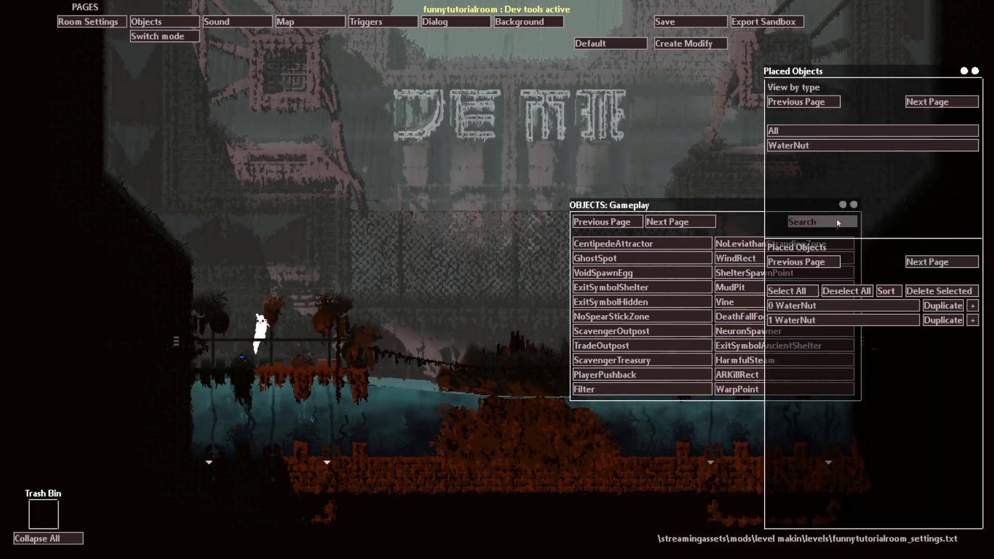
left_click_drag(862, 210, 700, 317)
Step: Expand and collapse the first WaterNut's entry, and try out a NoSpearStickZone object before discarding it in the Trash Bin
left_click(973, 306)
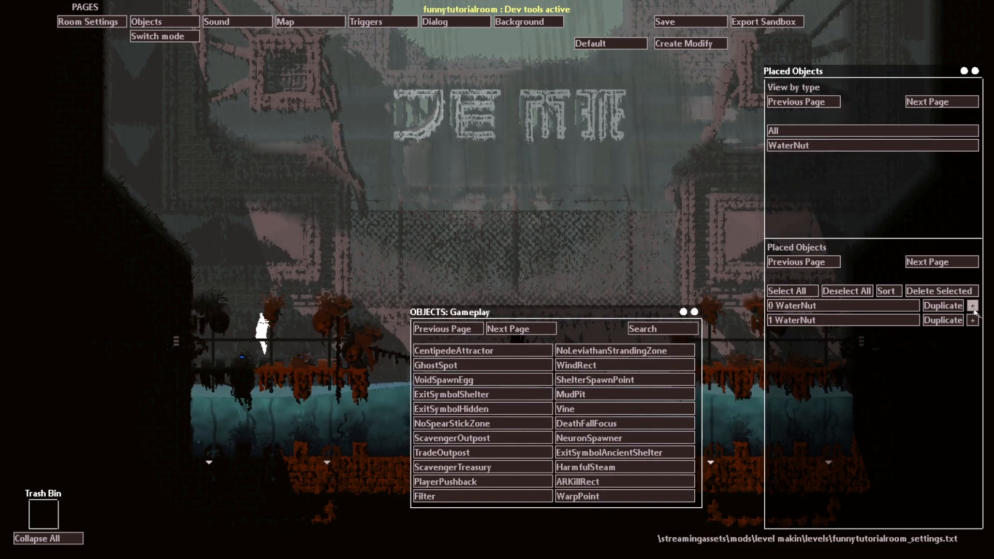
left_click(973, 307)
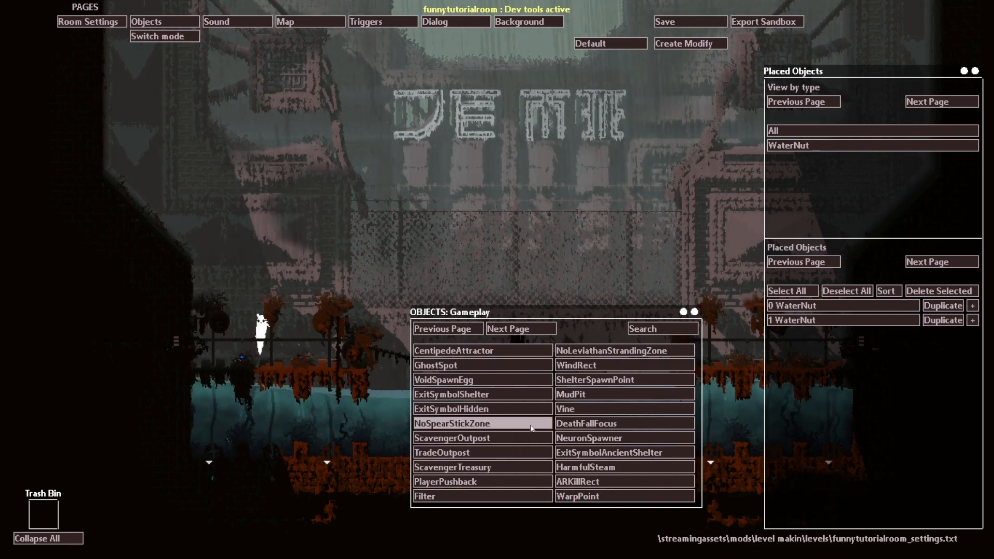
left_click(532, 428)
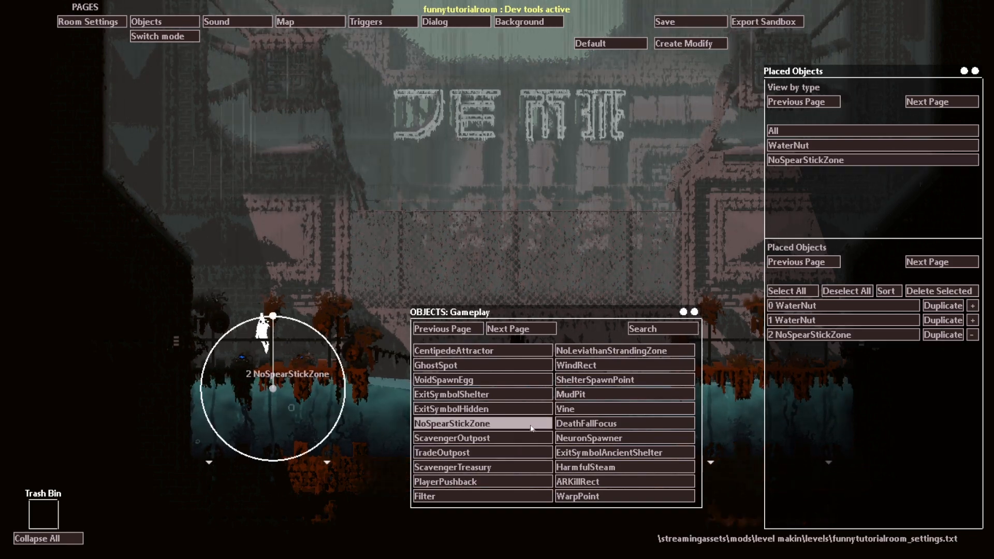
left_click_drag(274, 389, 49, 509)
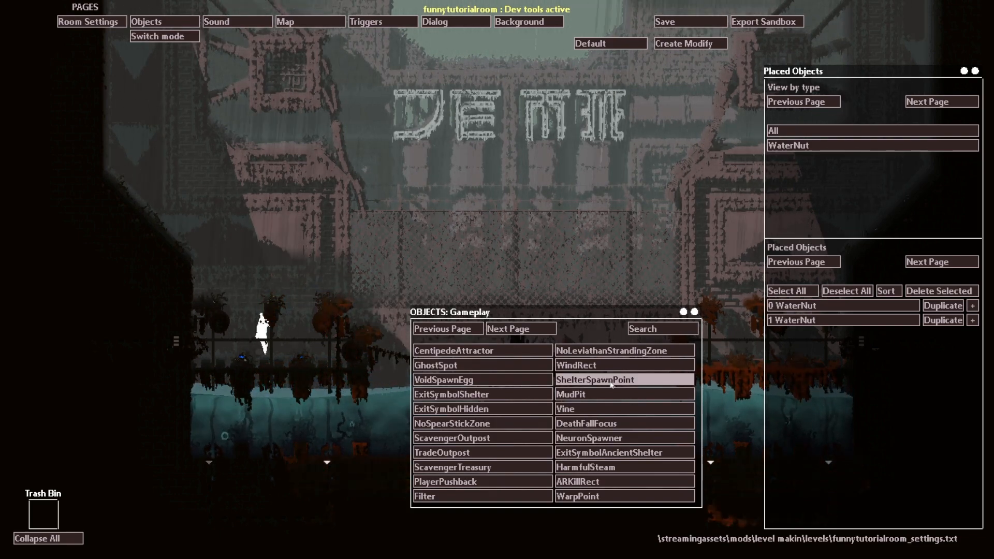
Step: Find the Decoration objects and place a LightSource over the first letter of the sign
left_click(522, 331)
left_click(522, 331)
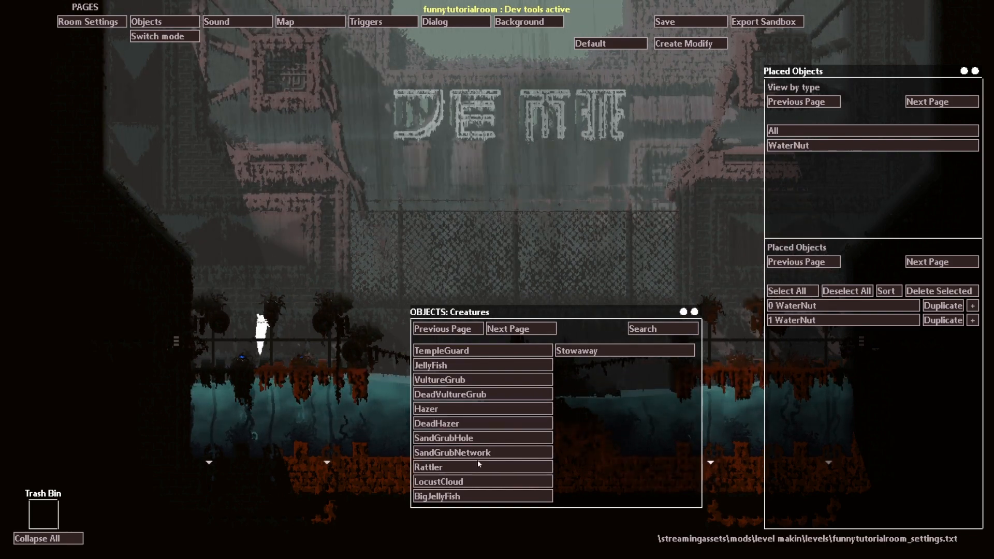
left_click(533, 327)
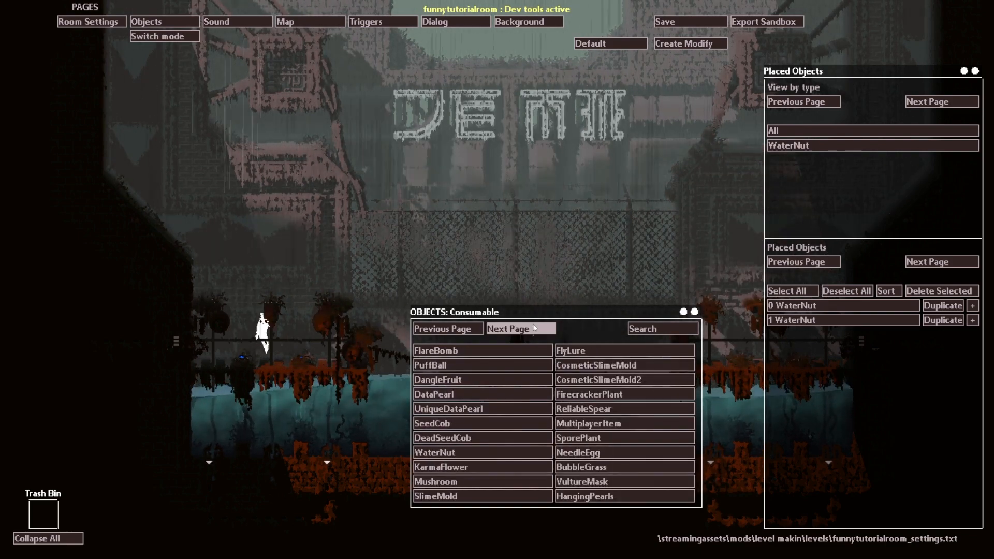
left_click(534, 326)
left_click(533, 326)
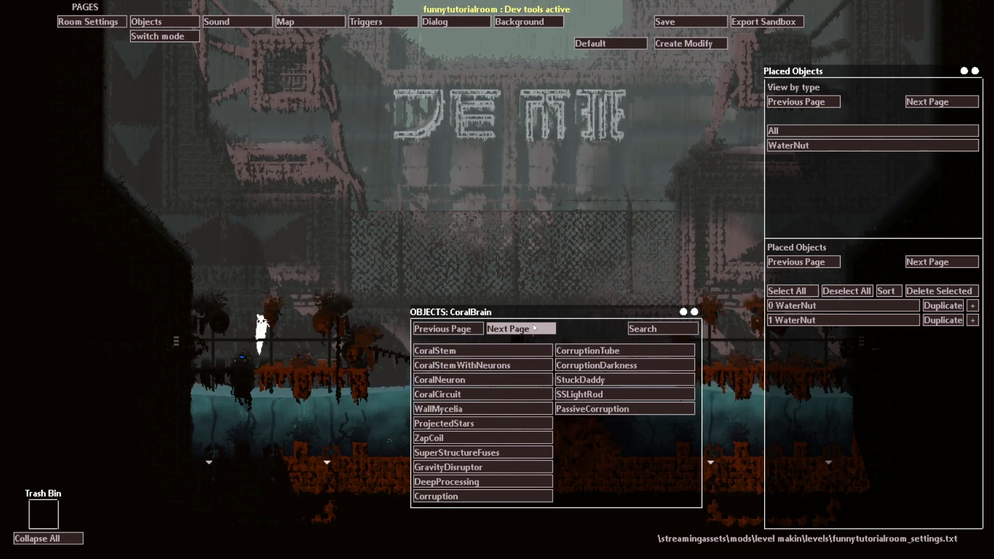
left_click(491, 330)
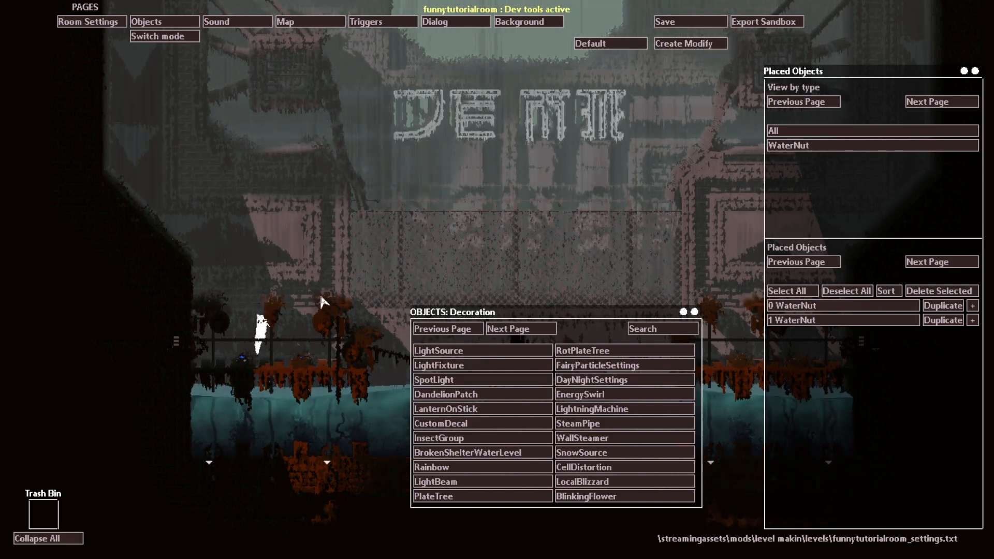
left_click(435, 351)
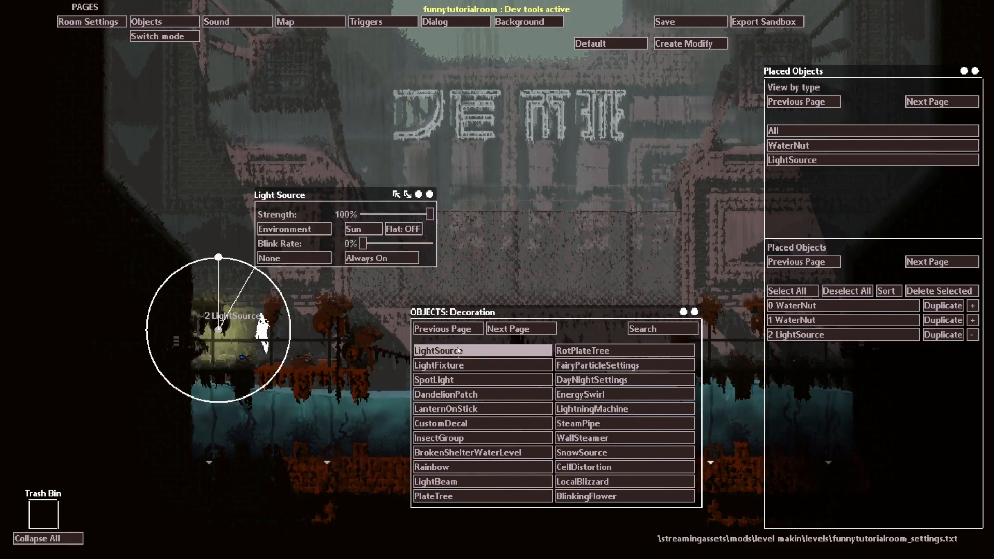
left_click_drag(269, 330, 417, 99)
Step: Set the LightSource to EffectColor1 and Static, enlarge its radius slightly, and collapse its entry
left_click(496, 126)
left_click_drag(413, 49, 414, 47)
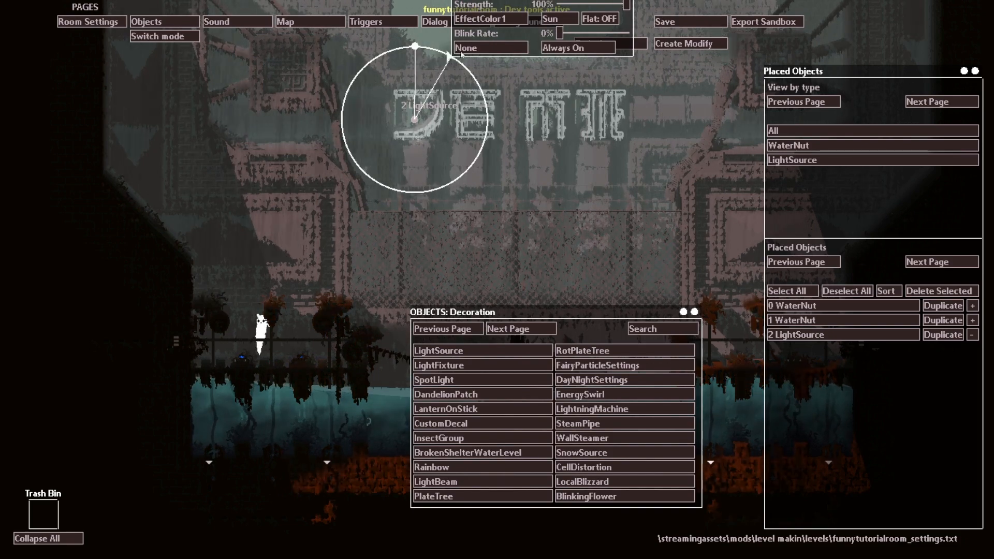
left_click(561, 19)
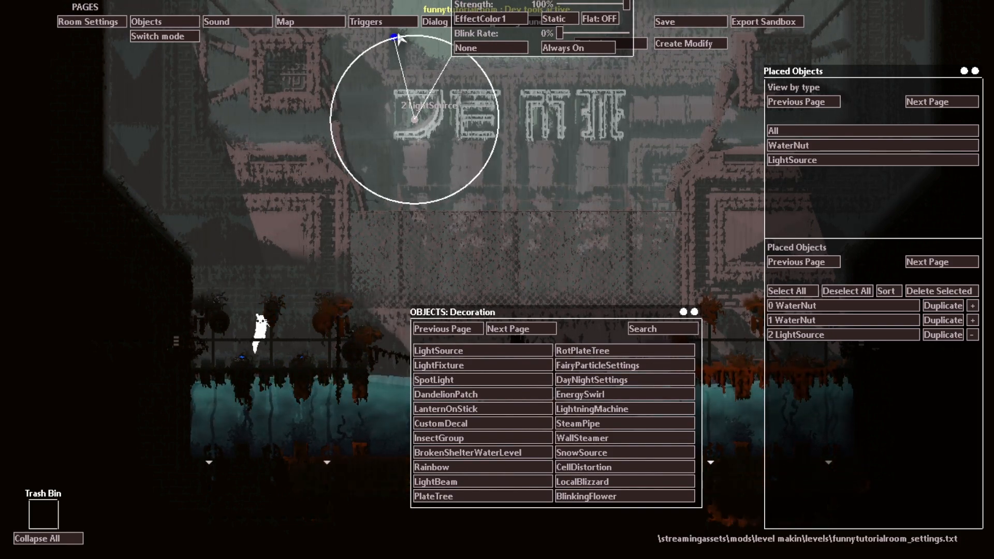
left_click(972, 335)
Step: Duplicate the LightSource three times, centring one copy over each remaining letter of the sign and collapsing its entry
left_click(943, 335)
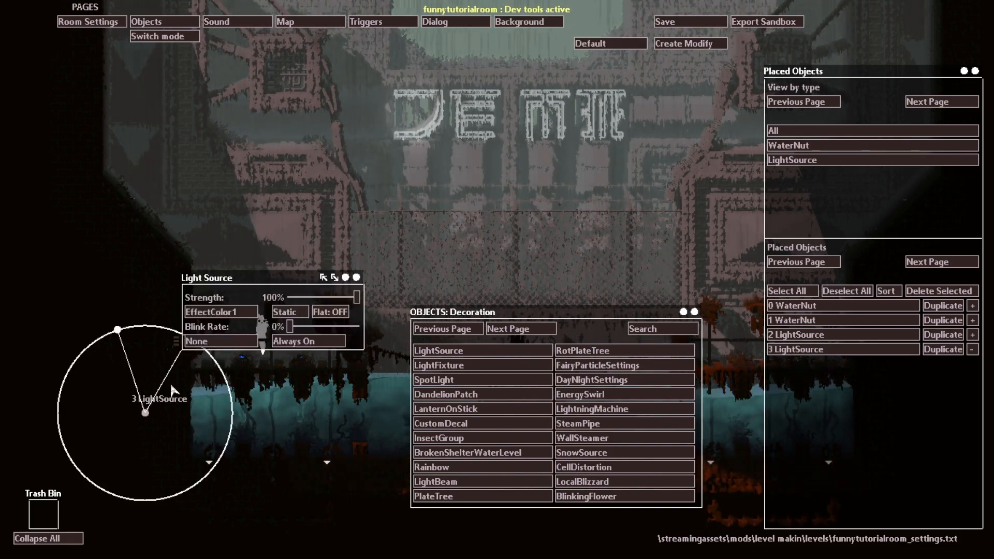
left_click_drag(144, 419, 477, 108)
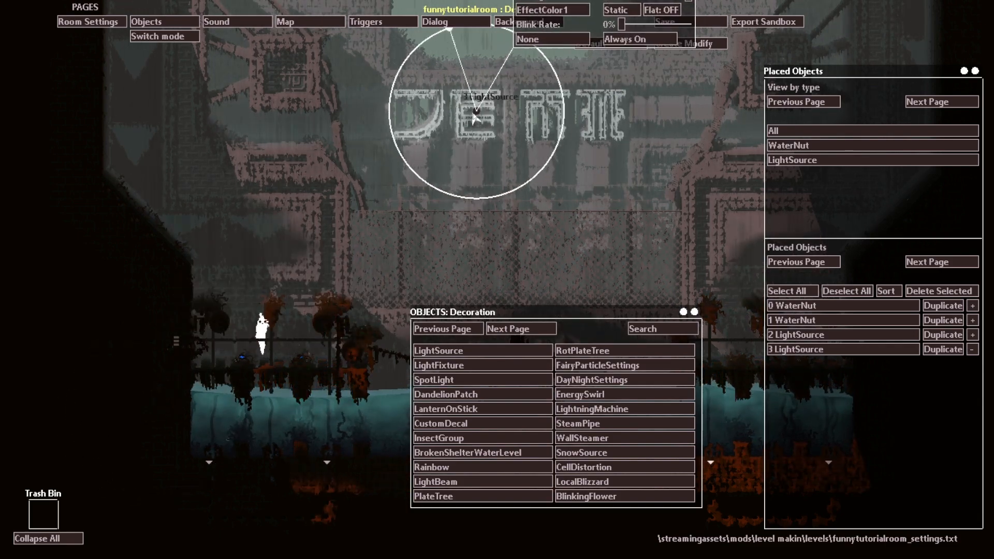
left_click(972, 349)
left_click(942, 349)
left_click_drag(148, 414, 549, 121)
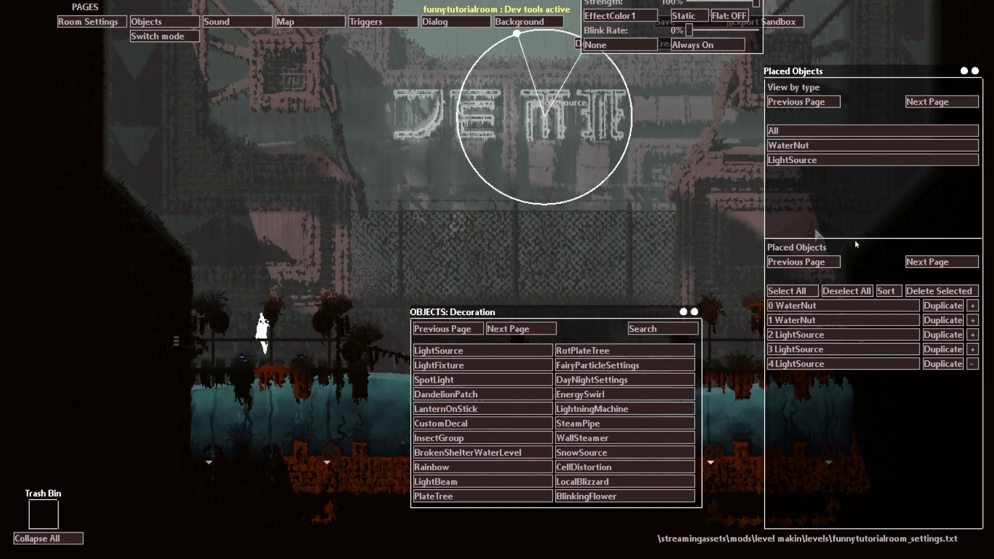
left_click(972, 363)
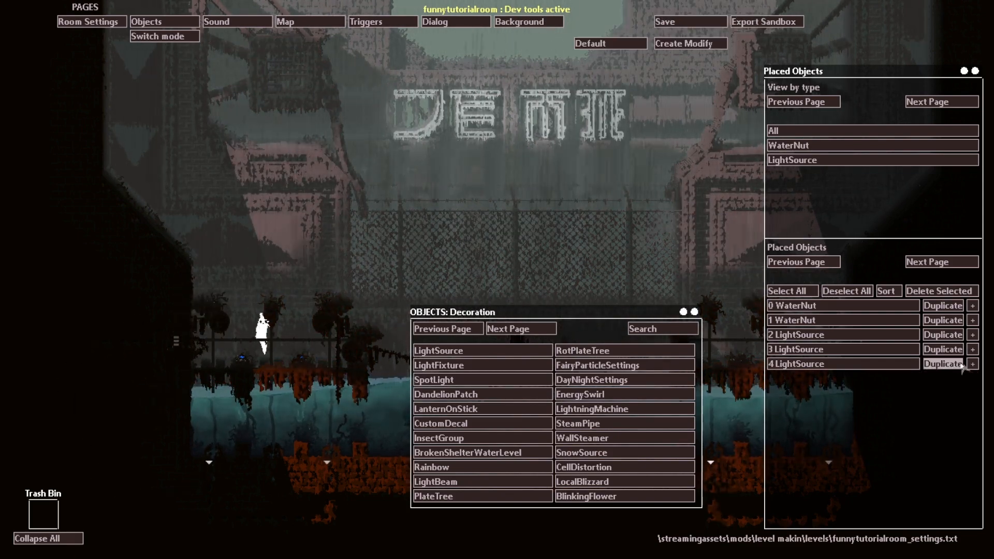
left_click(943, 363)
left_click_drag(157, 414, 614, 115)
left_click(973, 378)
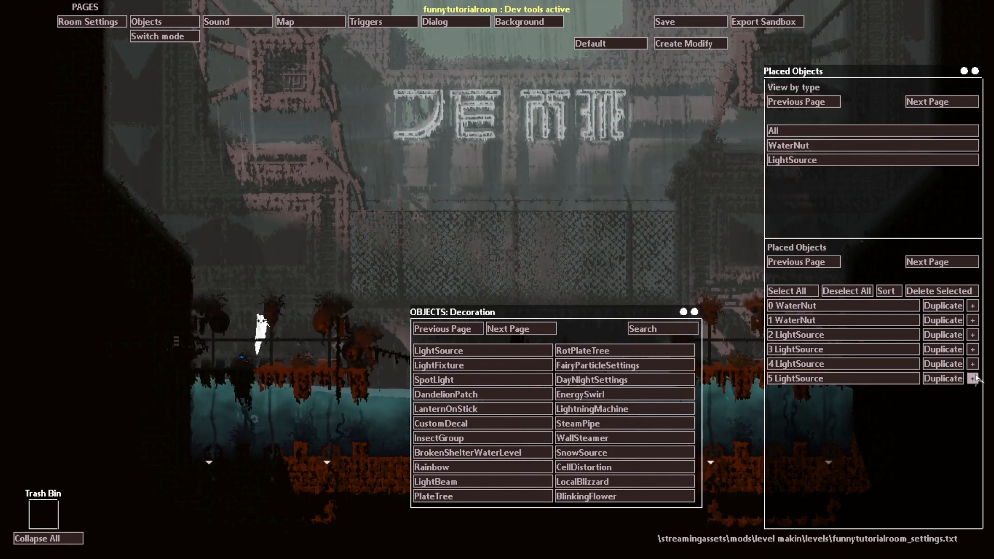
Step: Add a new LightSource in front of the fence with Flat ON, a radius spanning most of the room, and 15% strength
left_click(435, 350)
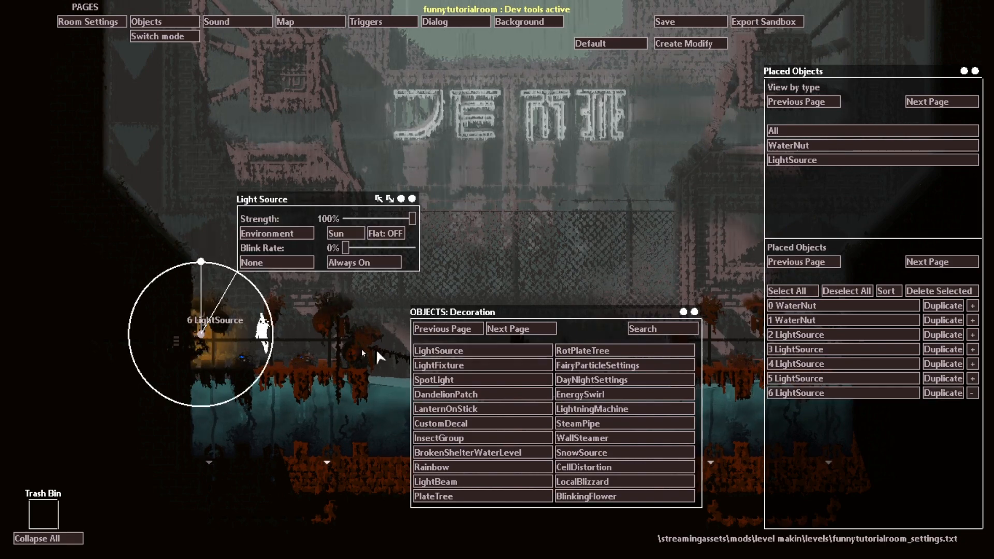
left_click_drag(210, 321, 429, 270)
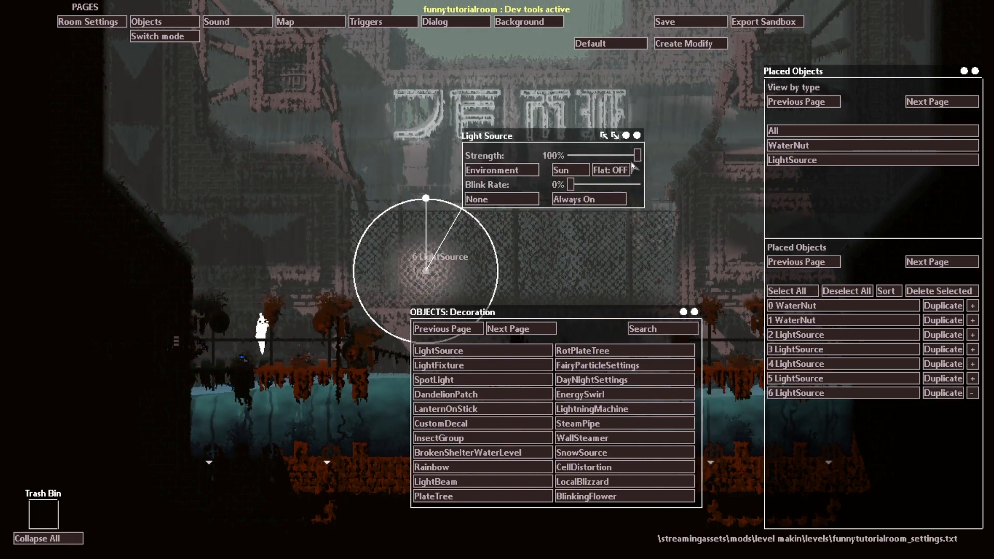
left_click(614, 171)
left_click_drag(426, 198, 124, 214)
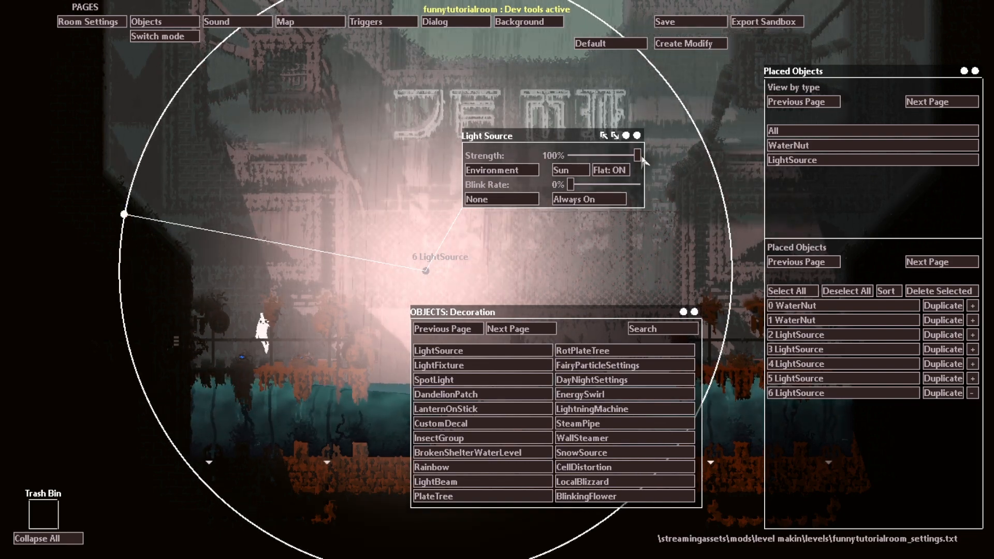
left_click_drag(642, 156, 582, 147)
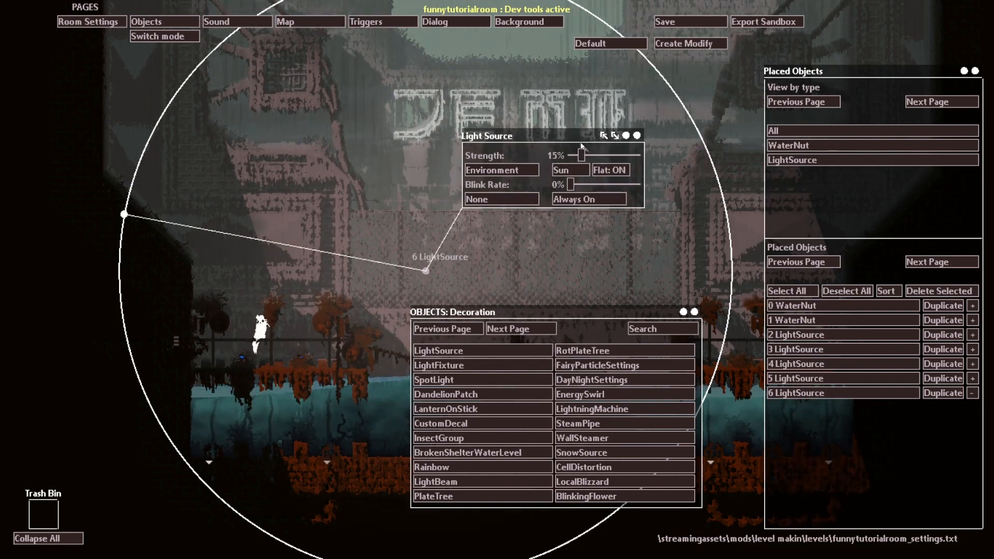
Step: Move the large flat LightSource up to the bright opening above the sign and widen its radius to cover the whole room
left_click_drag(422, 271, 518, 101)
left_click_drag(221, 42, 149, 337)
left_click_drag(523, 101, 515, 60)
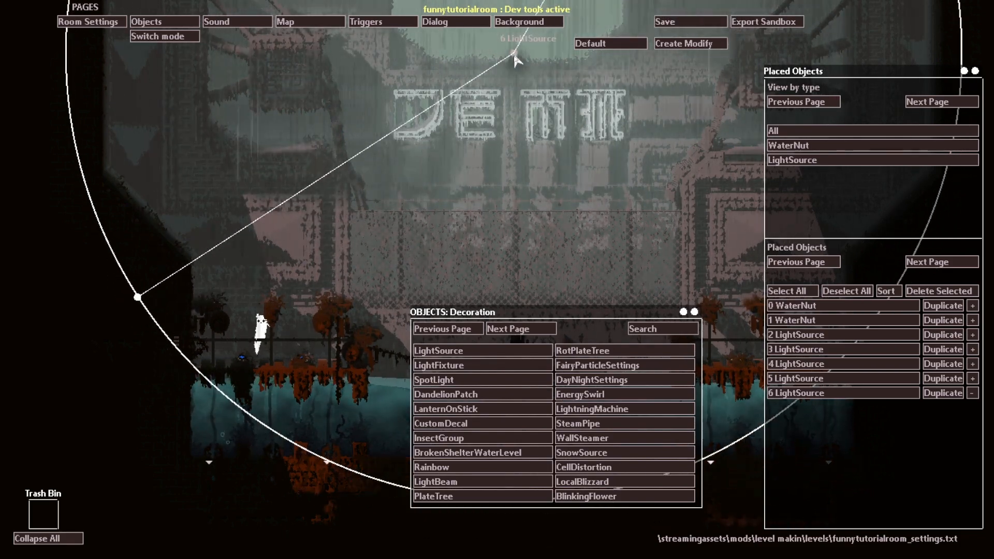
left_click_drag(137, 297, 1, 343)
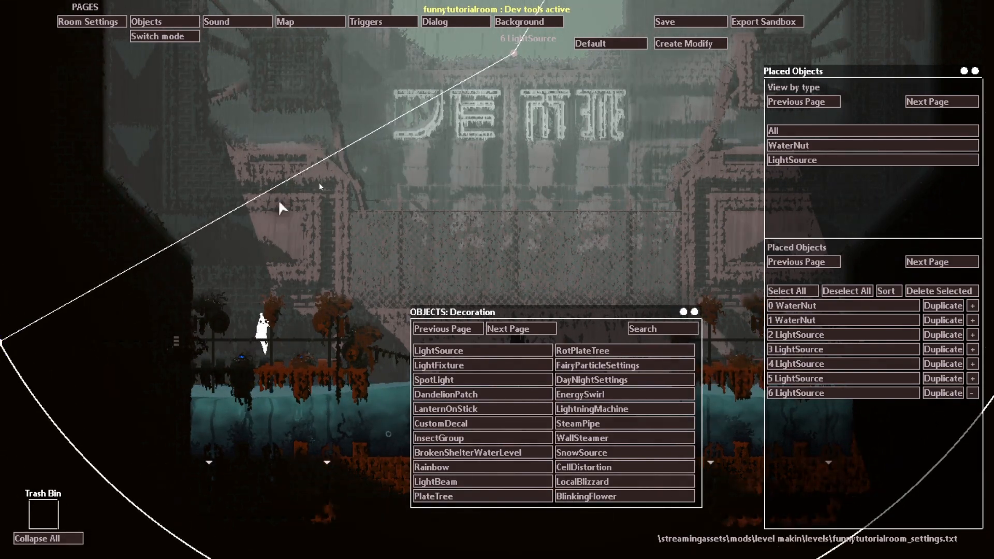
Step: Turn the dev tools off and jump the slugcat between the plants to view the new lighting in play
key("h")
key("o")
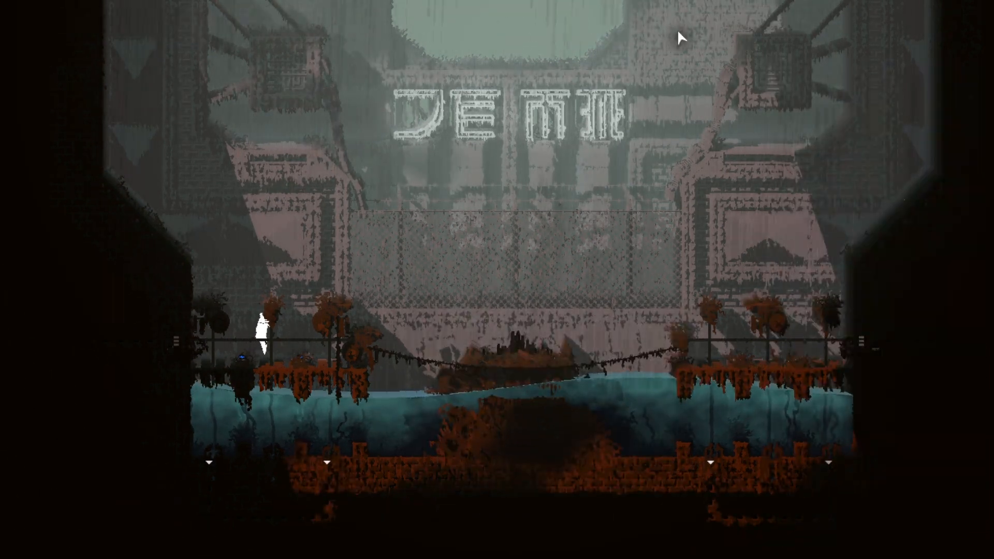
key("z")
key("Right")
key("z")
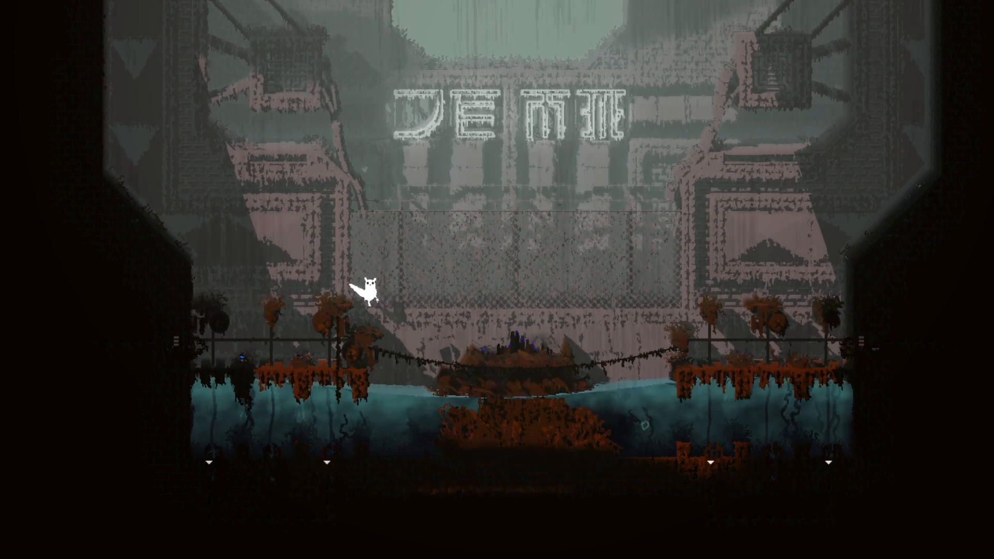
key("Left")
key("z")
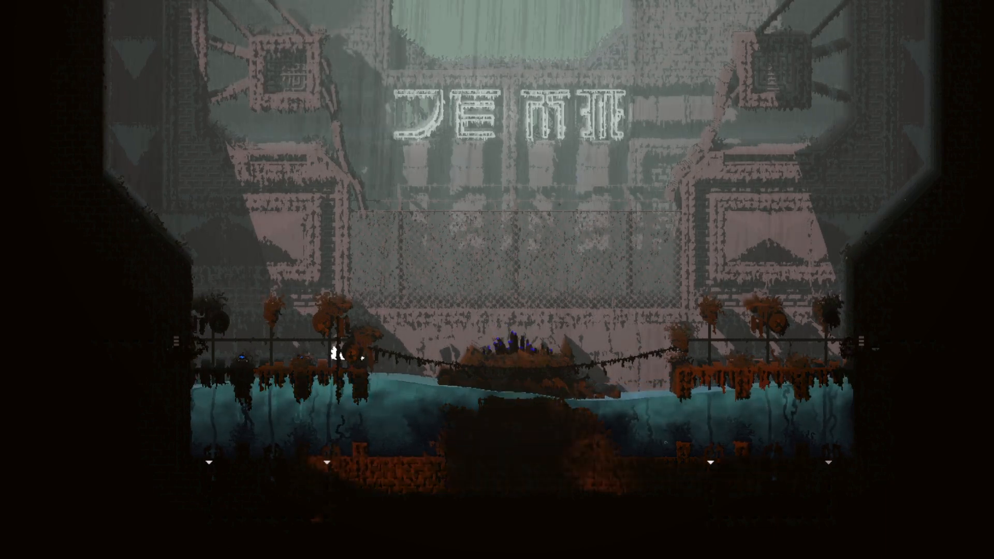
key("z")
key("Left")
key("z")
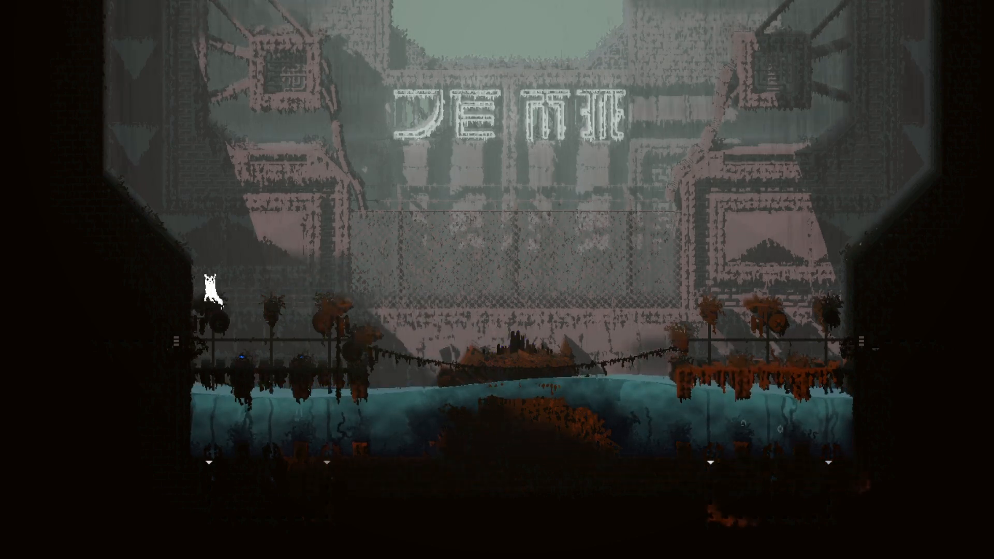
Step: Turn the dev tools back on and add a CustomDecal from the Decoration objects to the room
key("o")
key("h")
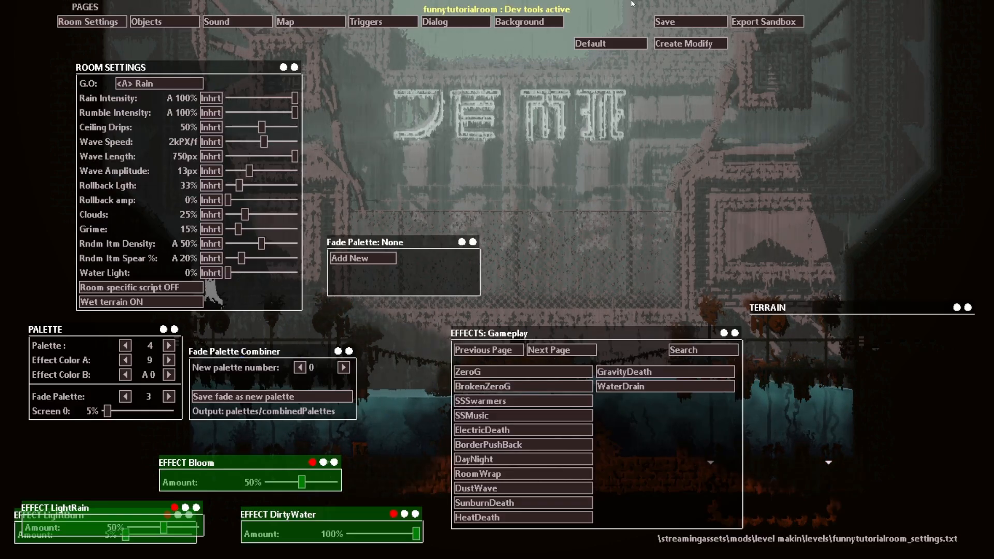
left_click(152, 23)
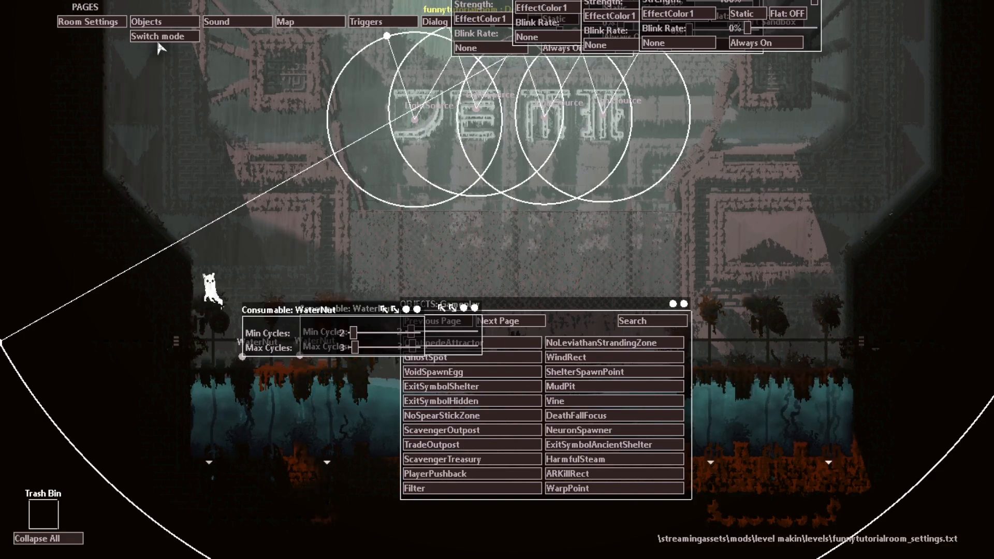
left_click(513, 321)
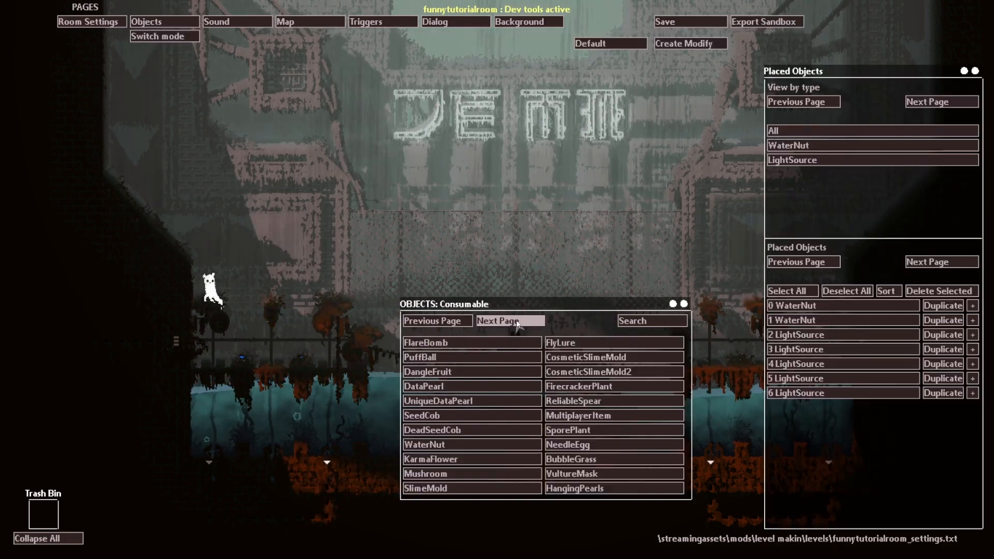
left_click(513, 322)
left_click(513, 321)
left_click(515, 322)
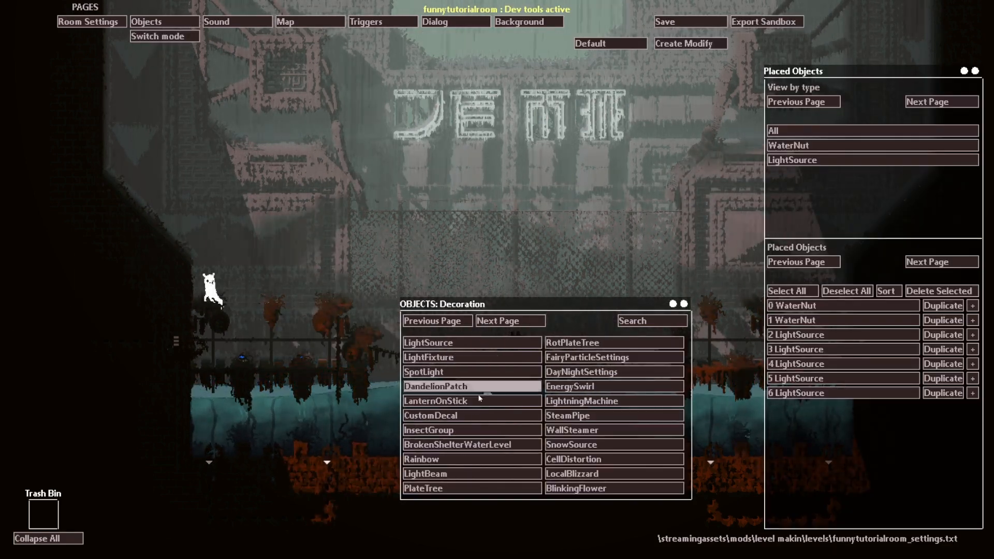
left_click(456, 415)
Step: Assign the porl image to the new custom decal
left_click(254, 368)
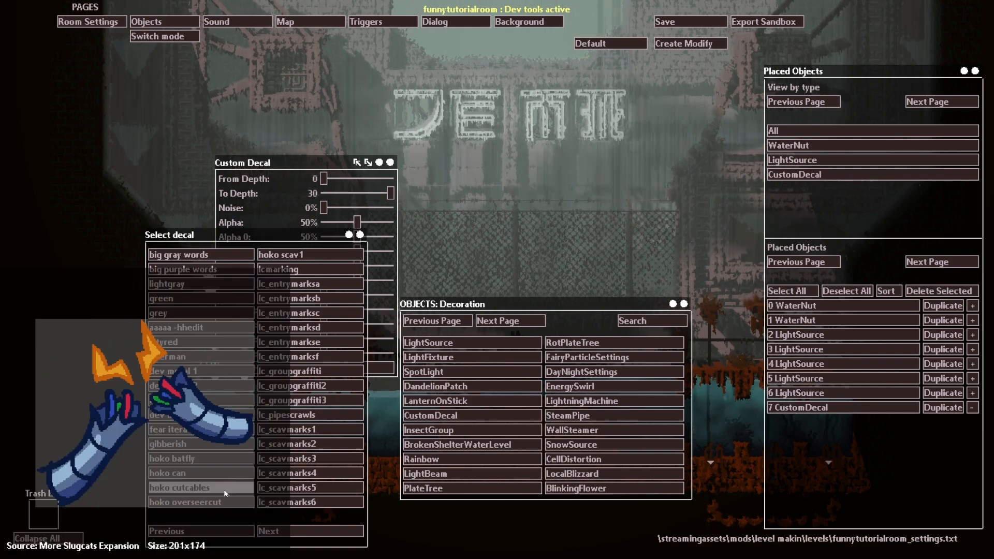
left_click(310, 530)
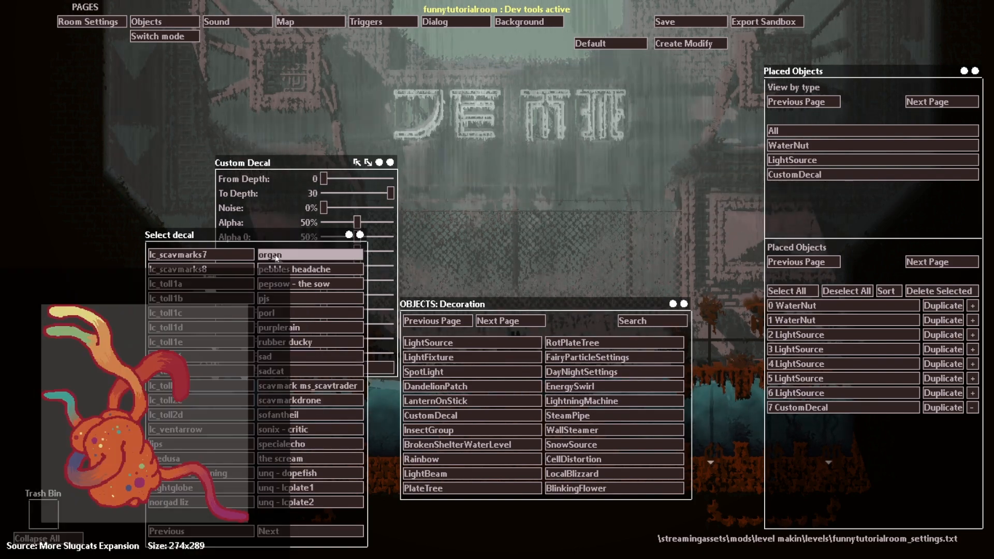
left_click(288, 318)
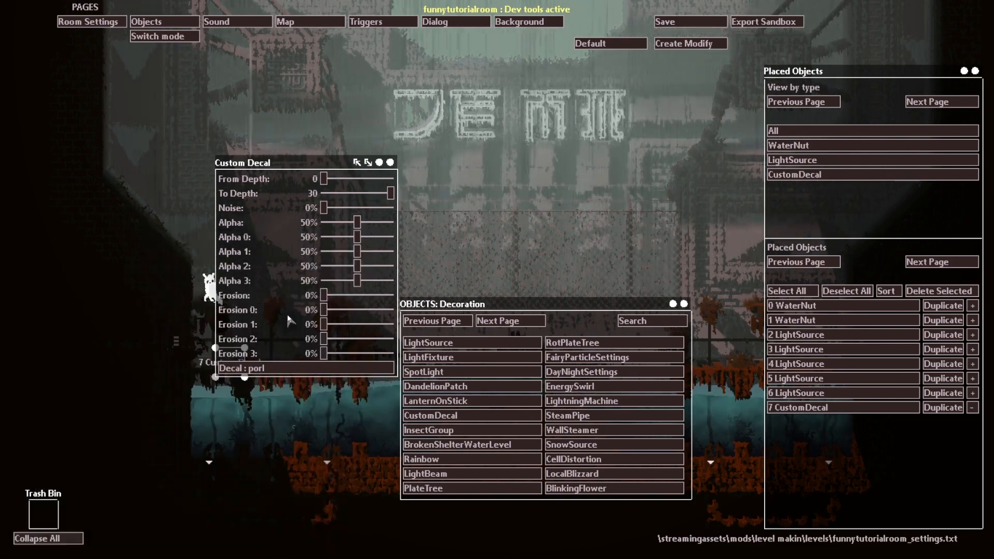
Step: Stretch the porl decal's corners into a large quad over the framed wall panel above the plants on the room's left side
left_click_drag(391, 166, 231, 303)
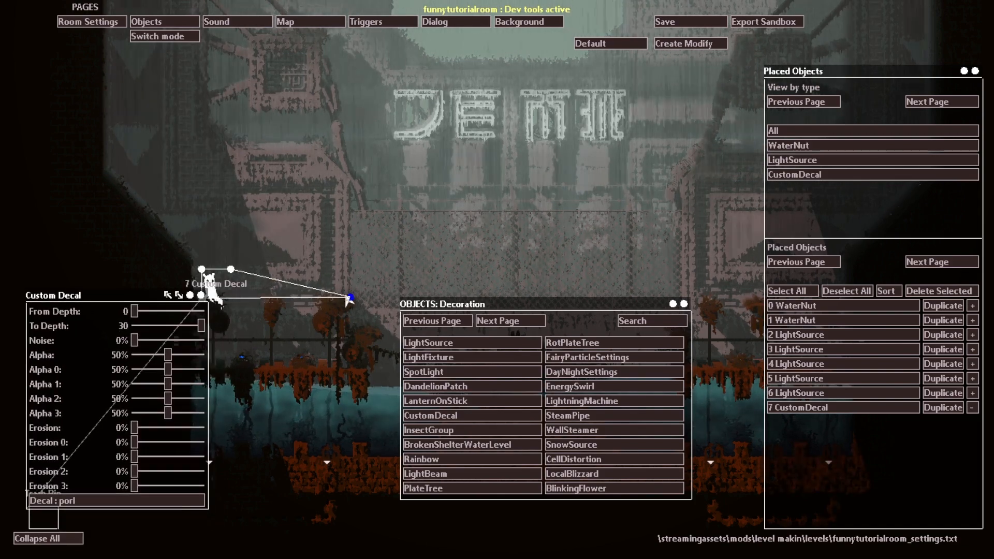
left_click_drag(235, 268, 342, 177)
left_click_drag(201, 270, 162, 158)
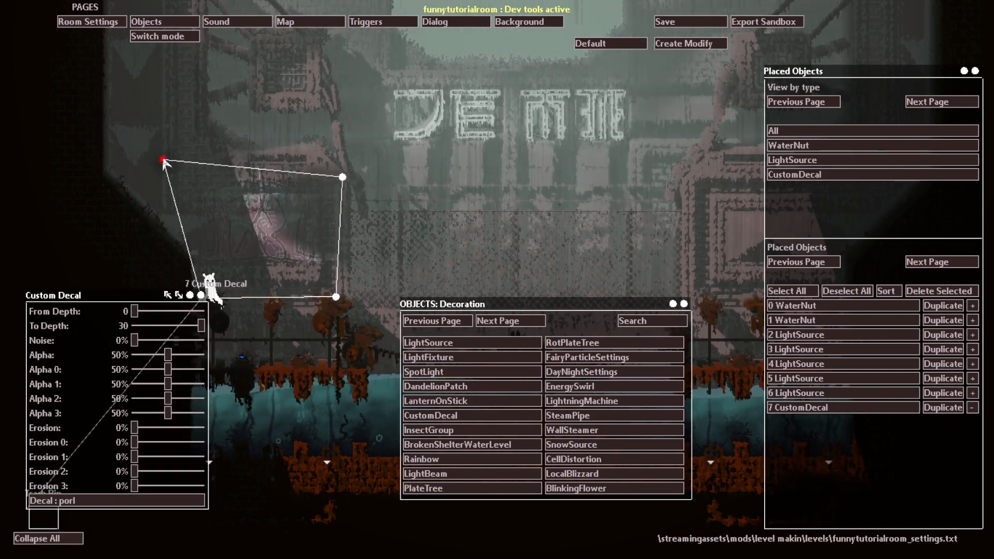
left_click_drag(342, 177, 323, 140)
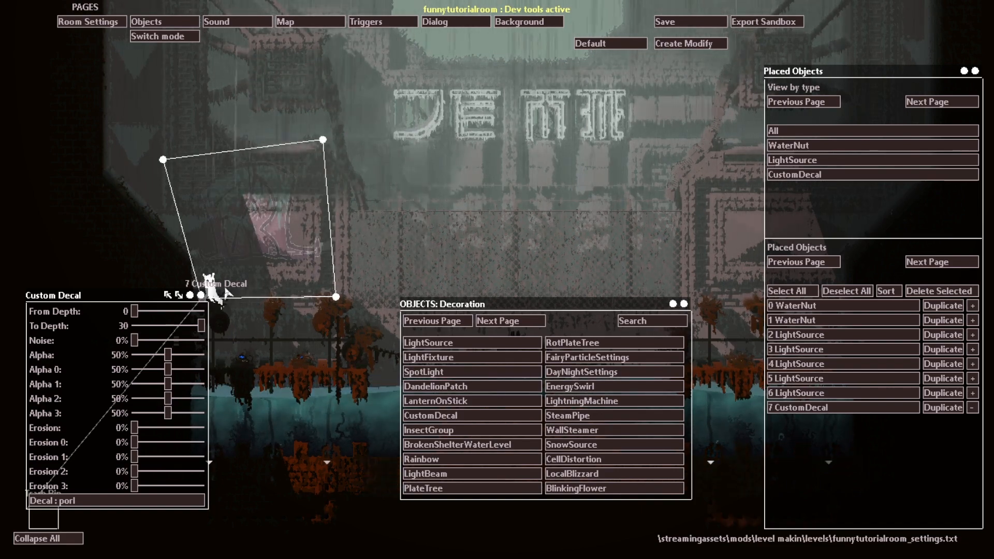
left_click_drag(201, 296, 211, 299)
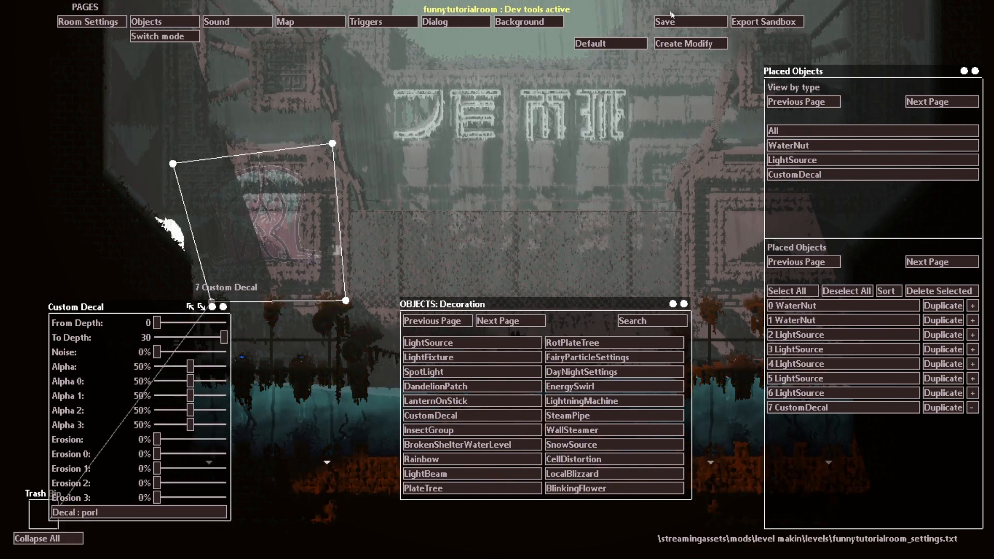
left_click(176, 36)
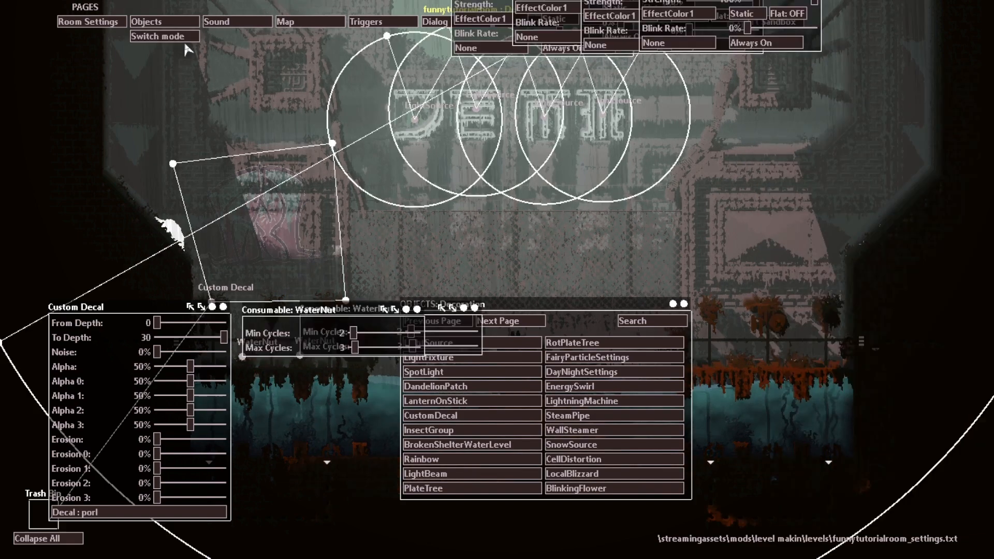
left_click(176, 36)
left_click(500, 321)
left_click(458, 322)
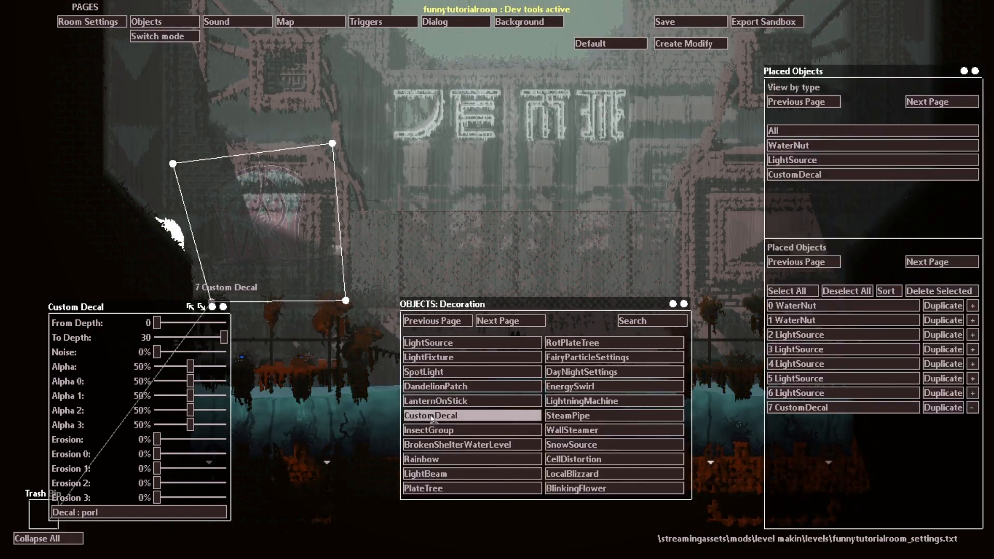
Step: Add a second CustomDecal and assign the rust2 image to it
left_click(456, 415)
left_click(261, 373)
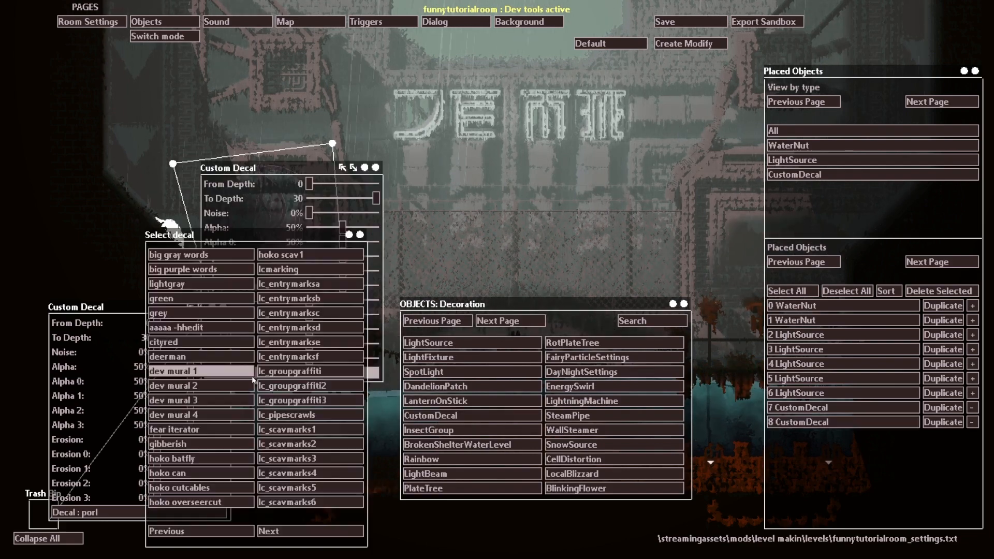
left_click(313, 533)
left_click(313, 533)
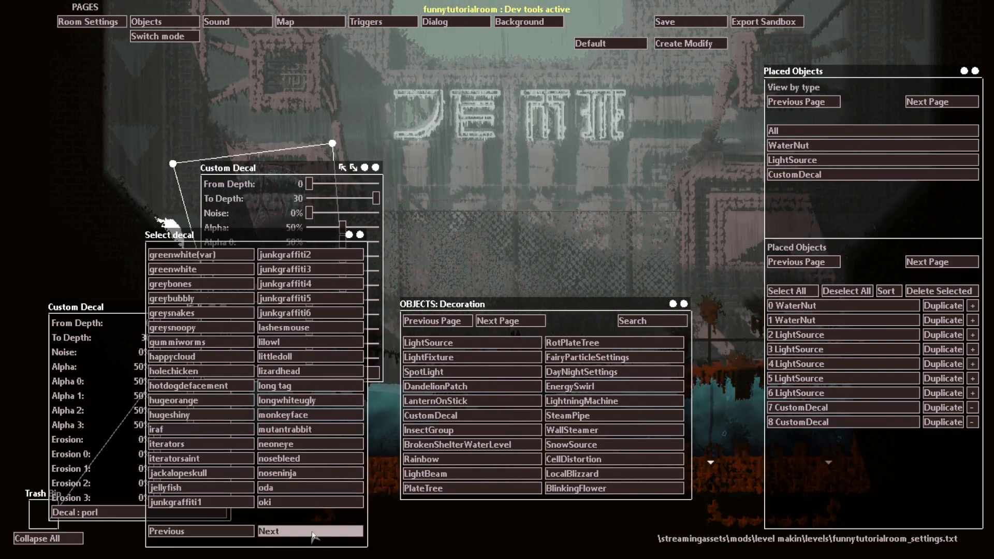
left_click(314, 533)
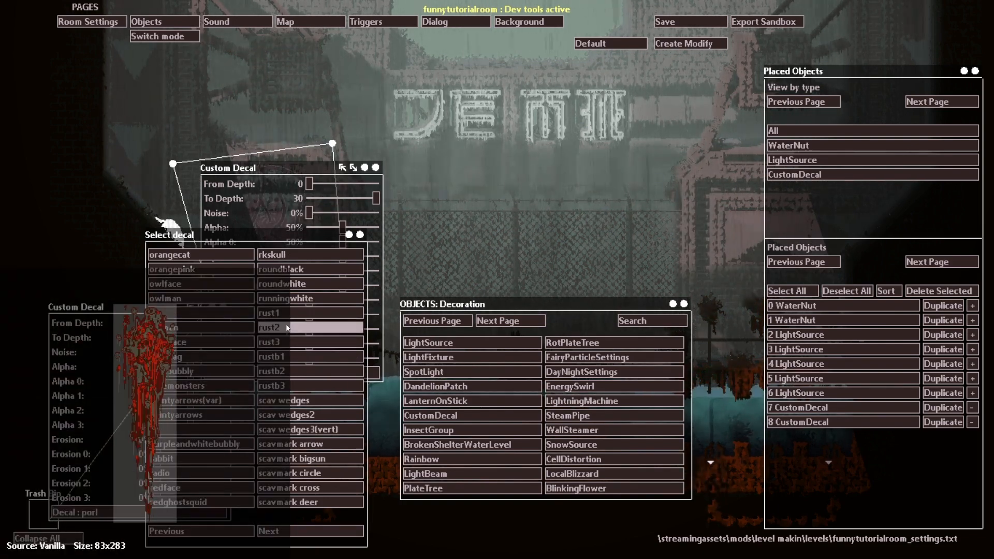
left_click(288, 327)
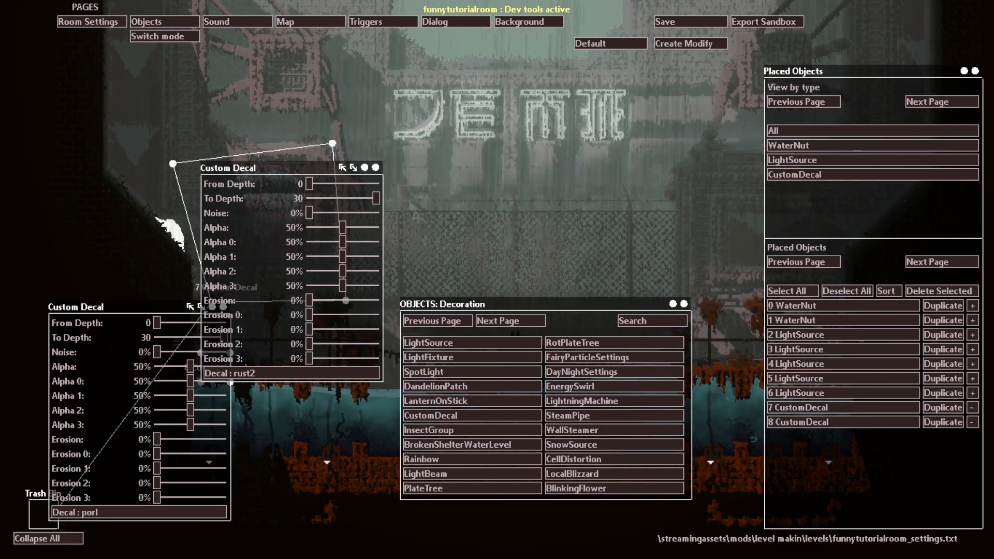
Step: Collapse the porl decal's entry and stretch the rust2 decal into a tall quad running down from the sign's first letters
left_click(973, 408)
left_click_drag(376, 168, 335, 451)
left_click_drag(202, 382, 360, 84)
left_click_drag(404, 277, 478, 59)
left_click_drag(404, 306, 469, 313)
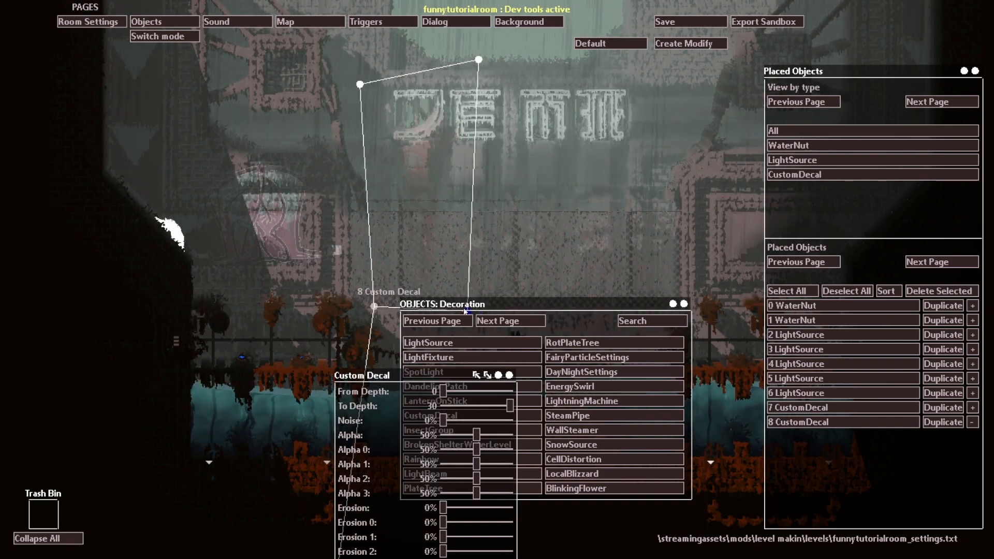
Step: Move the rust2 decal down over the plant nearest the bridge on the room's left side and narrow its quad
left_click_drag(375, 308, 282, 491)
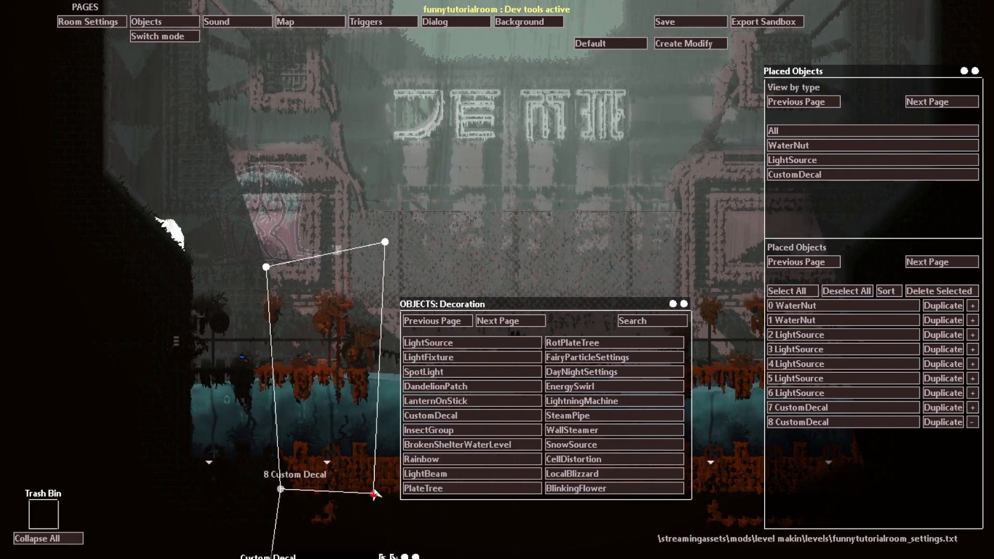
left_click_drag(373, 494, 341, 486)
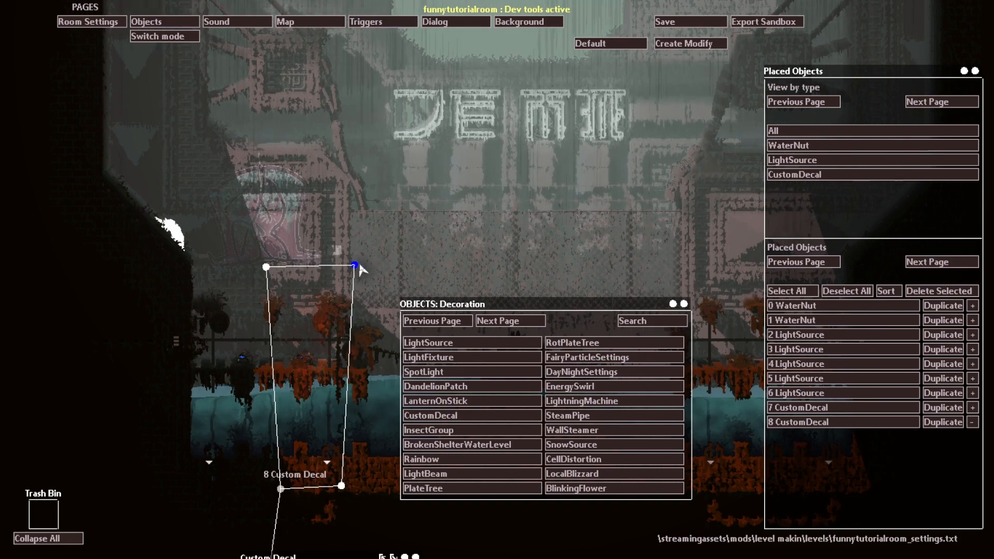
left_click_drag(280, 490, 296, 510)
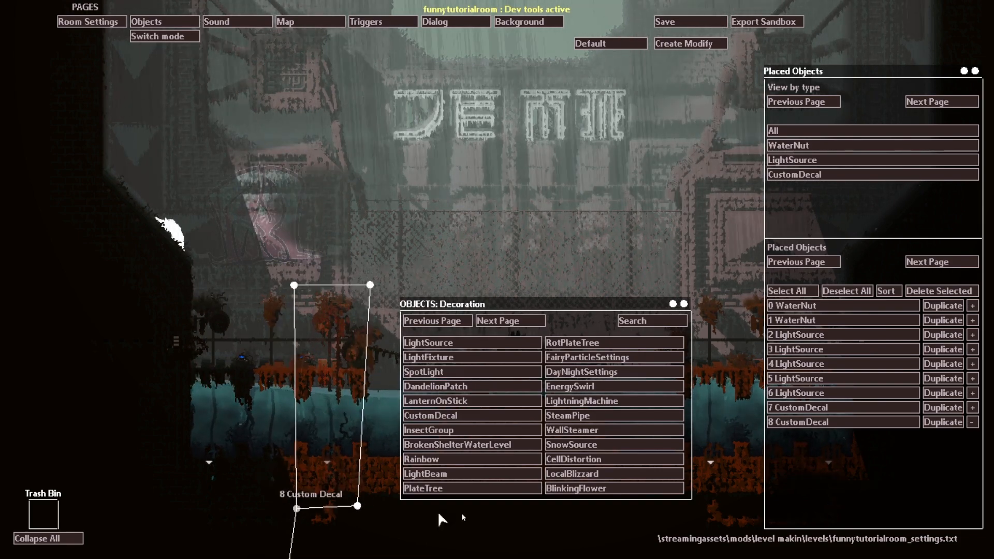
Step: Duplicate the rust2 decal twice, placing the copies over the other plants on the room's left side and collapsing their entries
left_click(943, 422)
left_click_drag(151, 408, 238, 506)
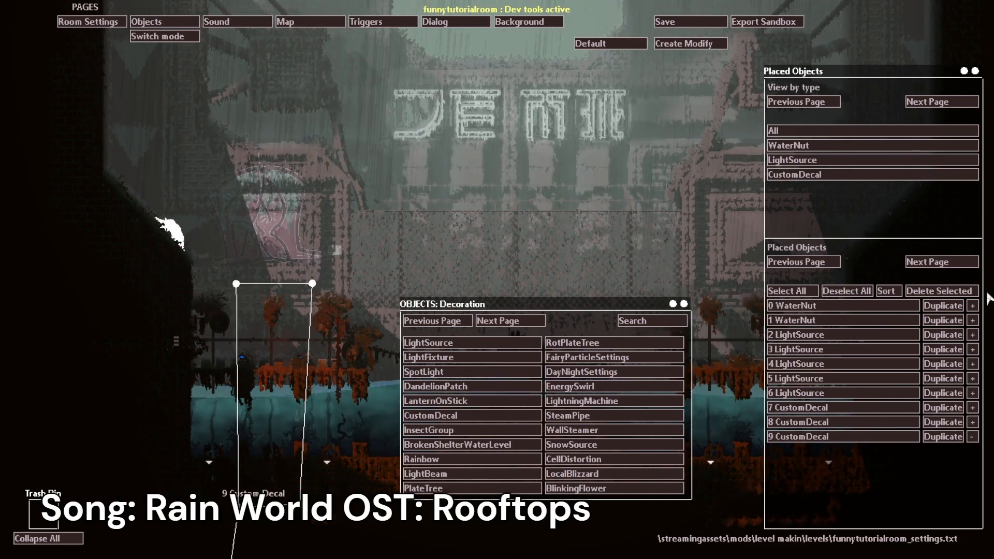
left_click(956, 436)
left_click_drag(152, 414, 185, 515)
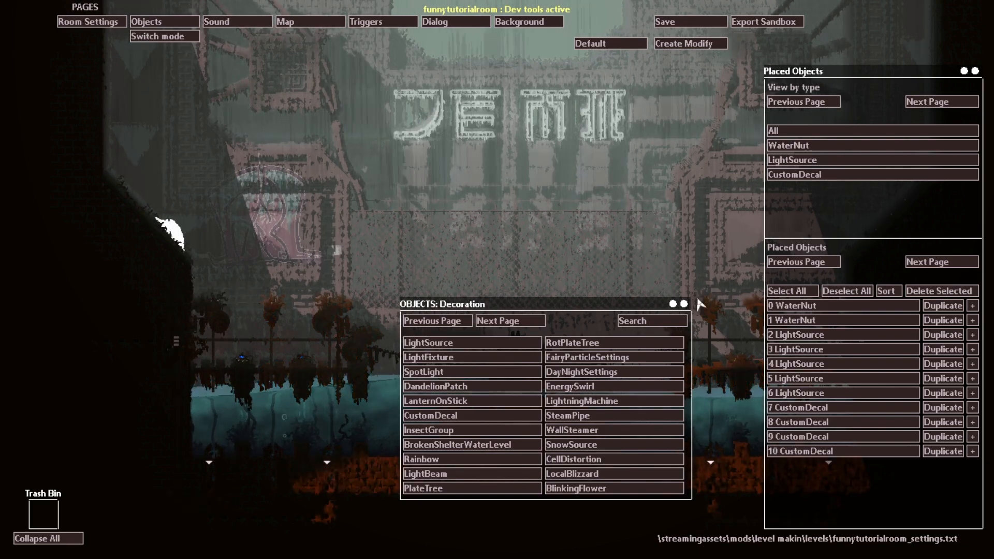
Step: Duplicate the rust2 decal three times, spreading the copies over the plants on the room's right side and moving the object panels clear as needed
left_click_drag(684, 309, 501, 533)
left_click(943, 451)
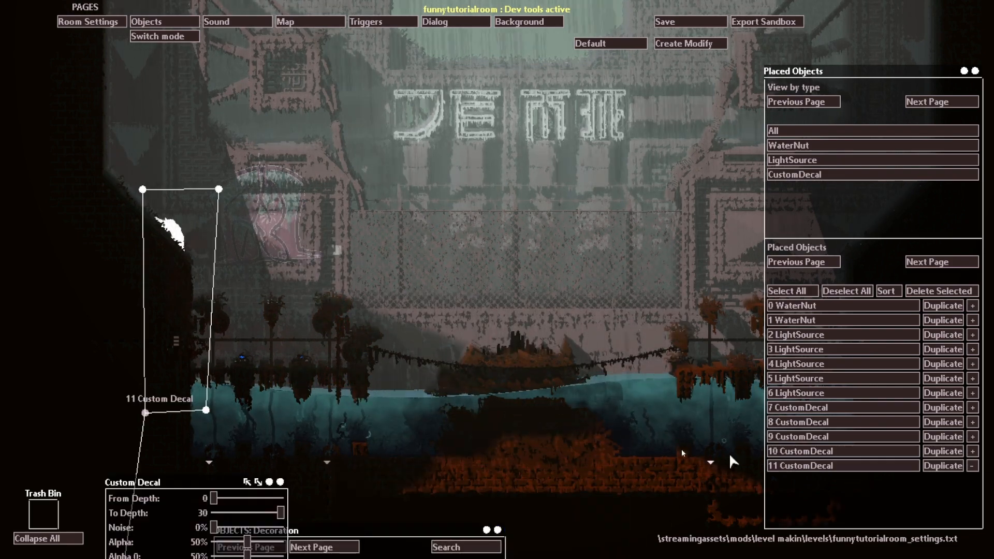
left_click_drag(146, 412, 676, 506)
left_click(943, 465)
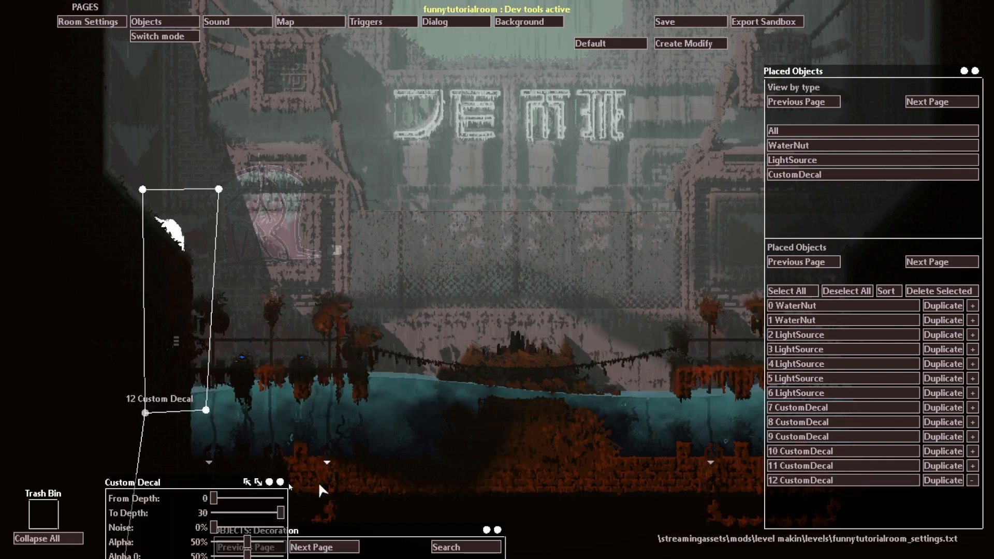
left_click_drag(146, 413, 747, 558)
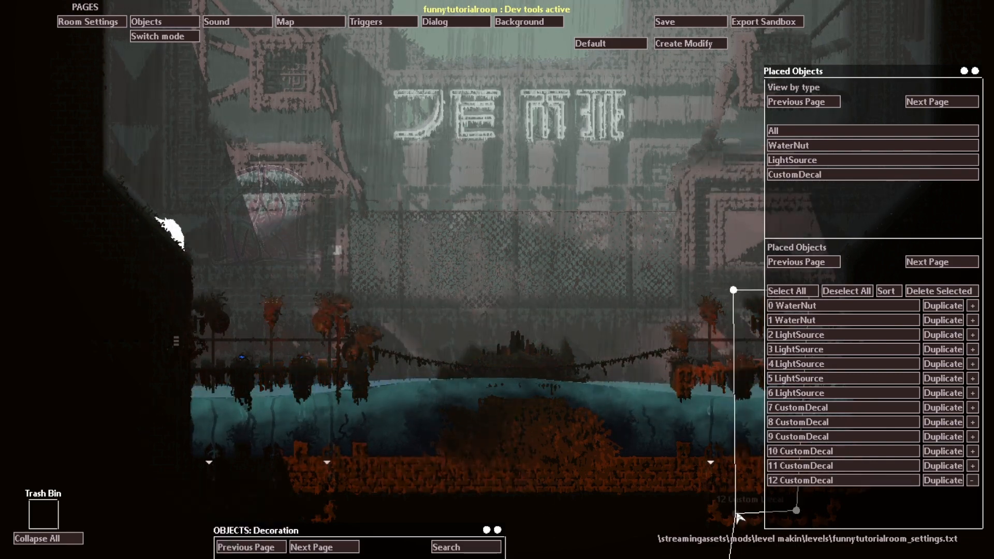
left_click(943, 481)
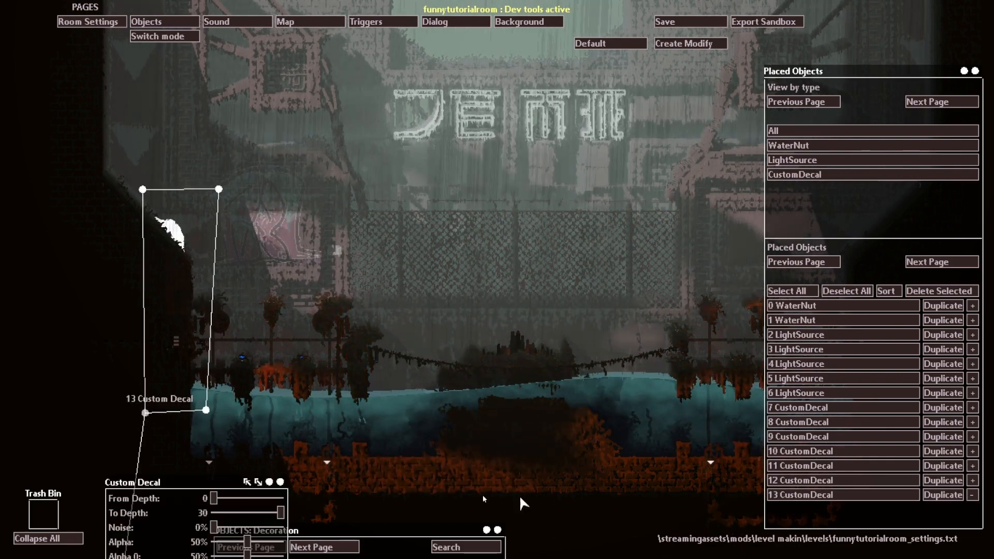
left_click_drag(978, 82, 600, 138)
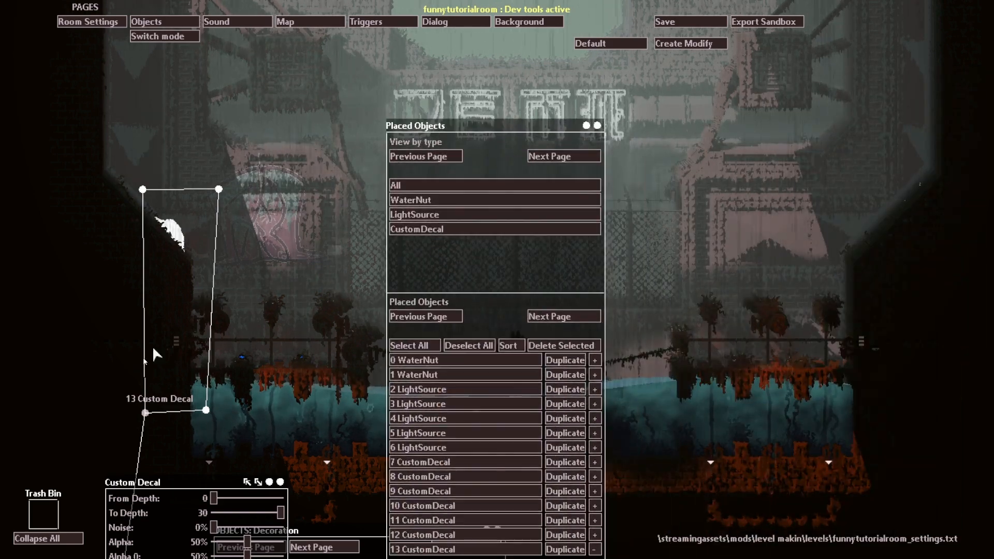
left_click_drag(146, 414, 791, 515)
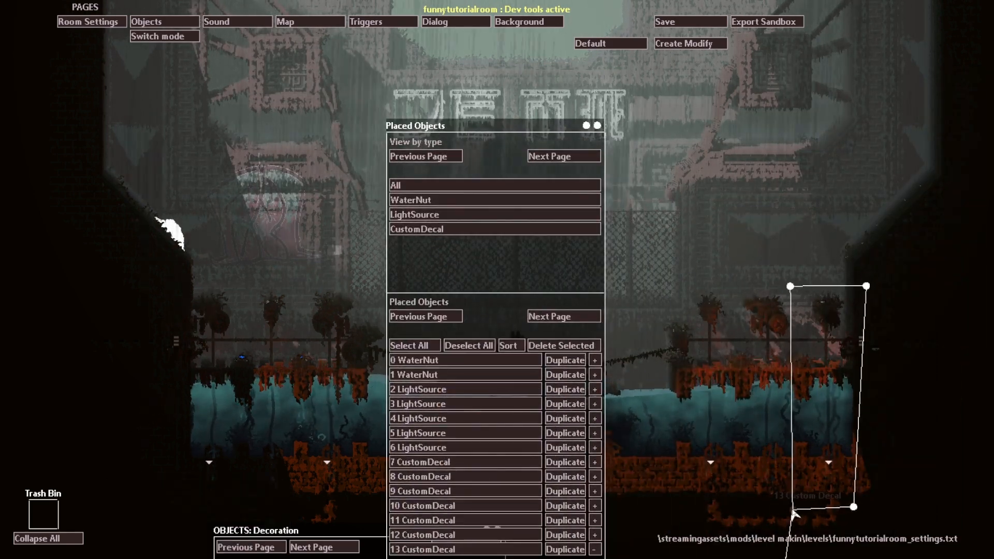
left_click_drag(601, 124, 956, 56)
left_click_drag(497, 531, 528, 312)
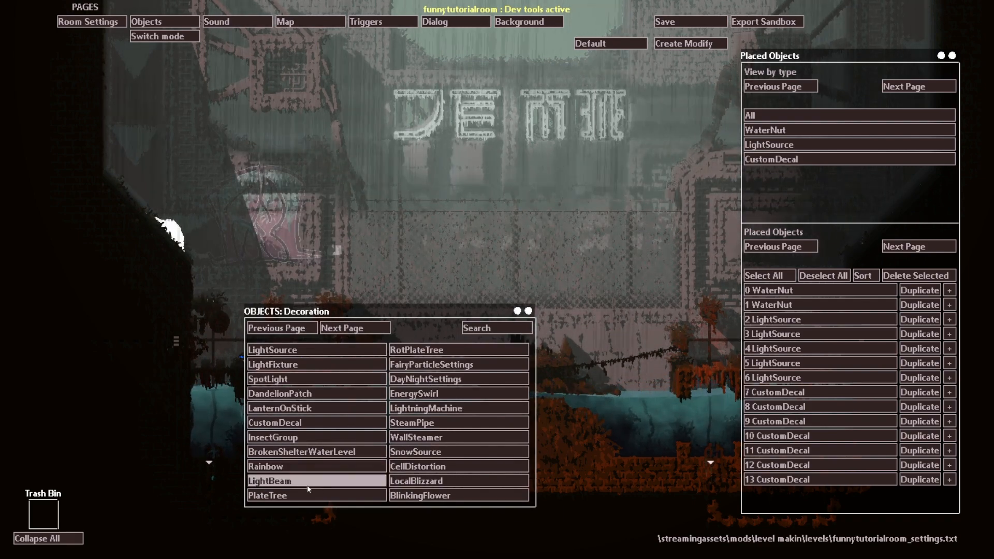
Step: Try out Rainbow and SnowSource objects from the Decoration category, discarding each in the Trash Bin
double_click(303, 466)
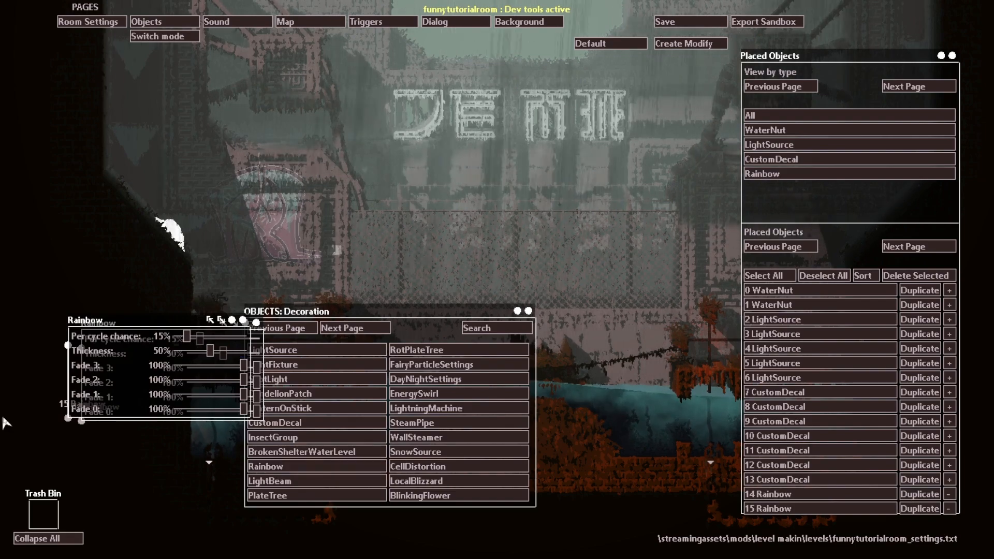
mouse_move(82, 423)
left_mouse_down()
mouse_move(40, 522)
mouse_move(495, 165)
mouse_move(509, 128)
mouse_move(450, 277)
mouse_move(578, 285)
mouse_move(150, 378)
mouse_move(18, 495)
mouse_move(43, 515)
left_mouse_up()
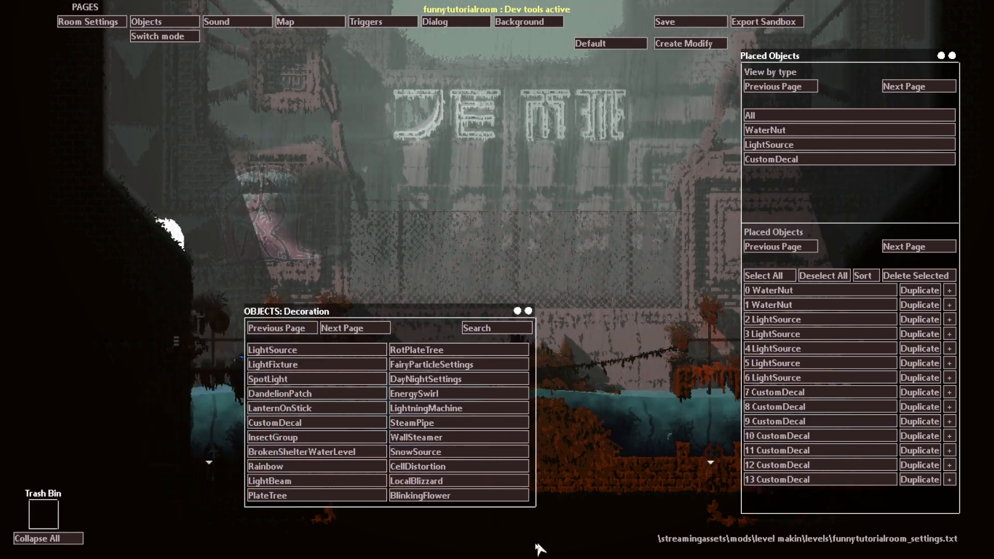
left_click(468, 449)
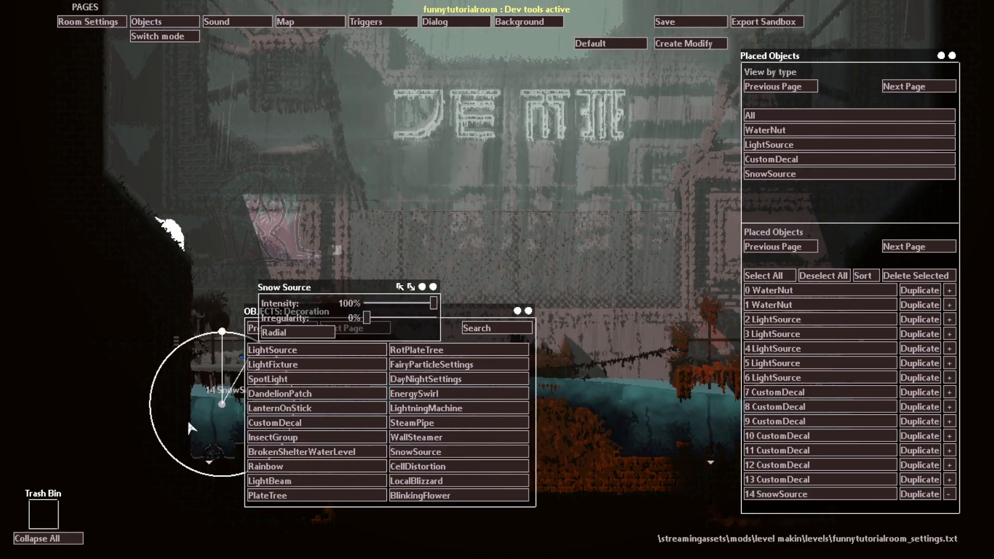
left_click_drag(225, 403, 44, 513)
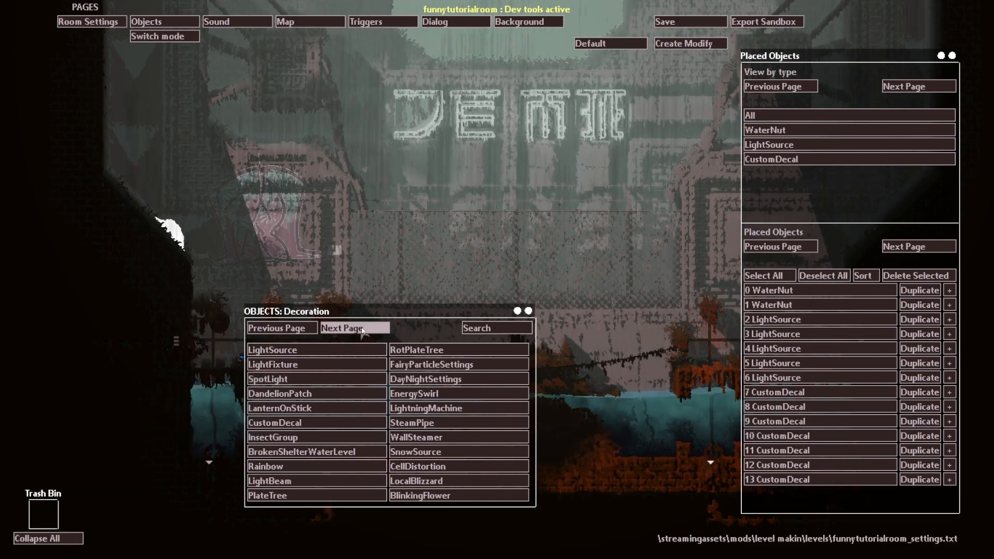
Step: Try out an OEsphere object from the Decoration category's last page, discarding it in the Trash Bin
left_click(343, 328)
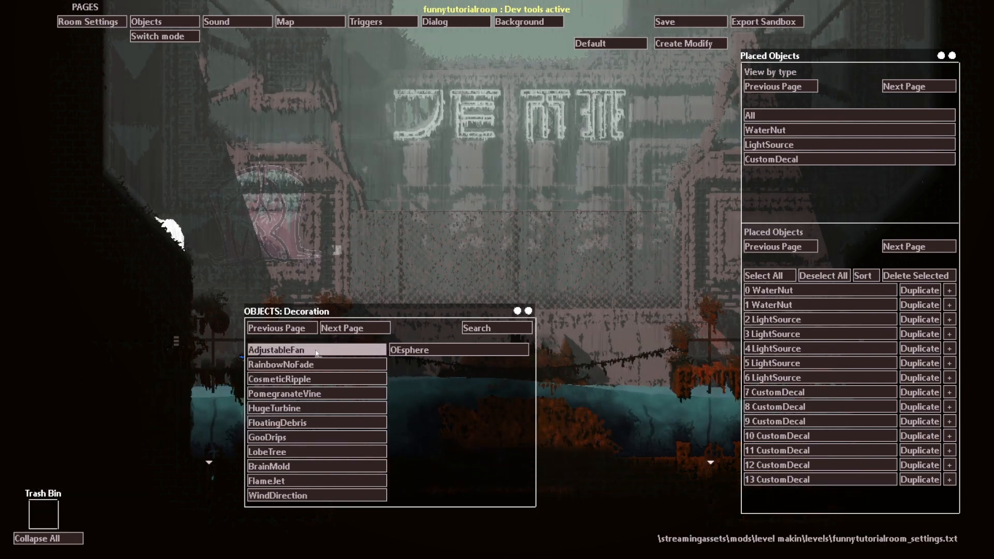
left_click(429, 350)
left_click_drag(202, 326, 44, 514)
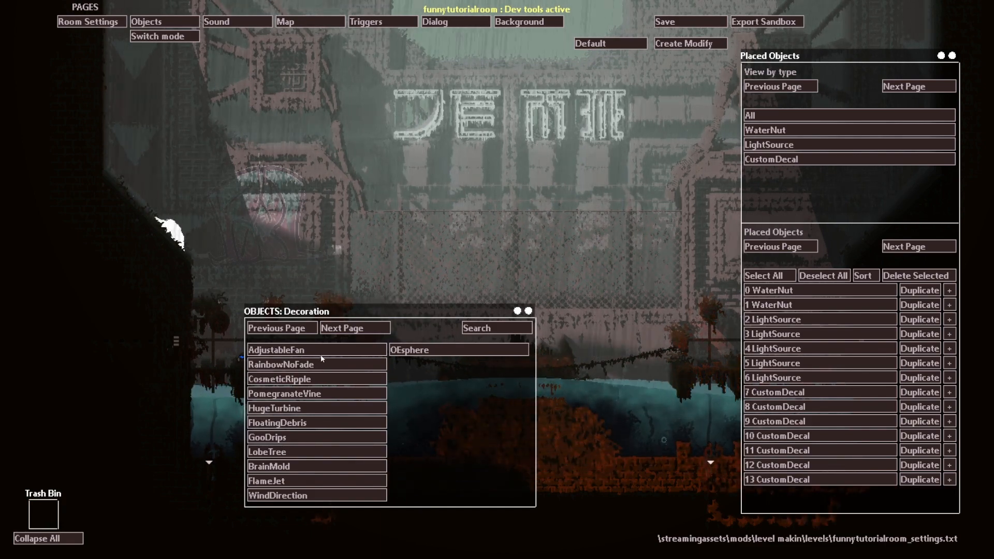
Step: Place a CosmeticRipple object around the porl decal and reload the room to test its effect
left_click(282, 379)
left_click_drag(122, 357, 22, 105)
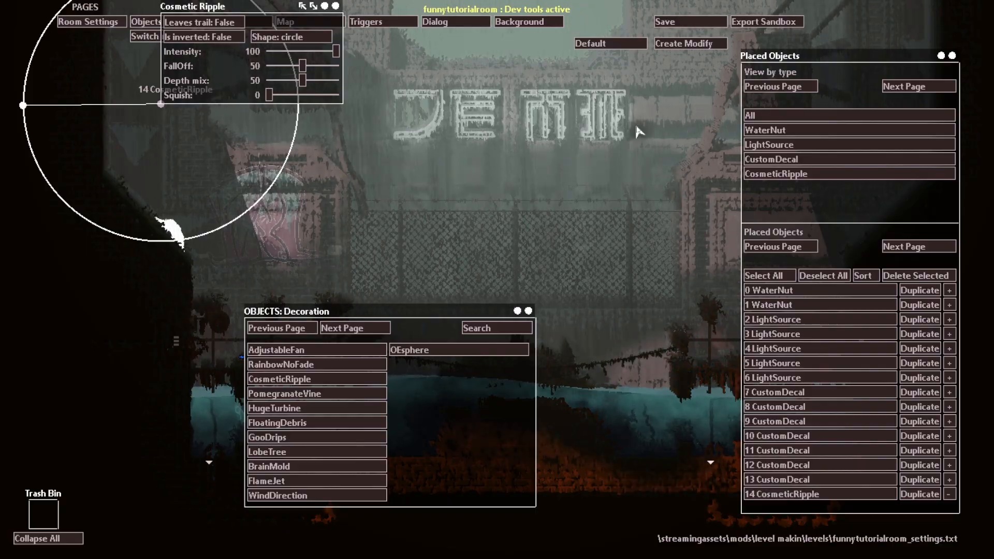
key("r")
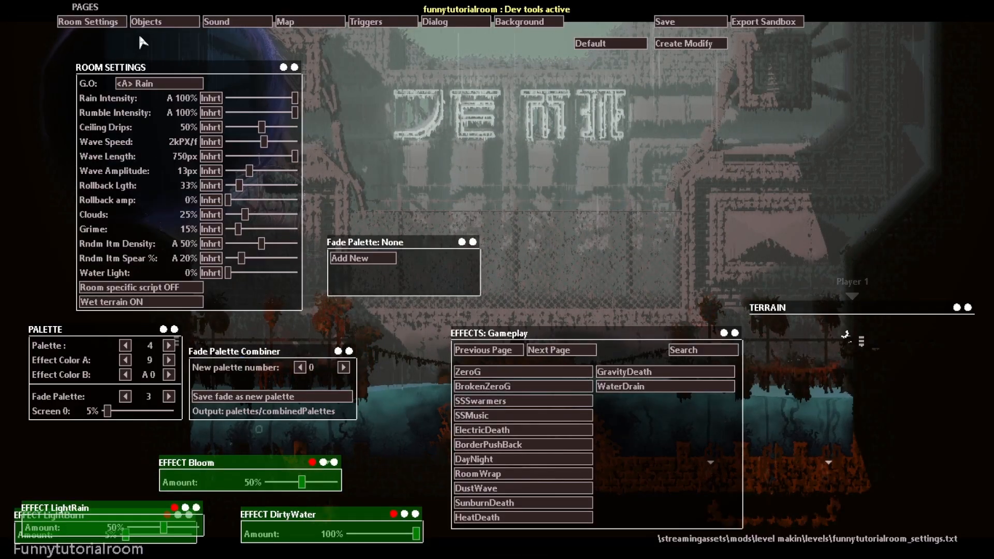
left_click(145, 22)
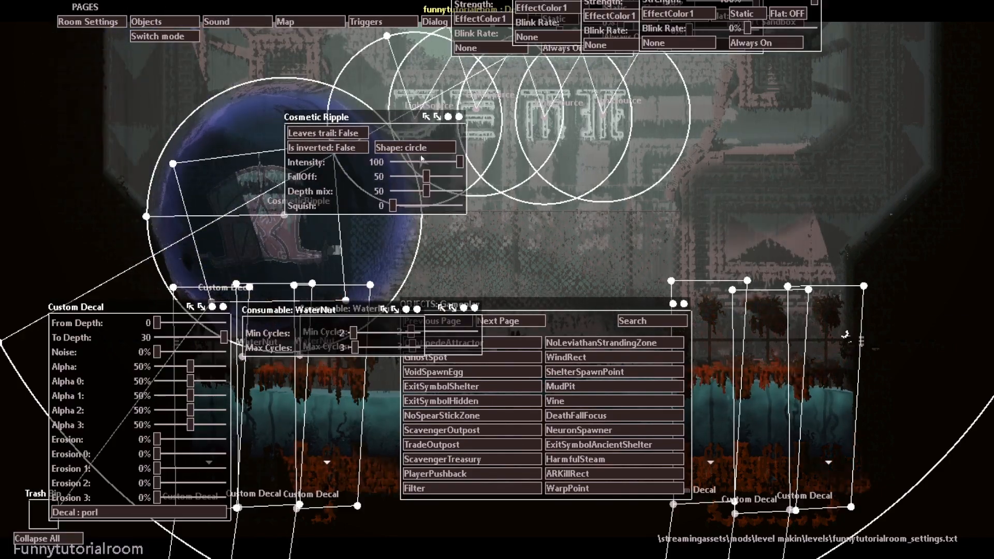
Step: Try the CosmeticRipple with a square shape, smaller radius, FallOff 100 and Squish 35, discarding it in the Trash Bin and reloading the room
left_click(411, 148)
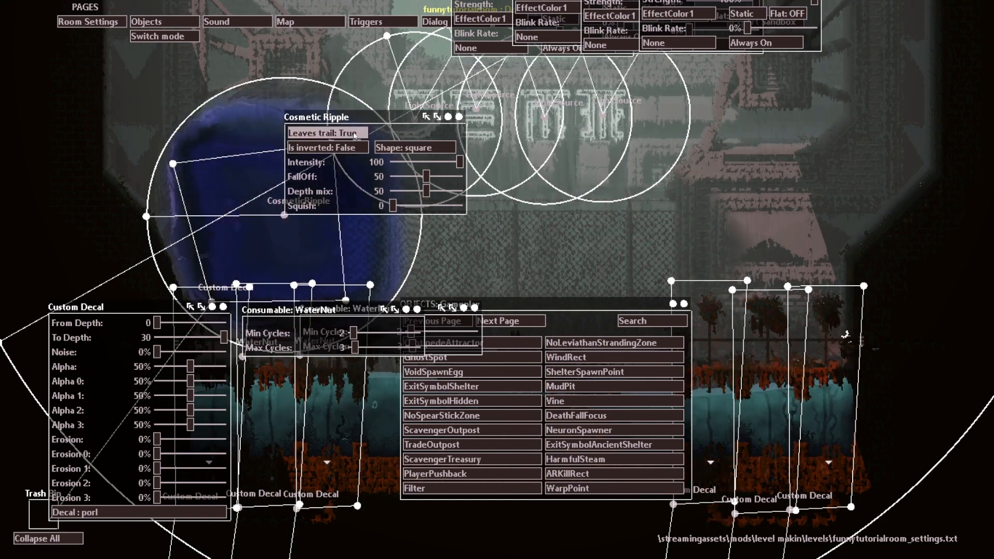
left_click_drag(147, 216, 188, 216)
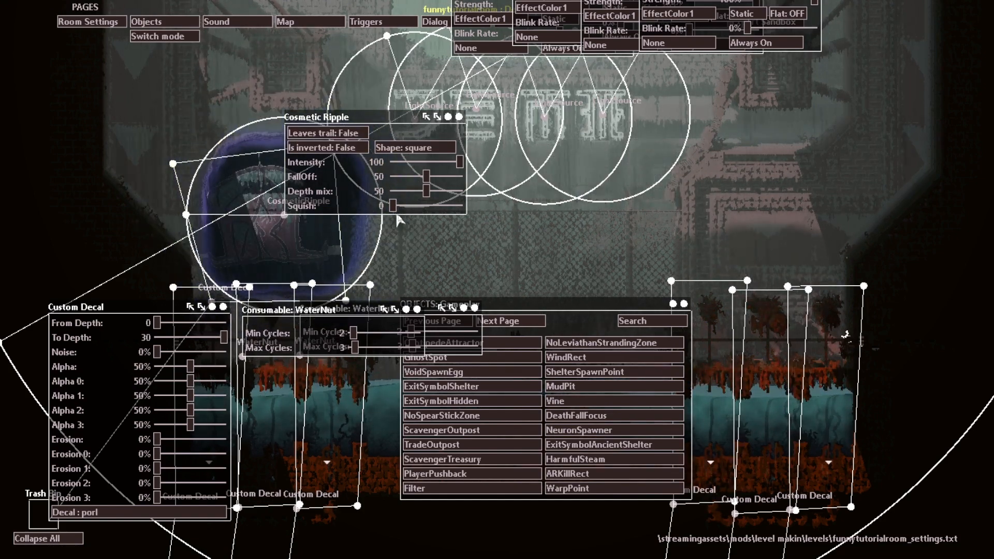
left_click_drag(392, 206, 483, 181)
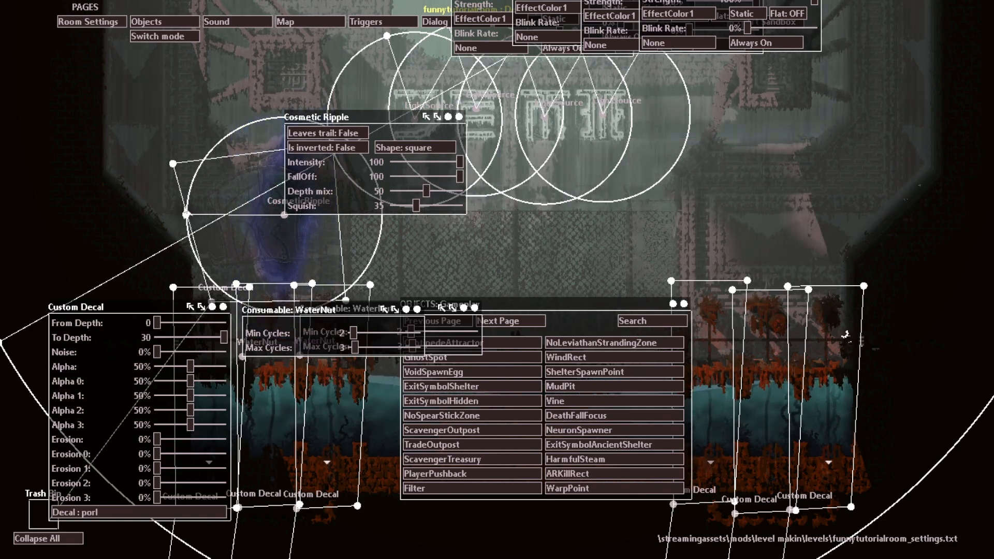
left_click_drag(186, 215, 240, 115)
left_click_drag(285, 218, 44, 515)
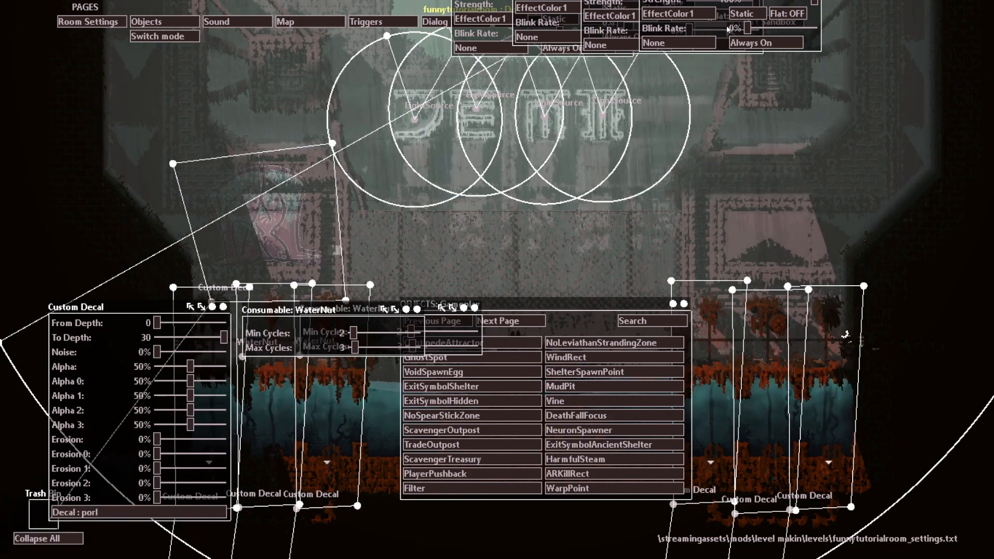
key("r")
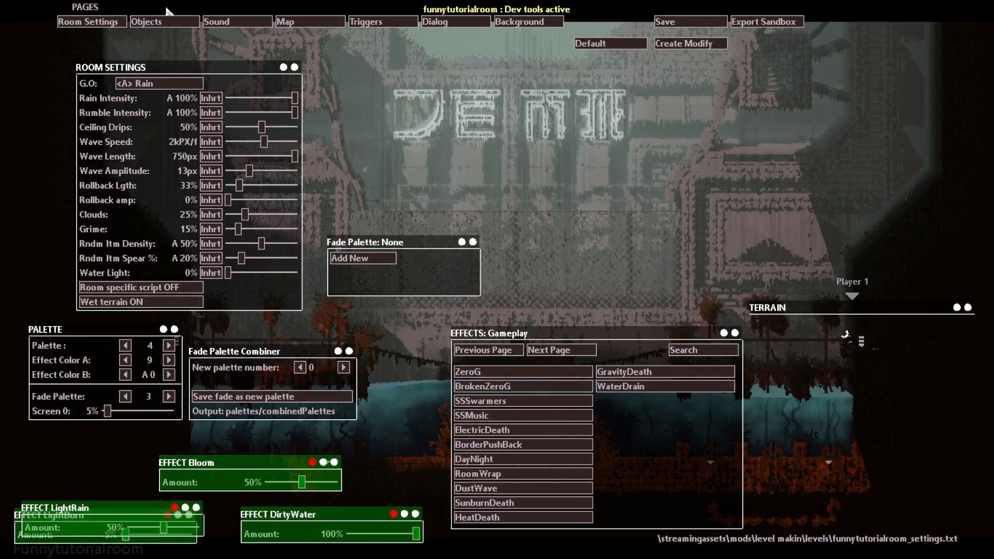
Step: Browse the placeable object categories, including RegionKit-MiscObjects, Consumable and Terrain
left_click(179, 23)
left_click(165, 36)
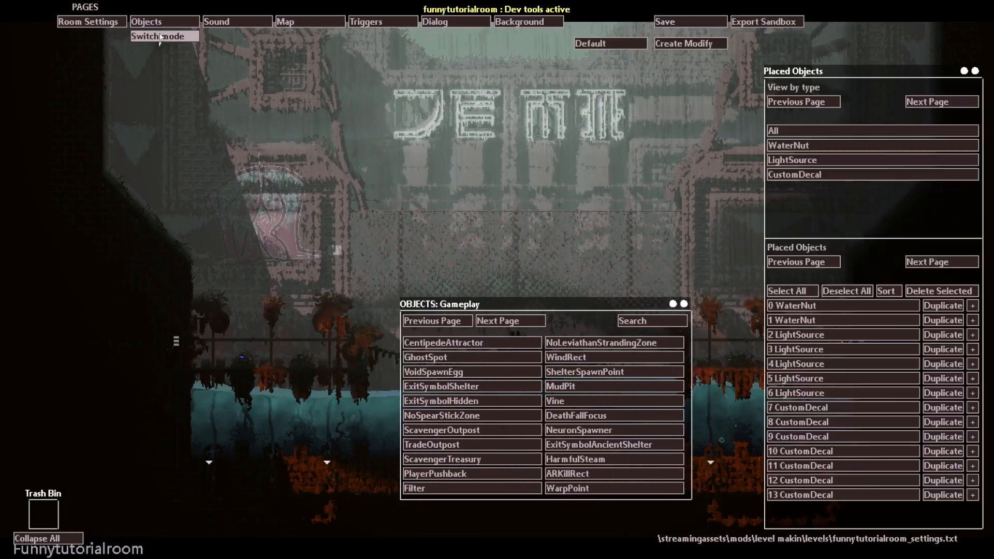
left_click(453, 324)
left_click(452, 323)
left_click(451, 323)
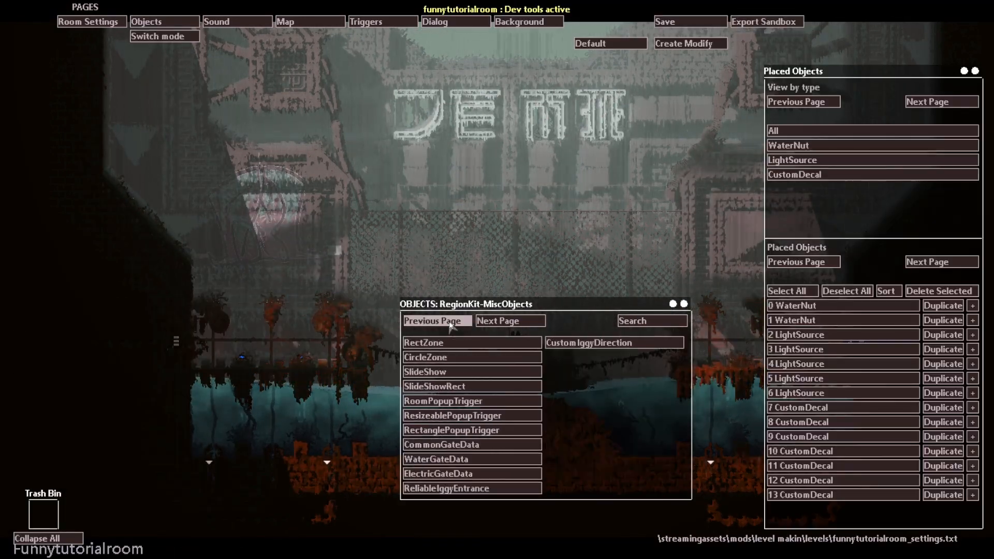
left_click(451, 323)
left_click(450, 323)
left_click(450, 323)
left_click(450, 324)
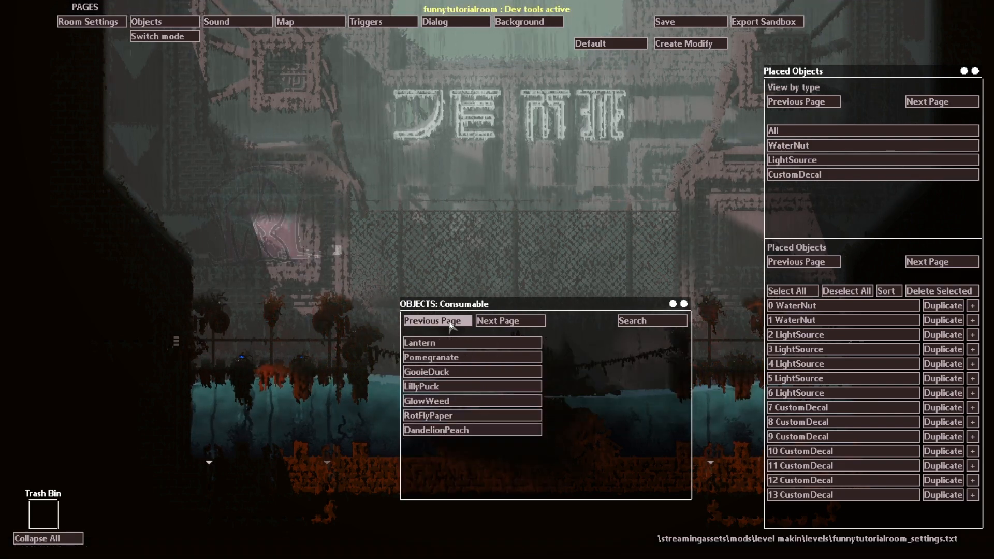
left_click(451, 323)
left_click(491, 321)
left_click(491, 321)
left_click(490, 321)
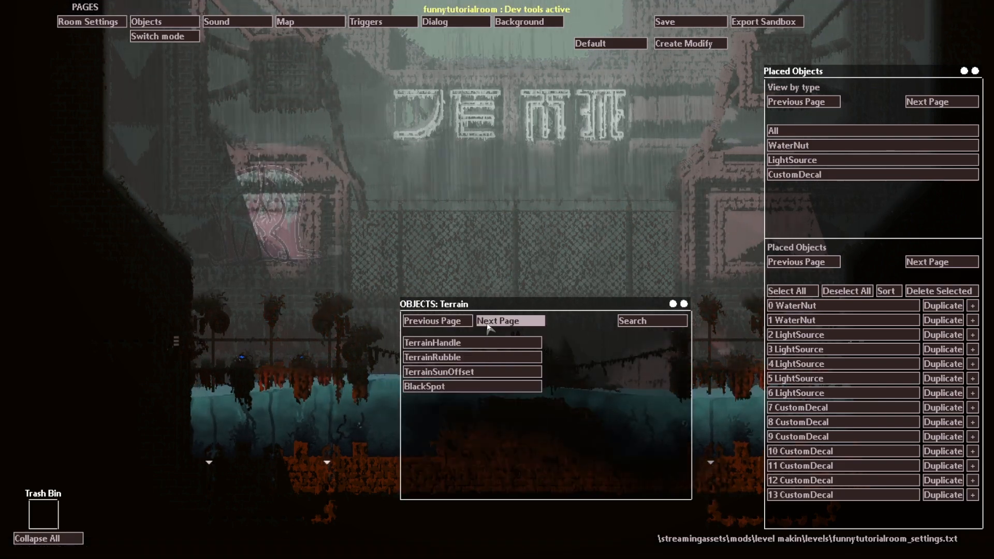
Step: Try out a TerrainHandle object from the Terrain category, discarding it in the Trash Bin
left_click(414, 345)
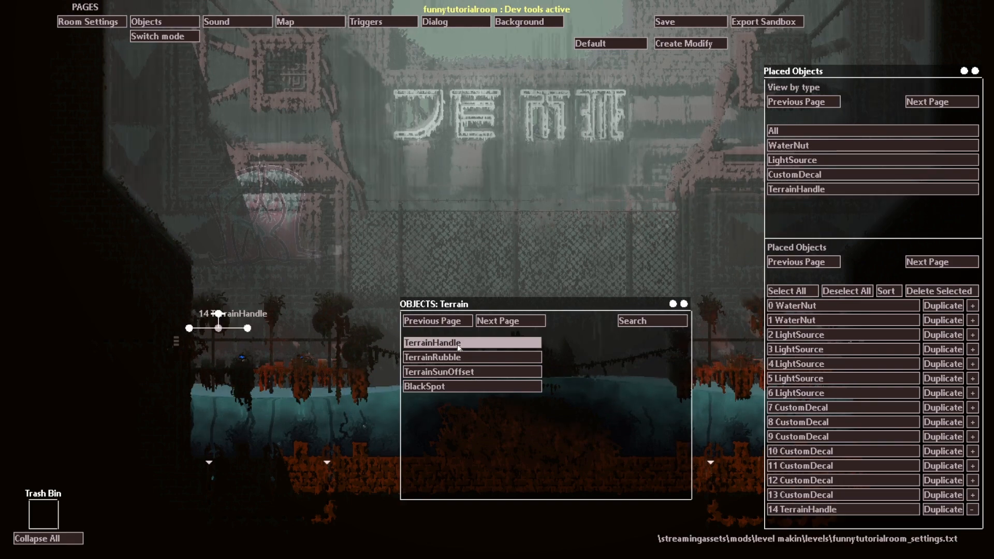
left_click_drag(415, 345, 44, 519)
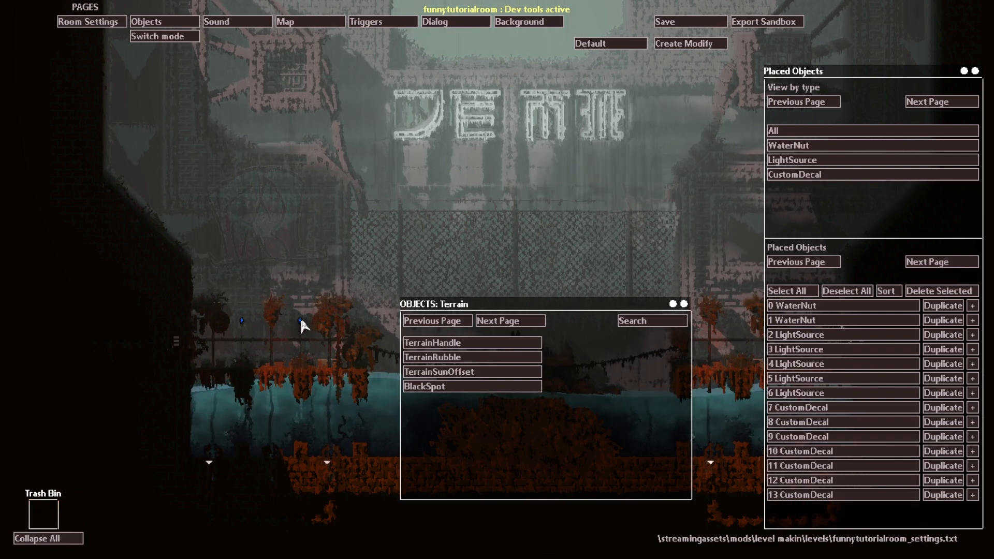
key("b")
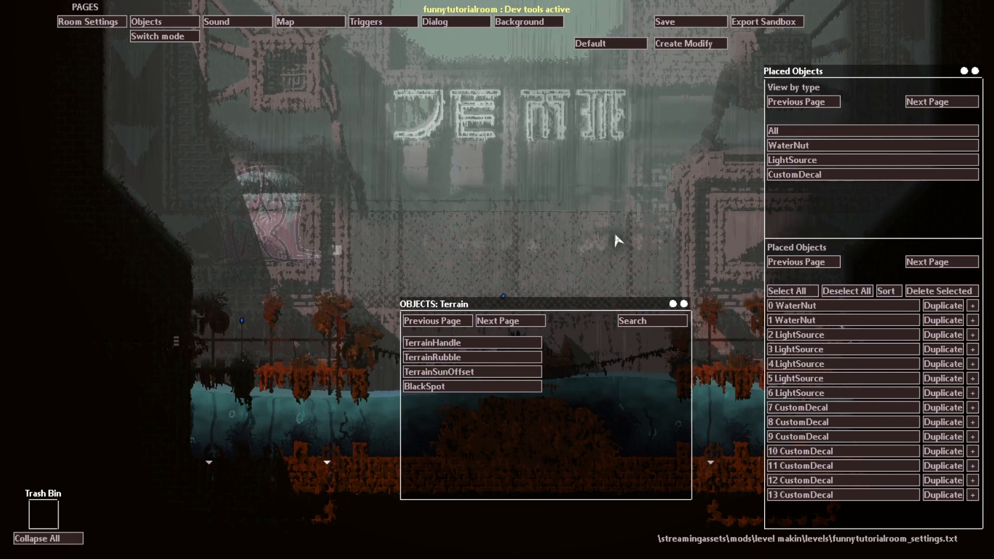
left_click(516, 322)
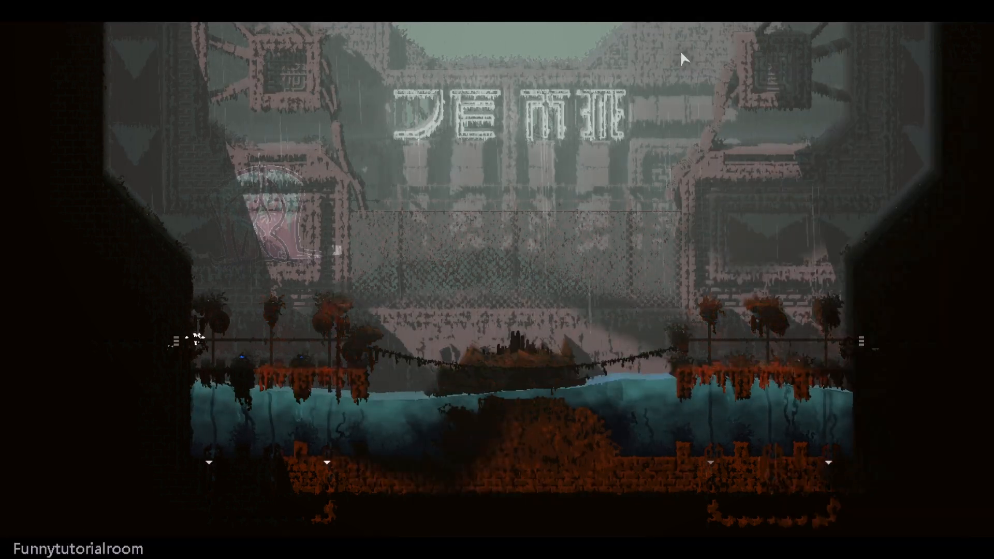
Step: Playtest the room by moving the slugcat from the left entrance onto the second plant
key("Right")
key("Right")
key("z")
key("Up")
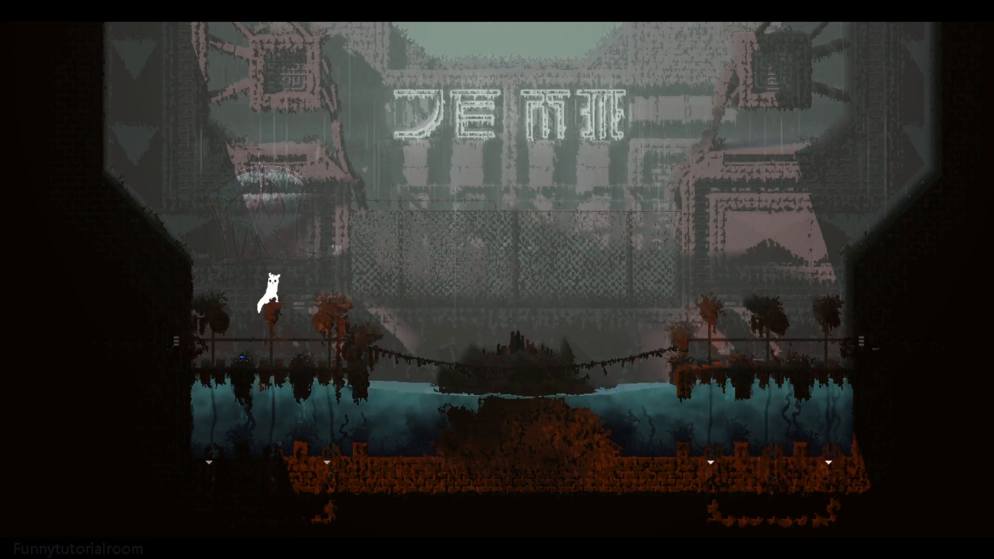
Step: Add AM_ENV-LightWind.ogg and AM_IND-Fabrik02.ogg as omnidirectional sounds at 50% volume, moving the Fabrik02 panel toward the room's center
key("o")
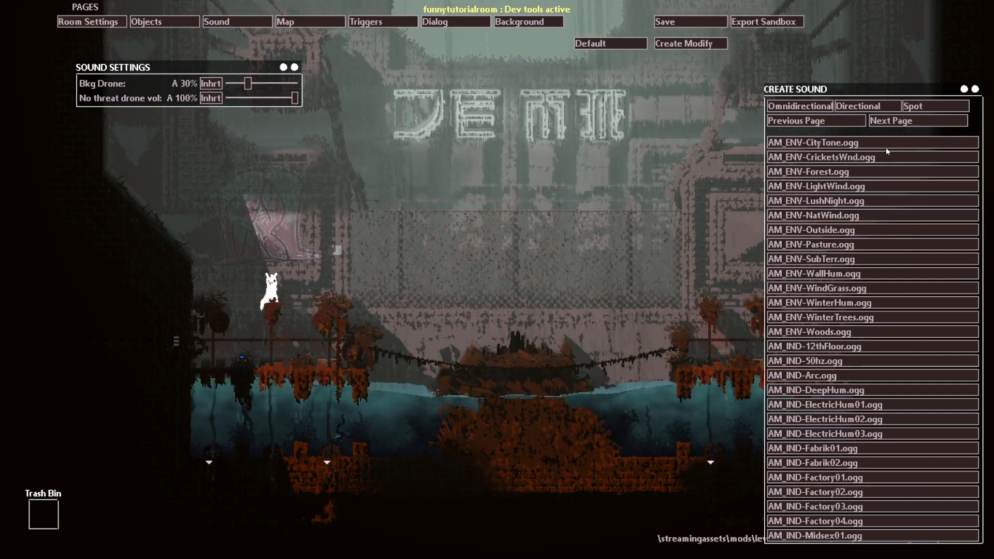
left_click(849, 186)
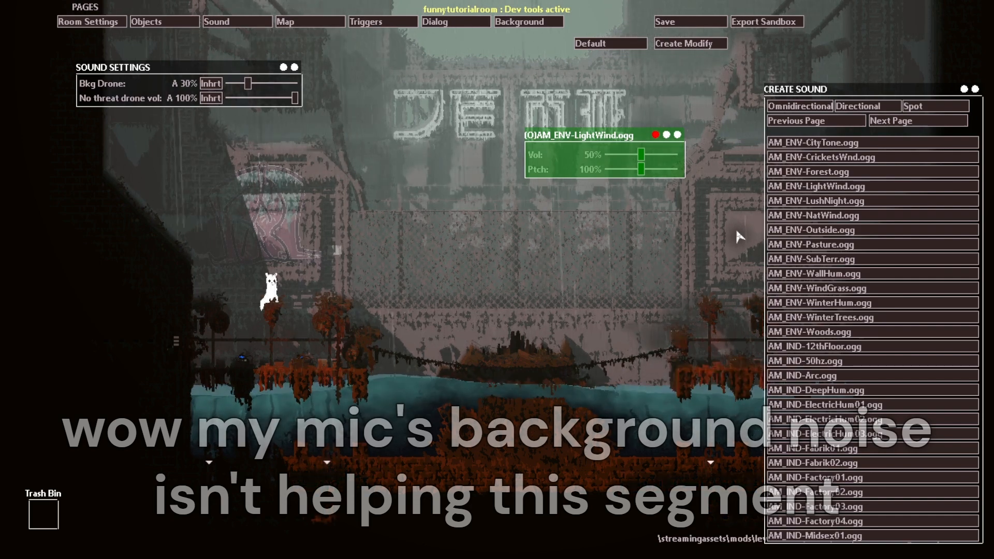
left_click_drag(644, 161, 649, 160)
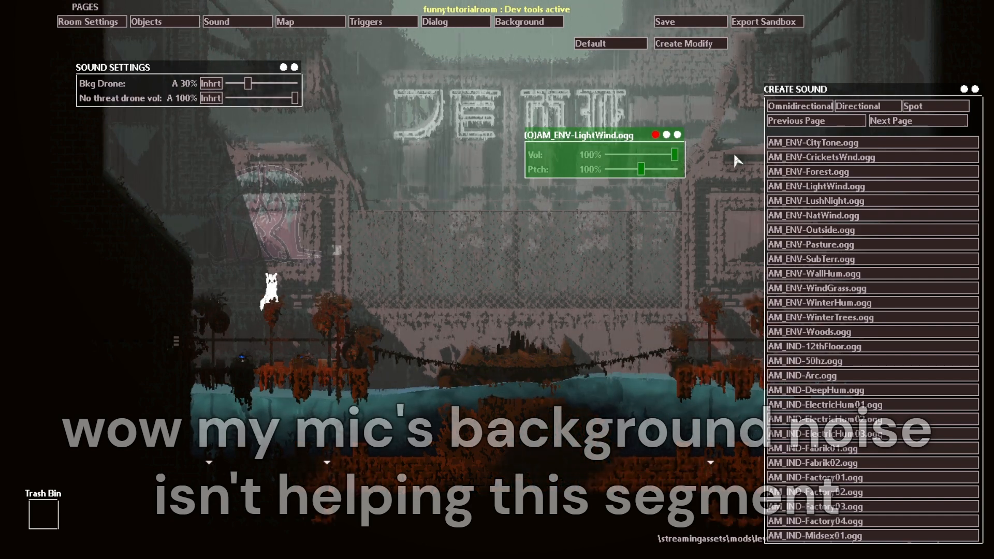
left_click_drag(651, 210, 644, 209)
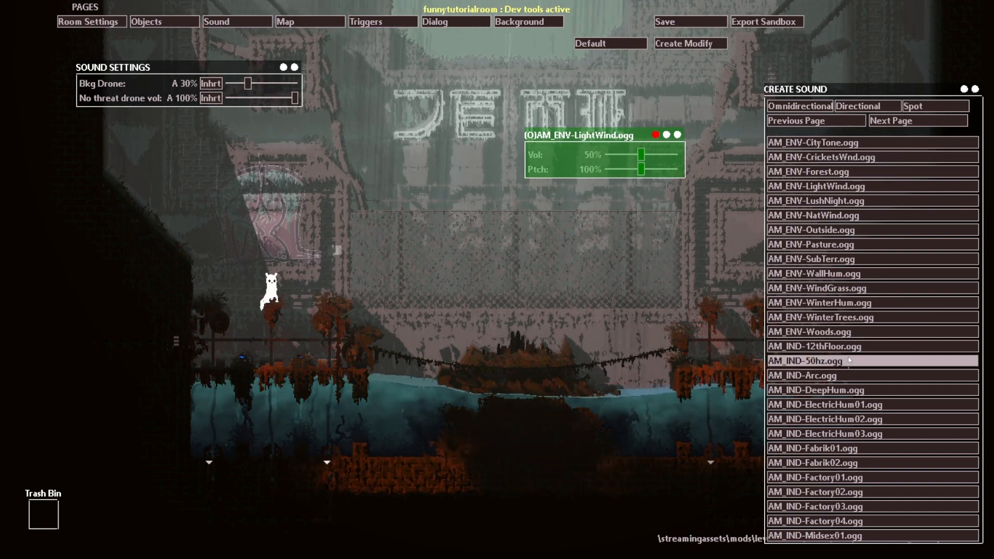
left_click(871, 462)
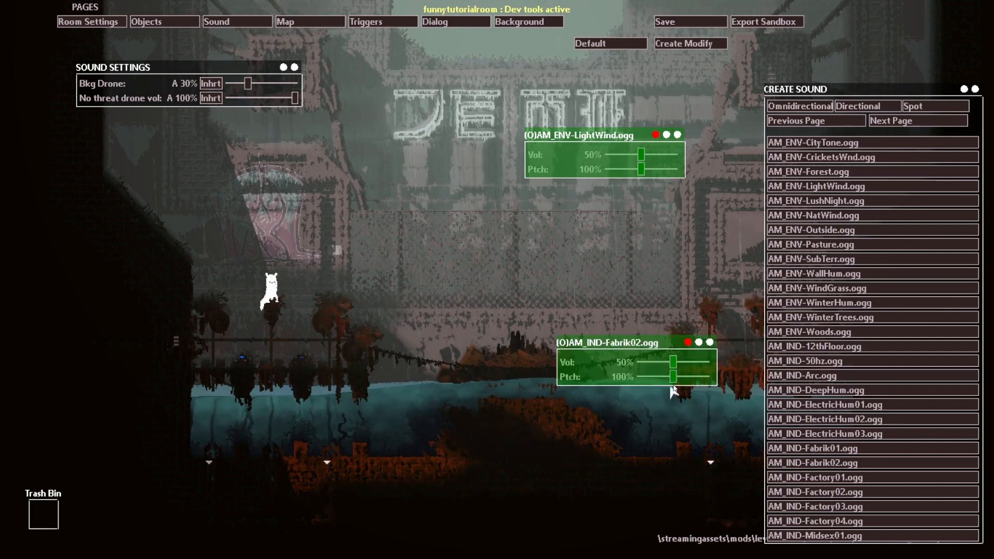
left_click_drag(709, 343, 560, 288)
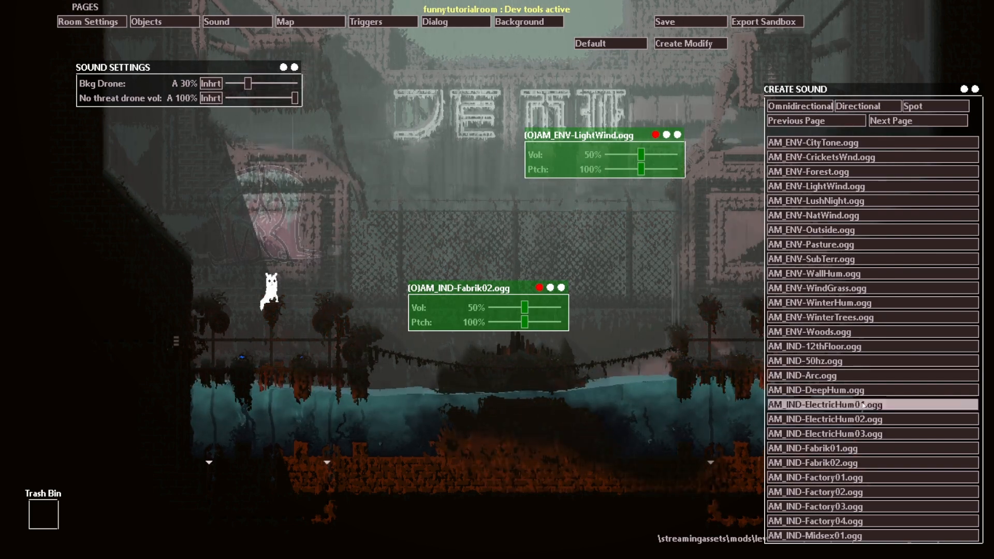
Step: Place two AM_IND-ElectricHum01.ogg spot sounds over the room's upper-left and upper-right box structures, moving their settings panels beside them
left_click_drag(829, 405, 242, 110)
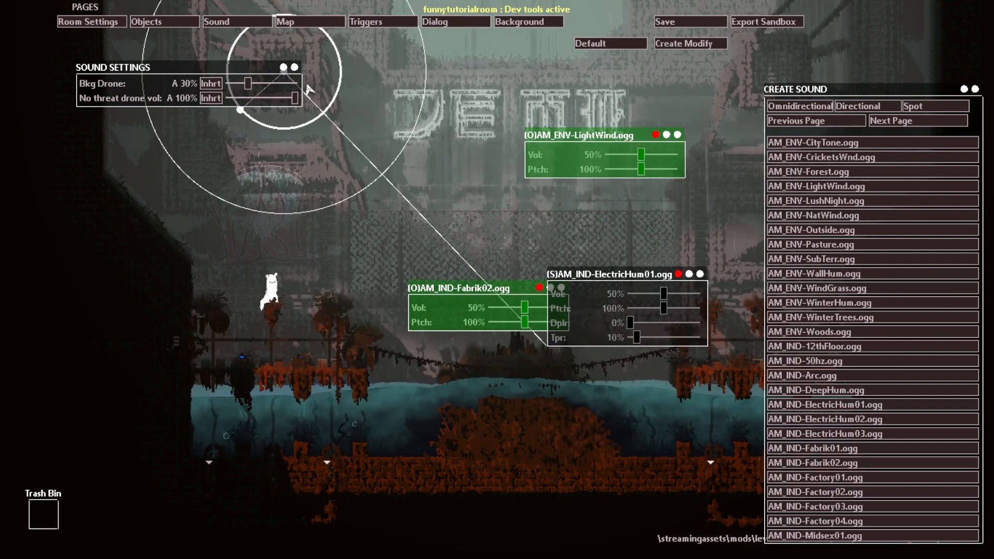
key("v")
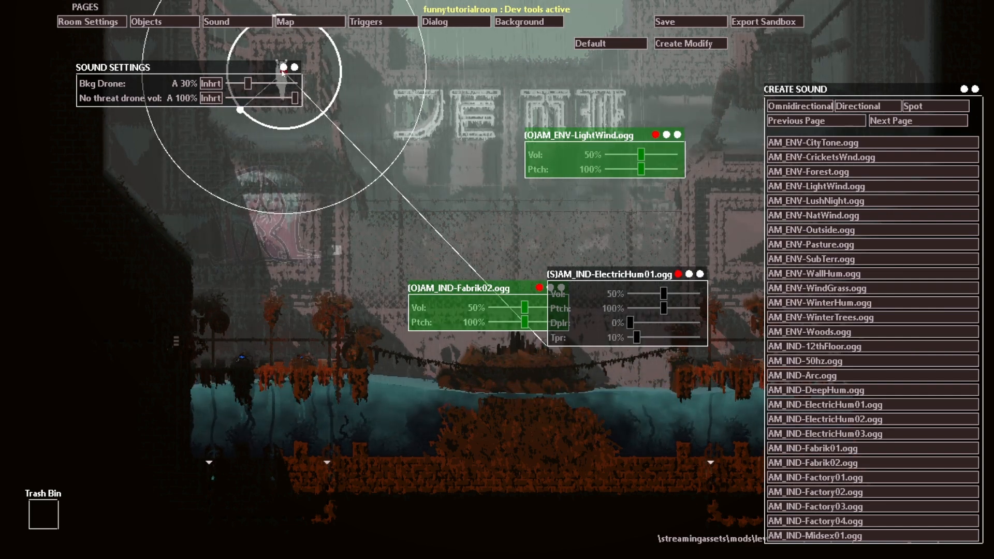
left_click(870, 406)
left_click_drag(552, 344, 730, 102)
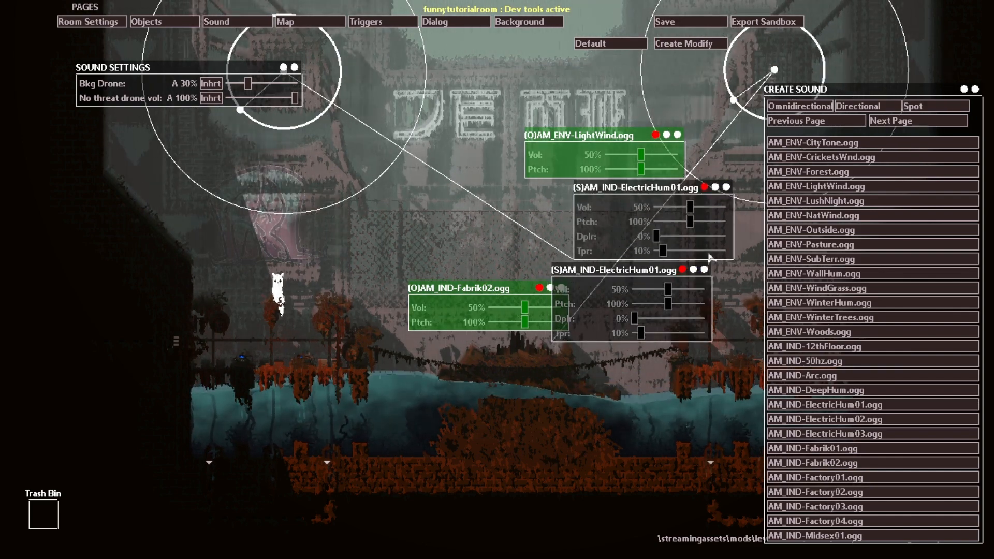
left_click_drag(706, 268, 457, 84)
left_click_drag(657, 33, 729, 63)
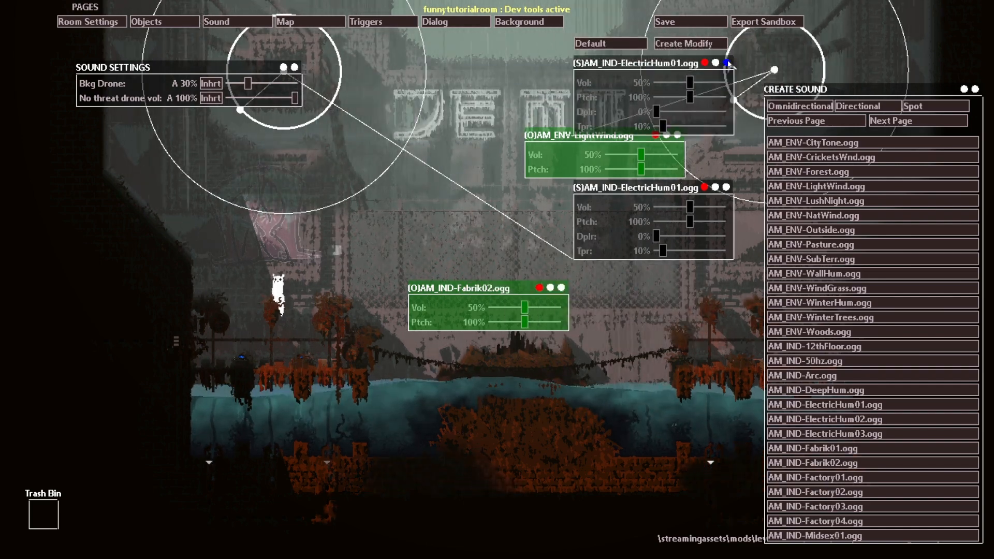
left_click_drag(726, 187, 488, 91)
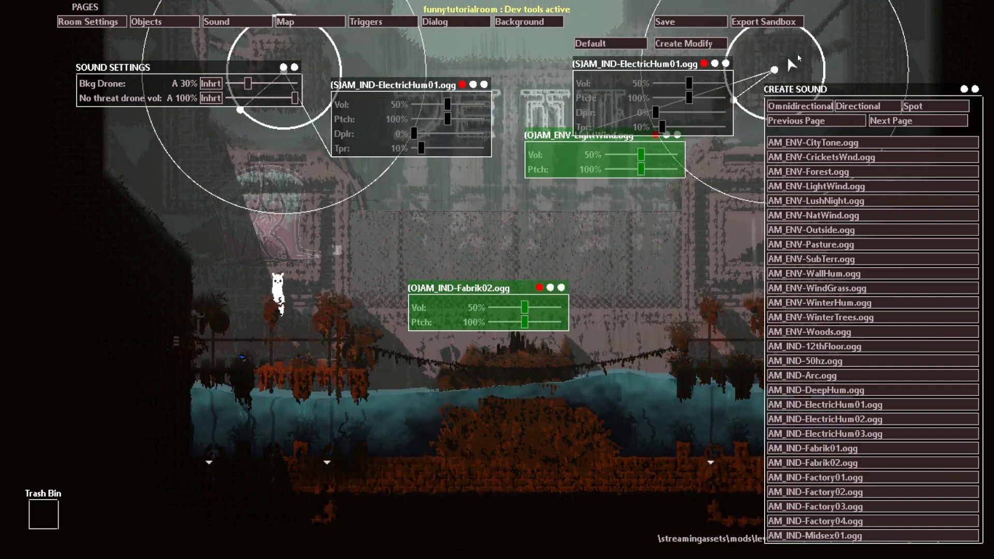
Step: Look over the second page of ambient sounds and playtest the room with the added sounds
left_click(932, 124)
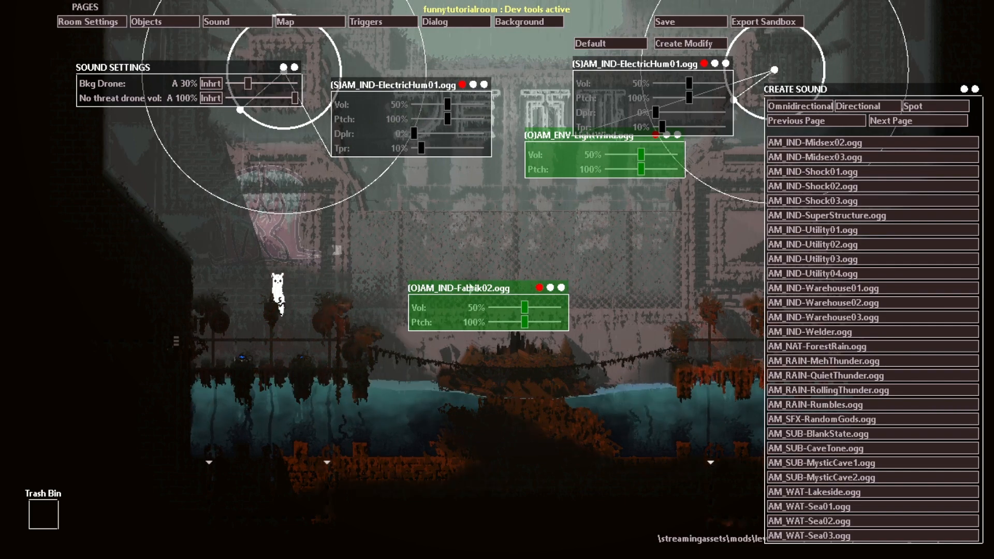
key("o")
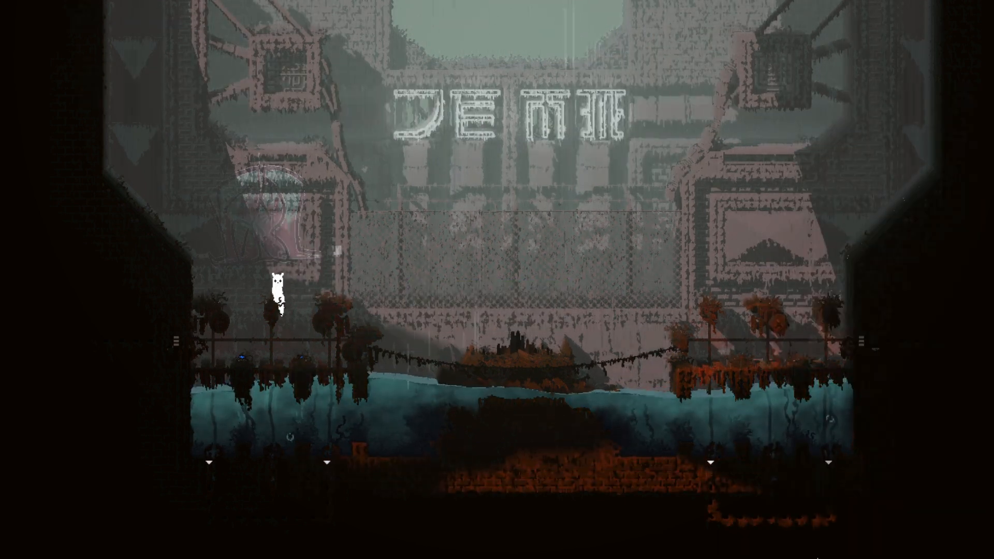
key("Right")
key("z")
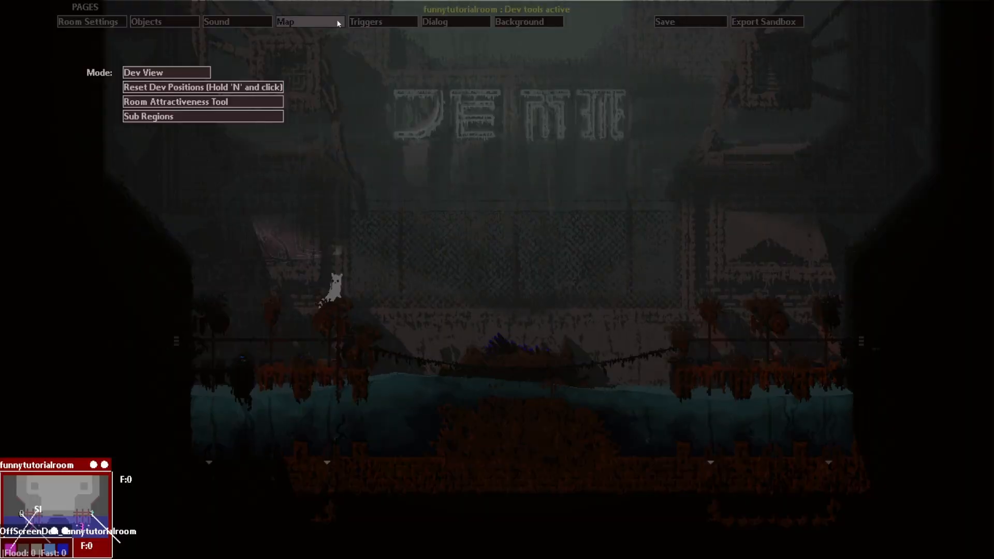
Step: Reposition the funnytutorialroom and OffScreenDen boxes on the map, checking Canon View before returning to Dev View
left_click(338, 21)
left_click_drag(290, 304, 570, 143)
left_click_drag(384, 306, 540, 251)
left_click(200, 74)
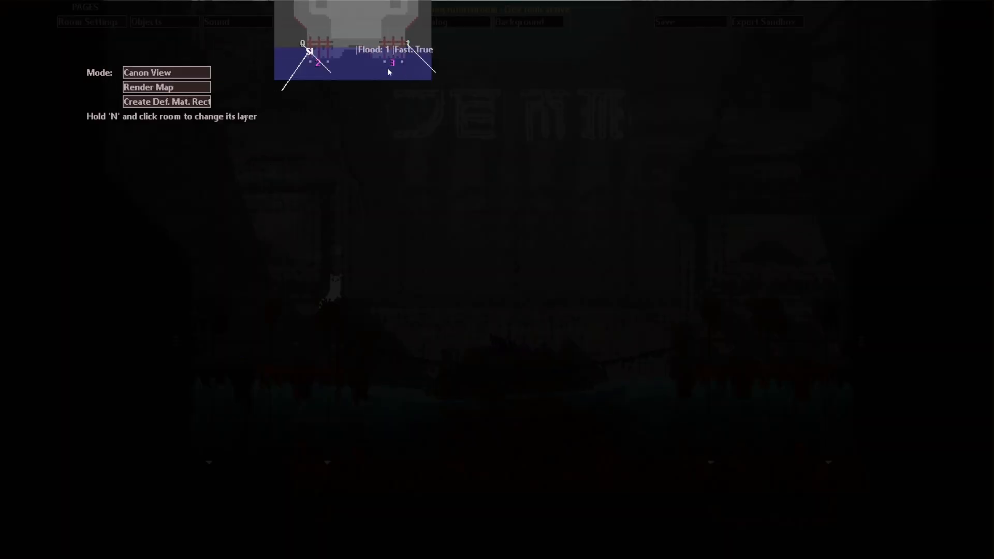
left_click(134, 77)
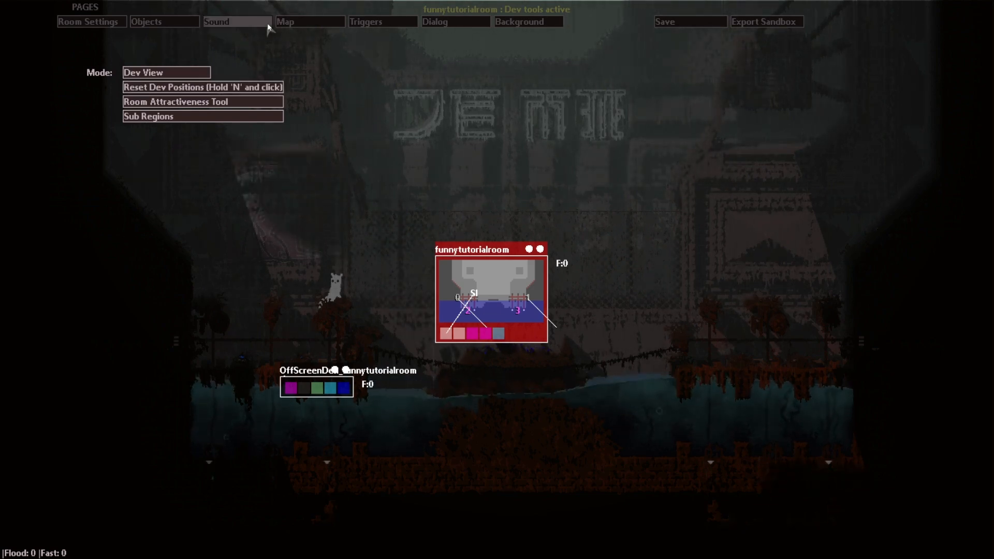
Step: Compare the map in Canon View and Dev View, shifting the Canon View layout toward the screen's center
left_click(178, 71)
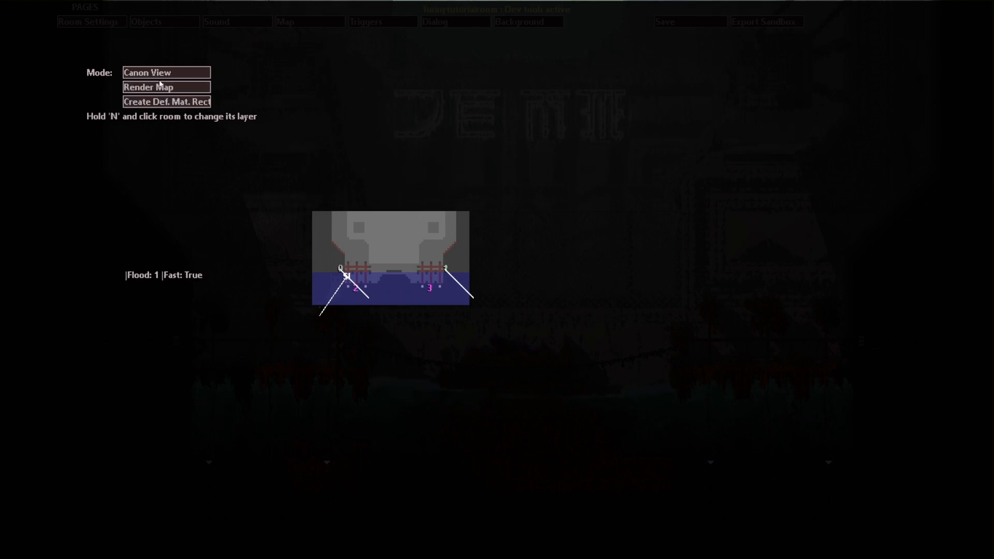
left_click(156, 77)
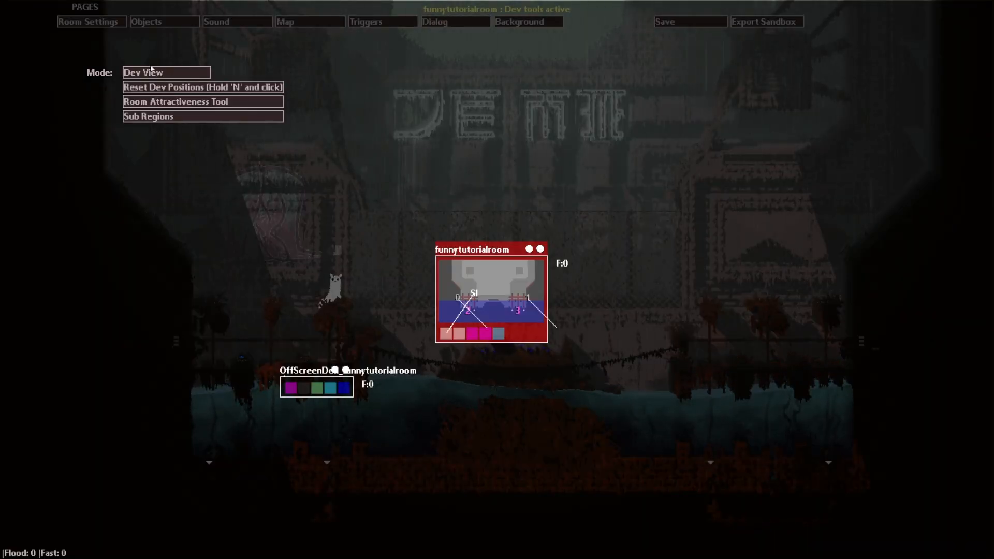
left_click(158, 71)
left_click_drag(433, 190, 523, 248)
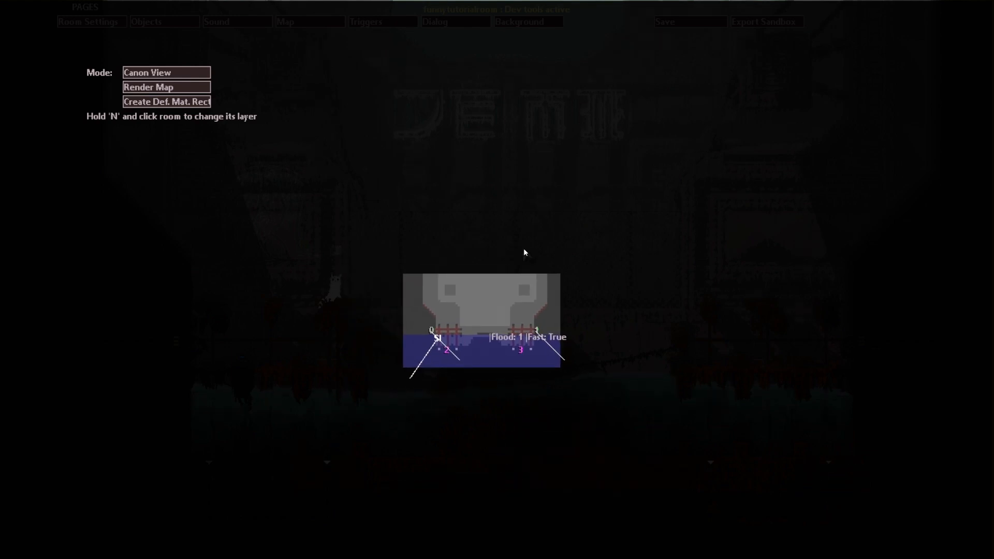
left_click(171, 78)
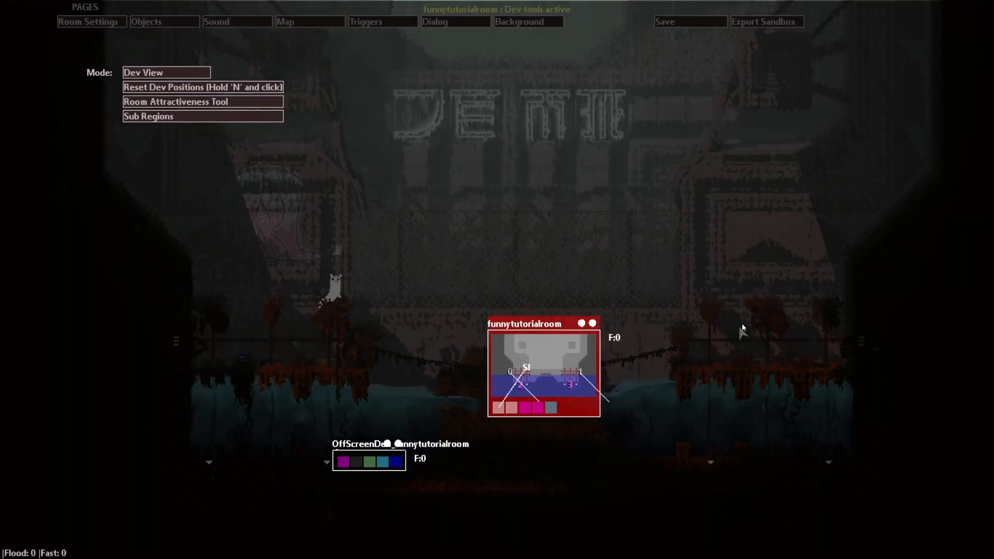
Step: Move the funnytutorialroom box left of the OffScreenDen in Dev View, checking its placement in Canon View
left_click_drag(594, 395, 319, 387)
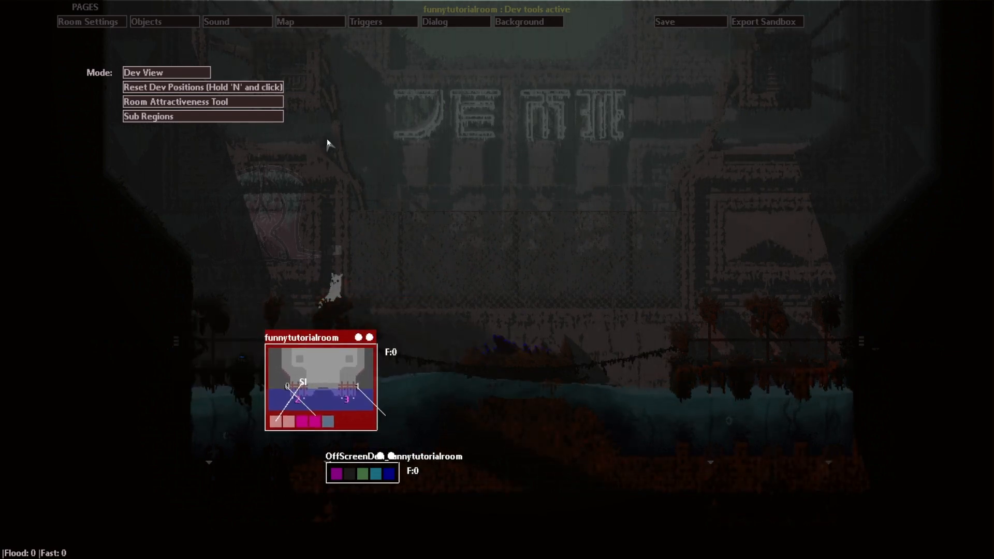
left_click_drag(342, 370, 200, 345)
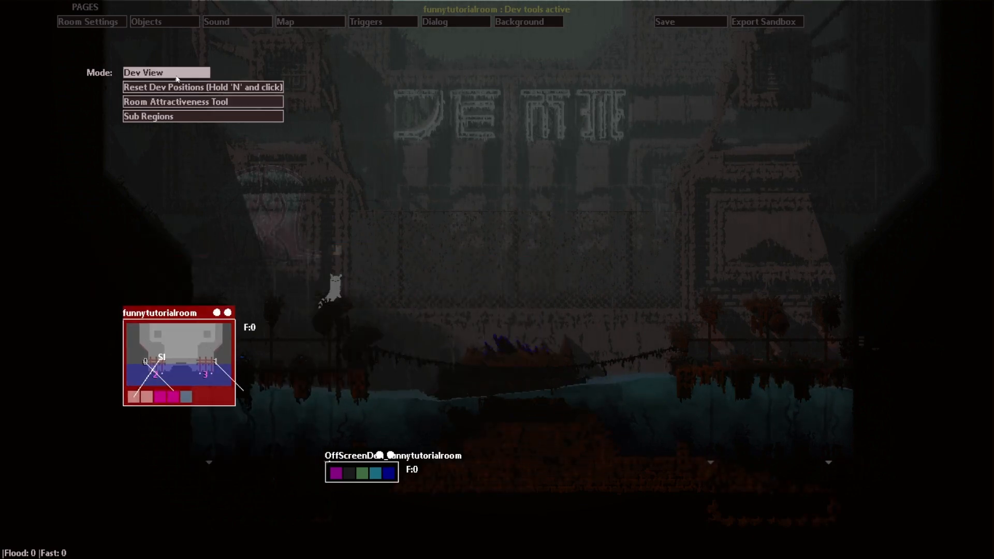
left_click(176, 79)
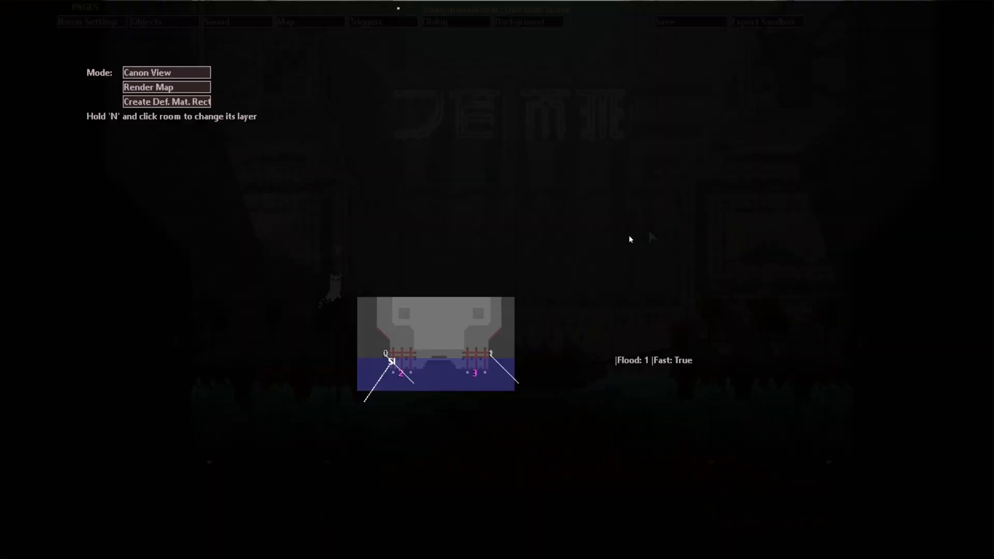
left_click(140, 75)
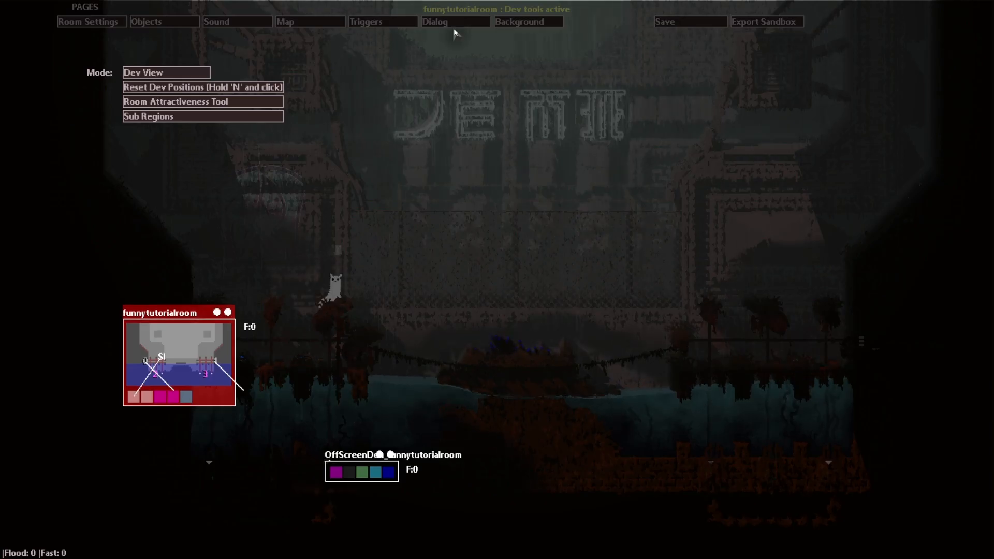
Step: Create a Spot trigger, show its available event types and set it active from cycle 50
left_click(368, 21)
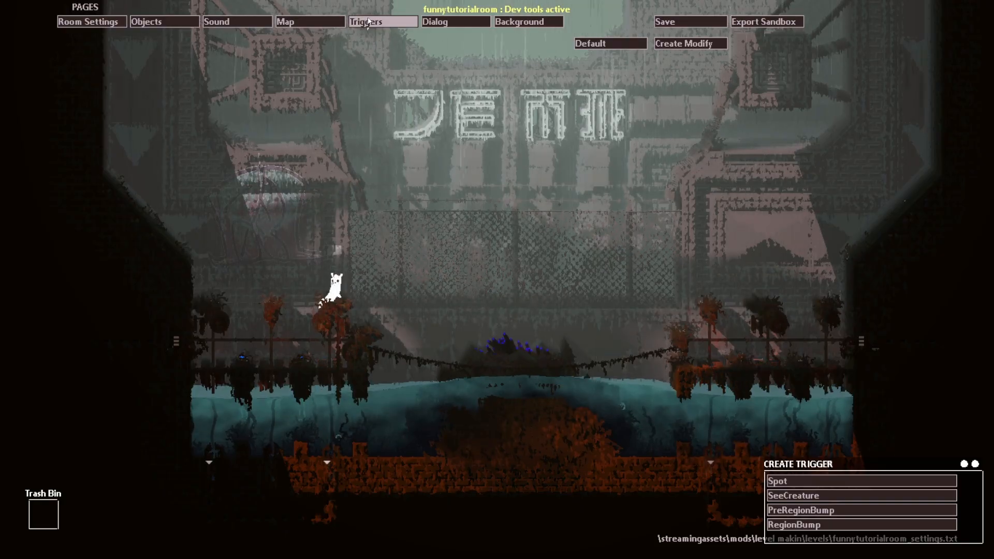
left_click(780, 484)
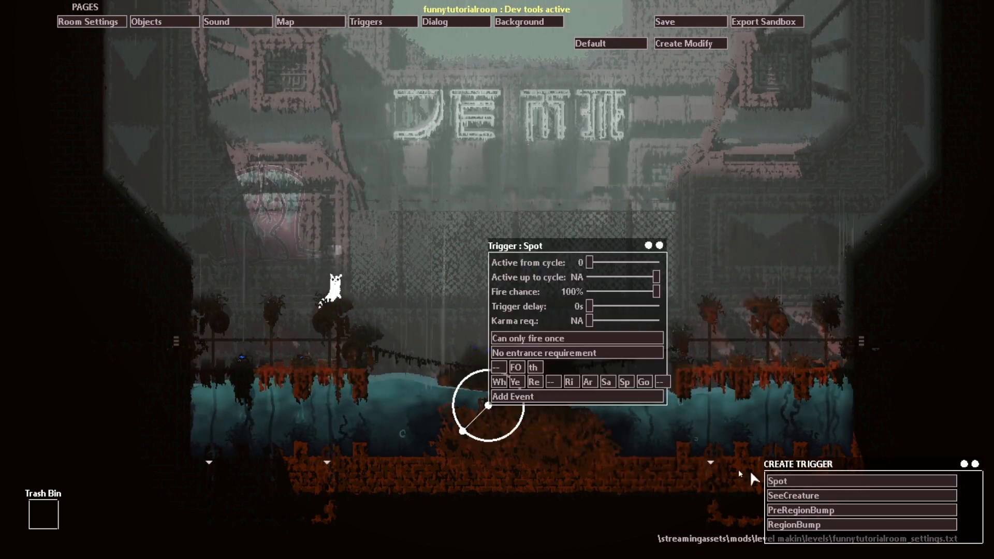
left_click(536, 397)
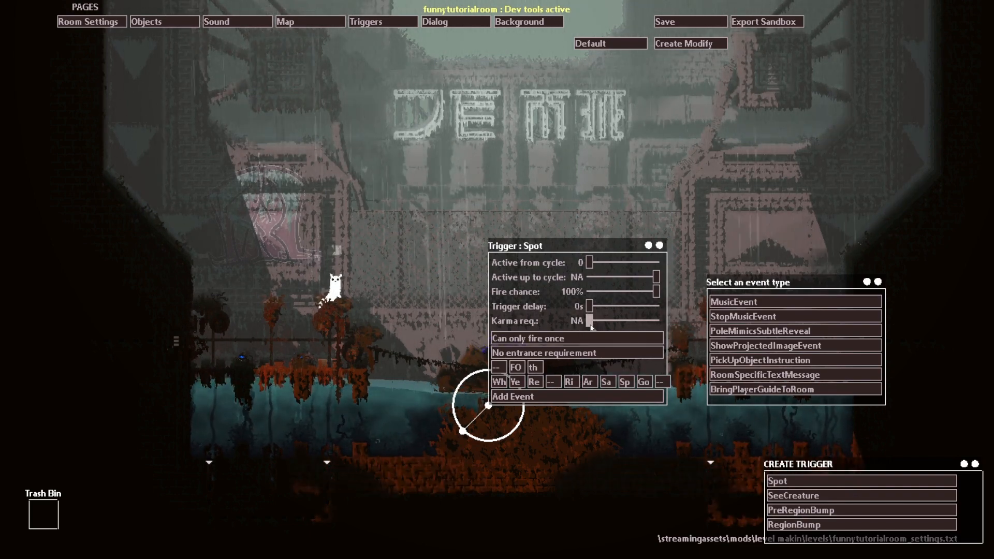
left_click_drag(647, 326, 580, 317)
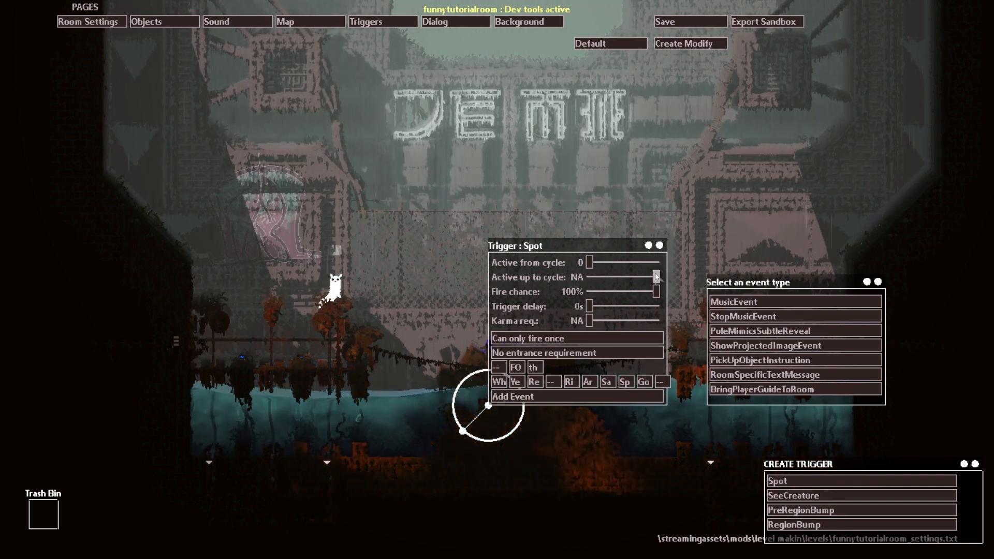
left_click_drag(590, 263, 633, 267)
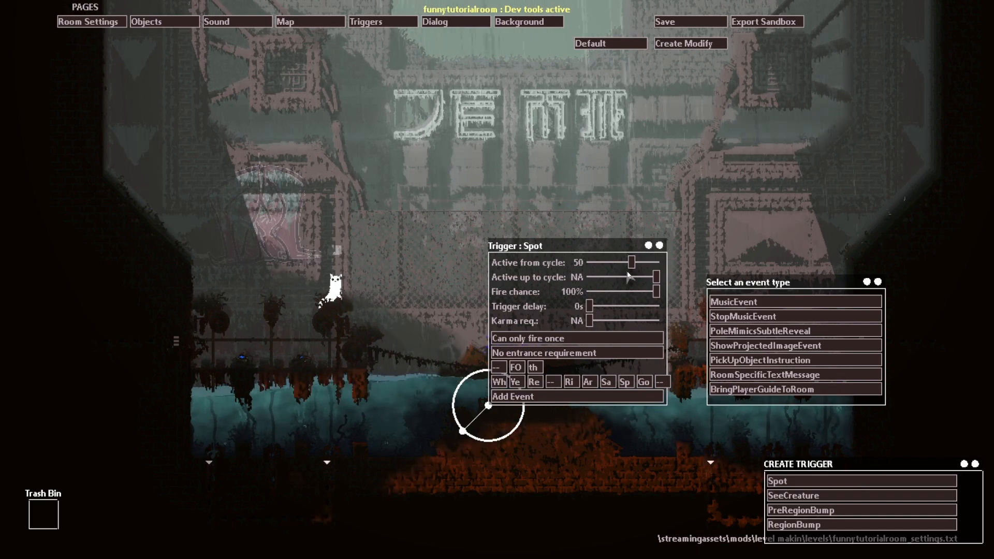
Step: Move the Spot trigger's circle over the slugcat, discard the trigger in the Trash Bin and teleport the slugcat
left_click_drag(488, 406, 337, 293)
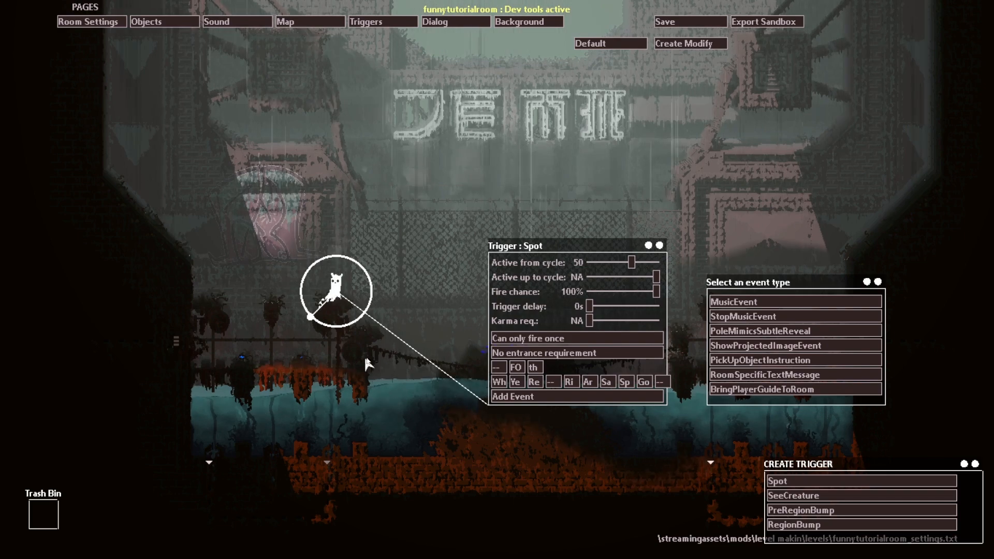
left_click_drag(337, 293, 43, 515)
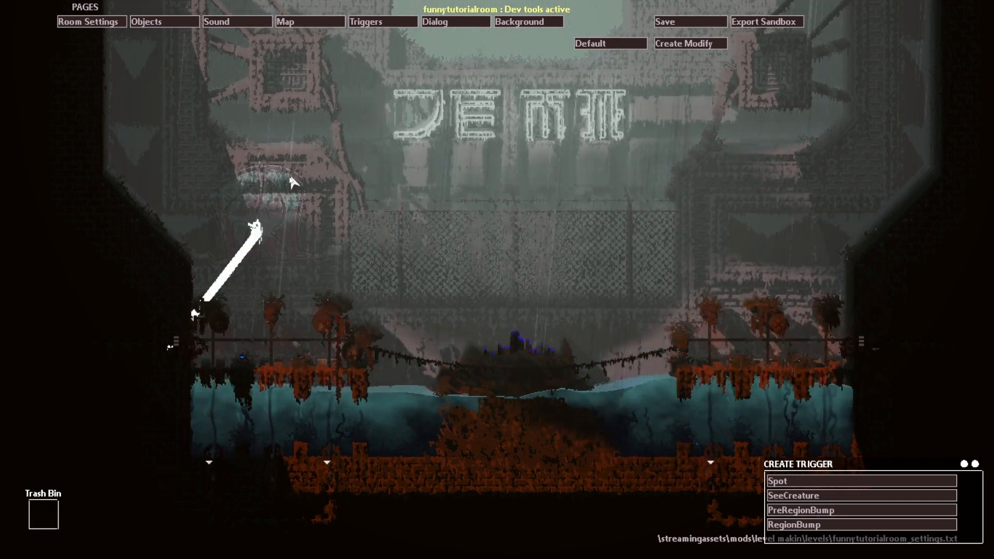
key("v")
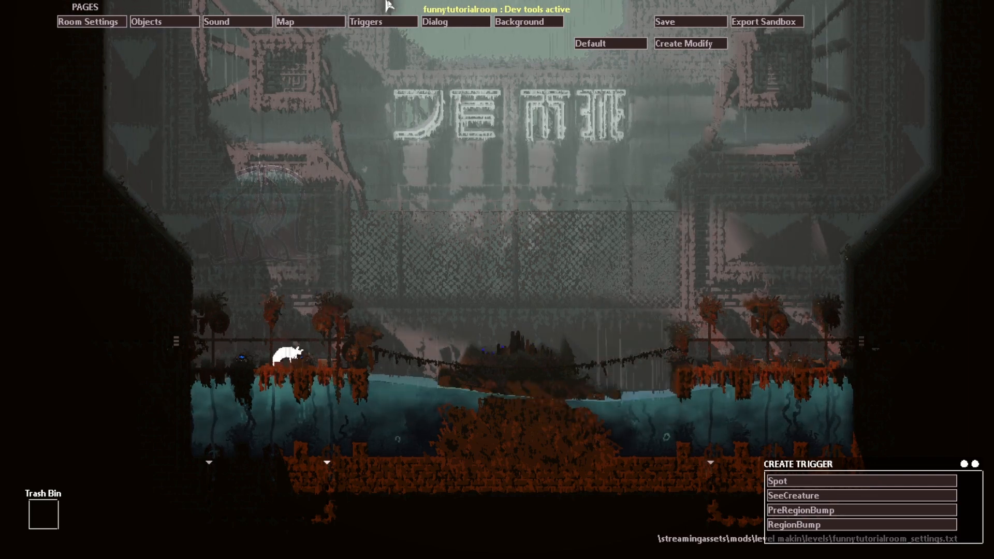
Step: Look over the Dialog and Background pages and save the room
left_click(454, 20)
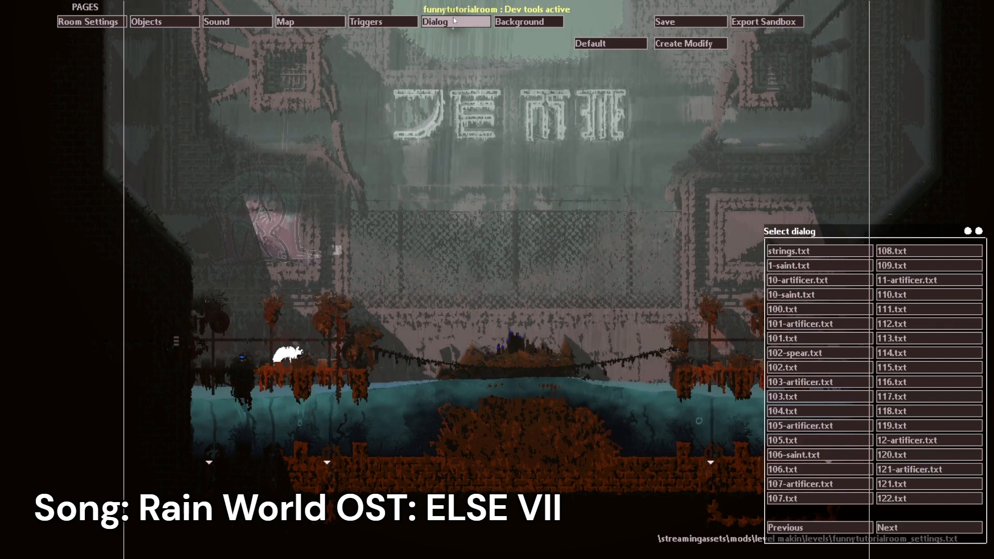
left_click(525, 21)
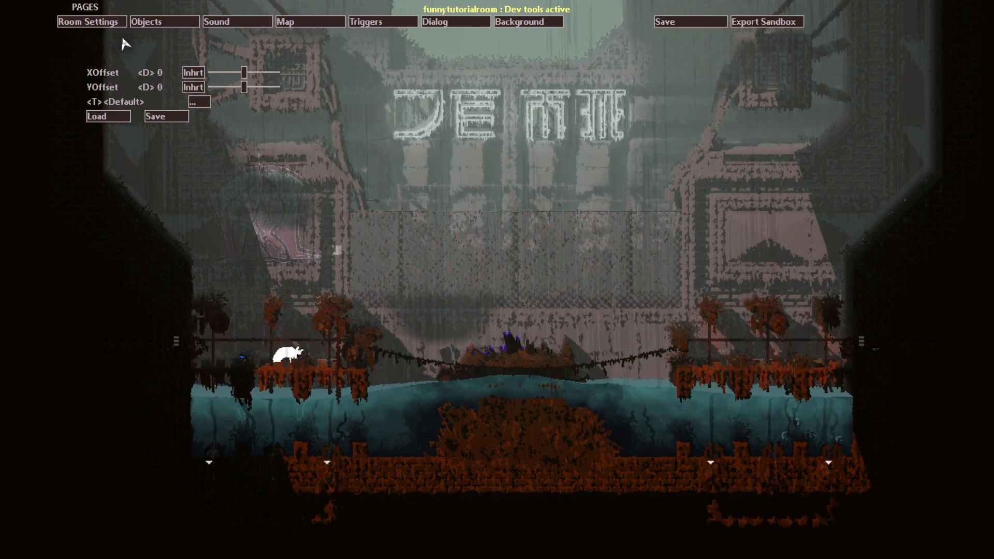
left_click(687, 23)
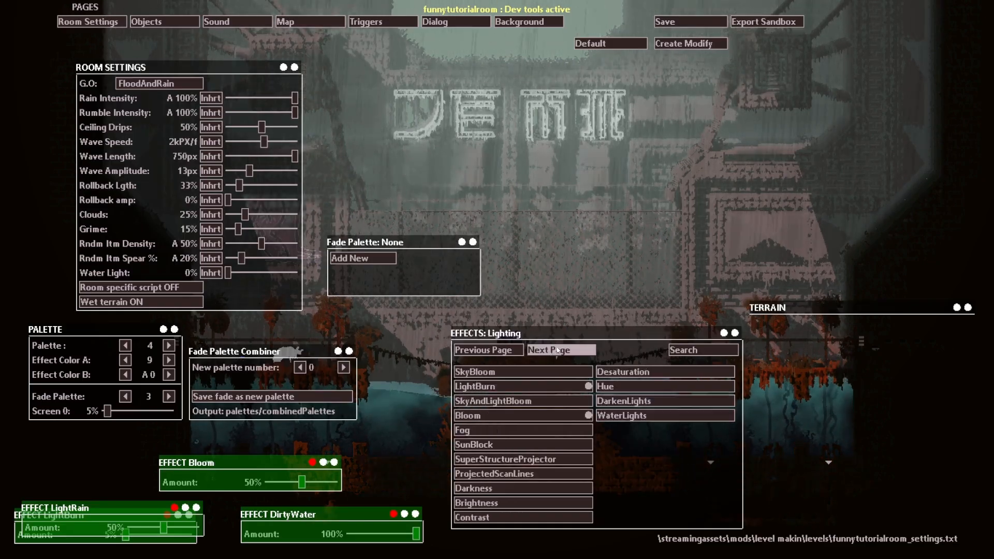
Step: Add the AboveCloudsView effect from the Decorations category at 100% and save the room settings
left_click(557, 350)
left_click(557, 350)
left_click(557, 350)
left_click(483, 350)
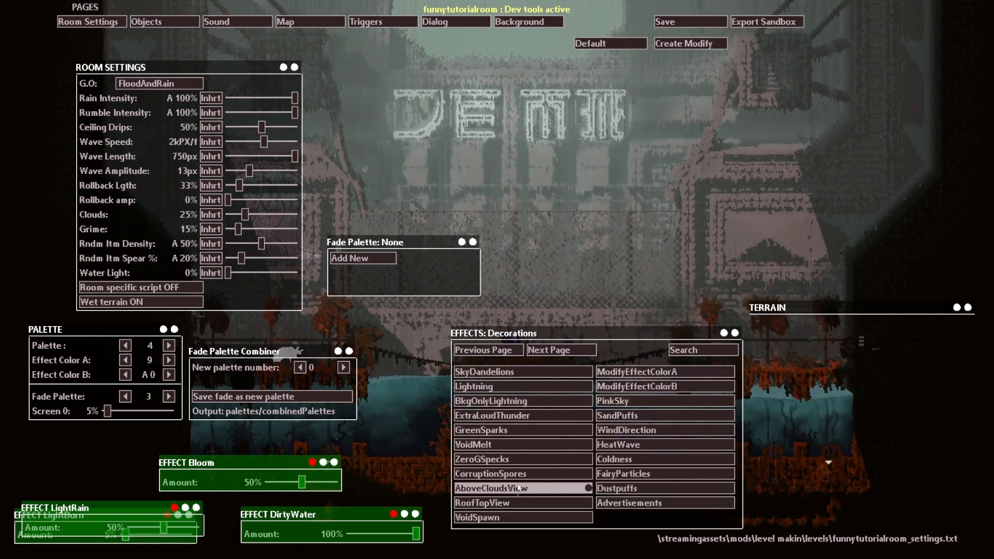
left_click(557, 488)
left_click_drag(138, 521, 355, 533)
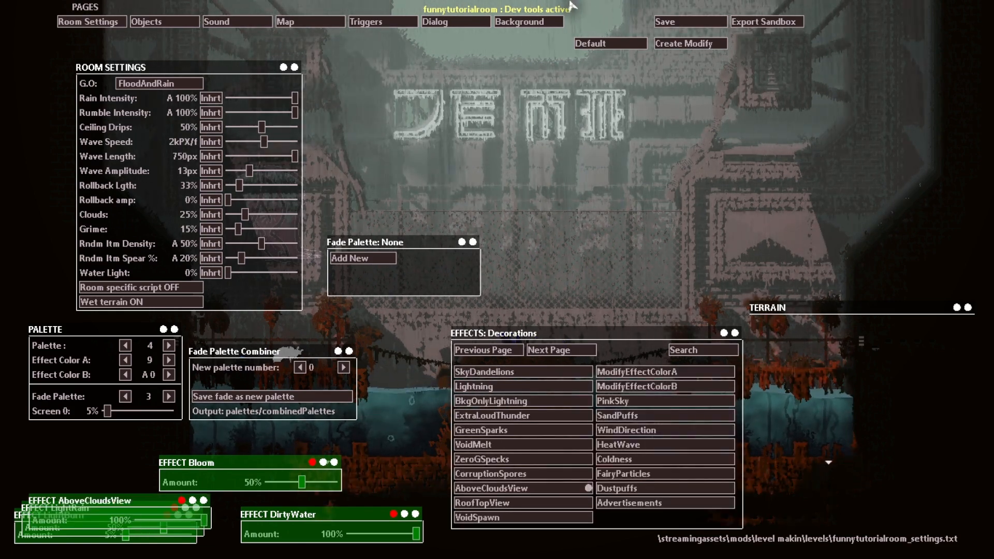
left_click(689, 26)
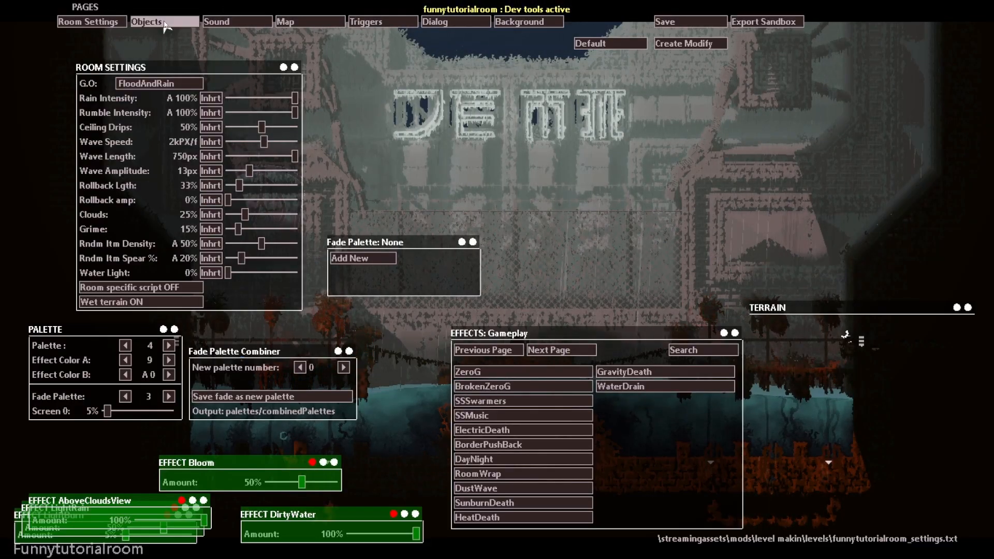
Step: Bring up the room's background settings and lower the YOffset to about -1159
left_click(165, 23)
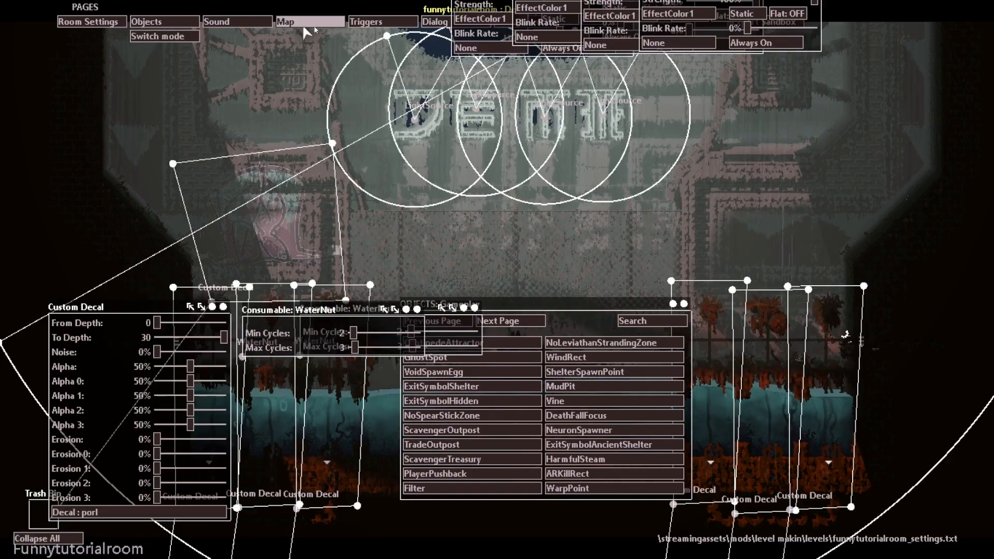
left_click(453, 22)
left_click(518, 26)
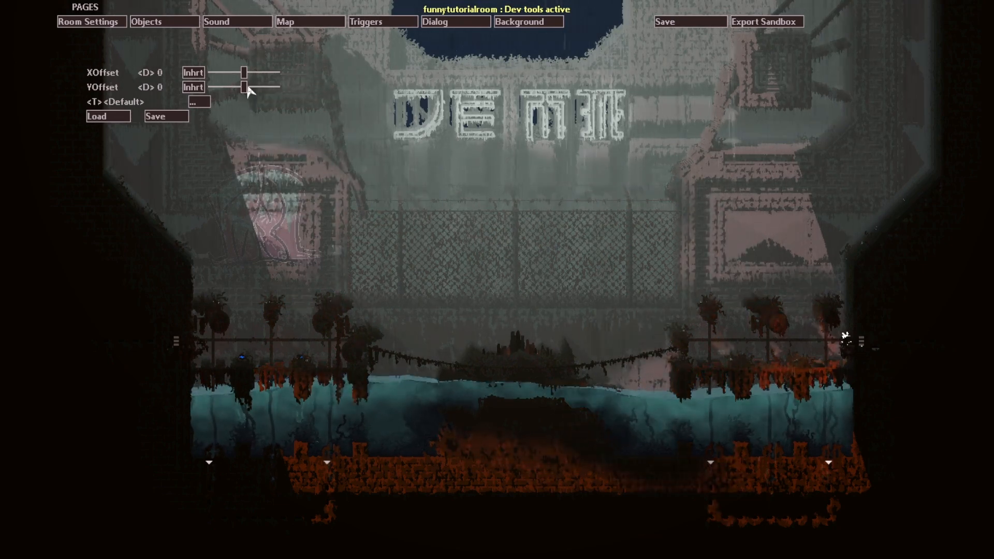
left_click_drag(245, 88, 240, 93)
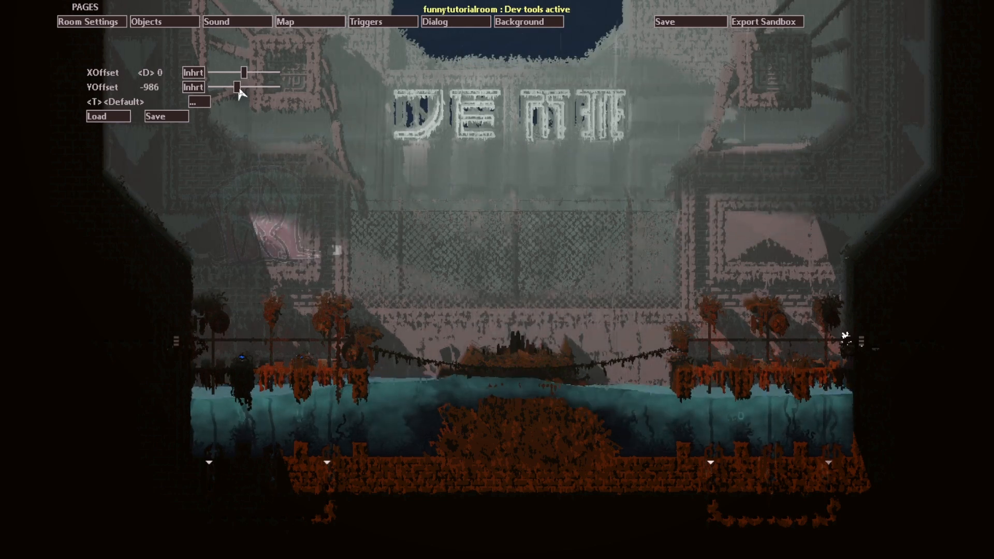
Step: Choose the rws_noworm background, return YOffset to 0, set XOffset to -5000 and save the room
left_click(199, 101)
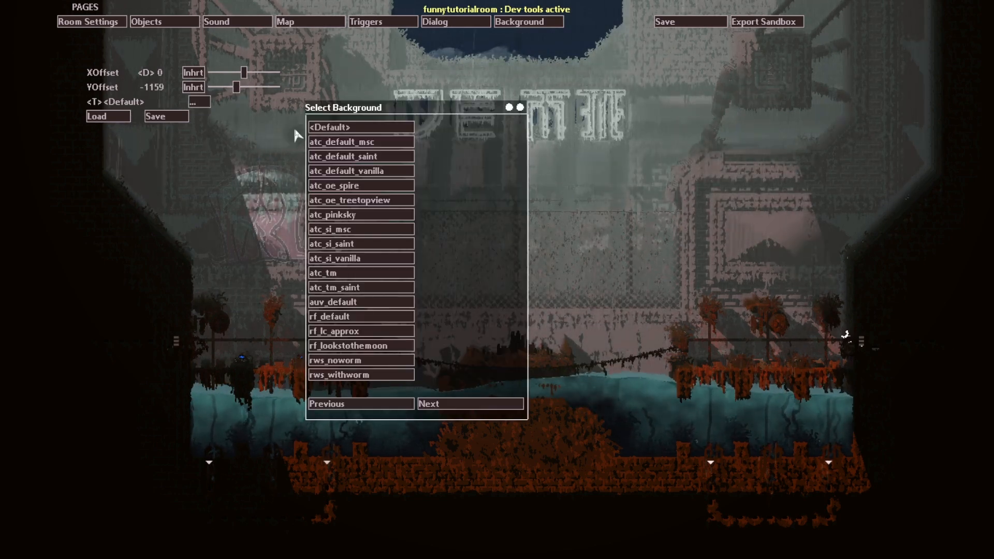
left_click(313, 364)
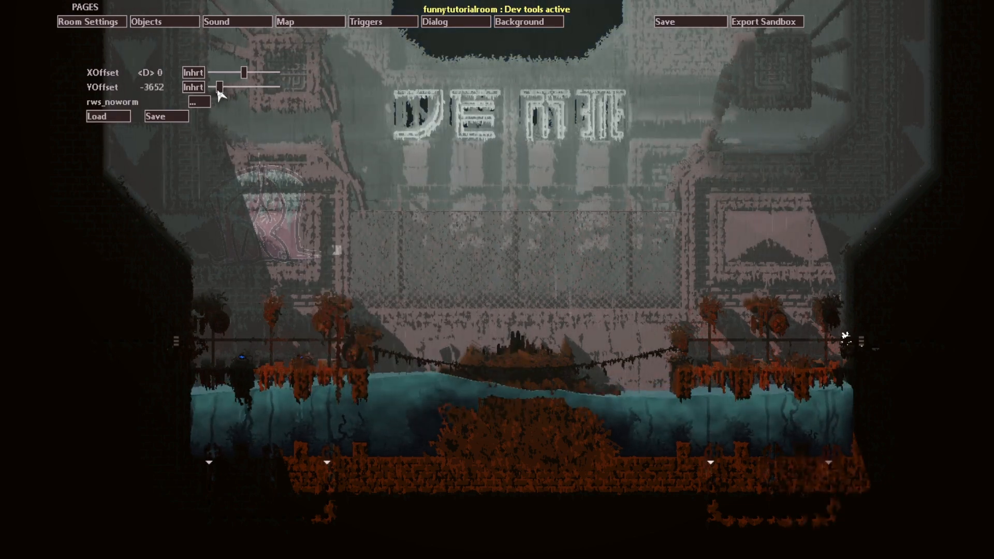
left_click_drag(283, 91, 247, 89)
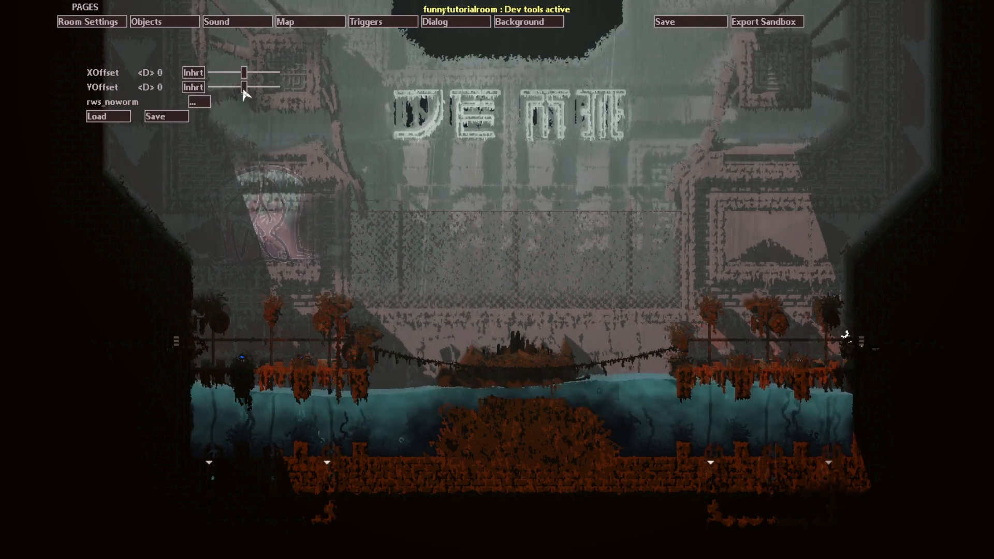
left_click_drag(243, 73, 89, 107)
left_click(683, 19)
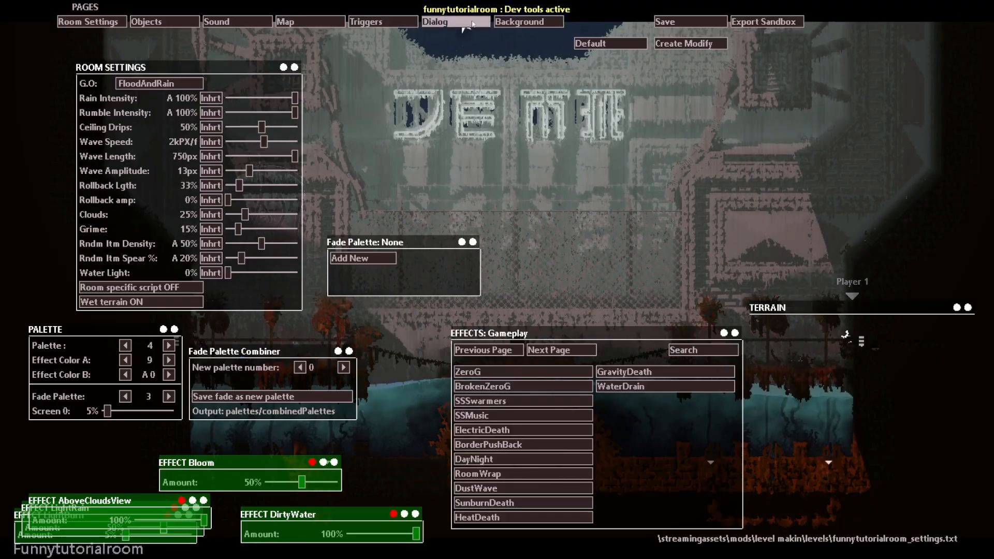
Step: Select and load the rws_noworm background in the reloaded room, and reset XOffset to its inherited value
left_click(516, 22)
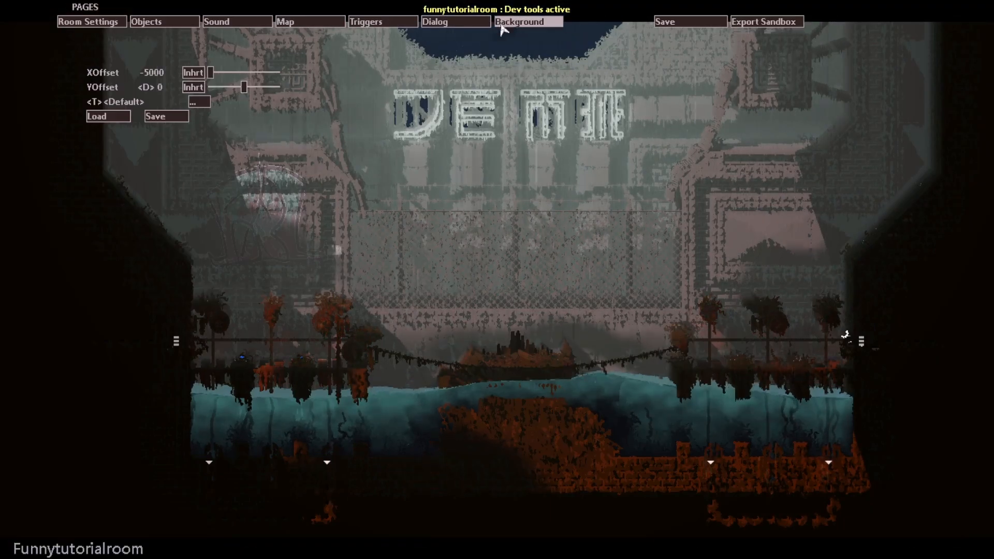
left_click(203, 104)
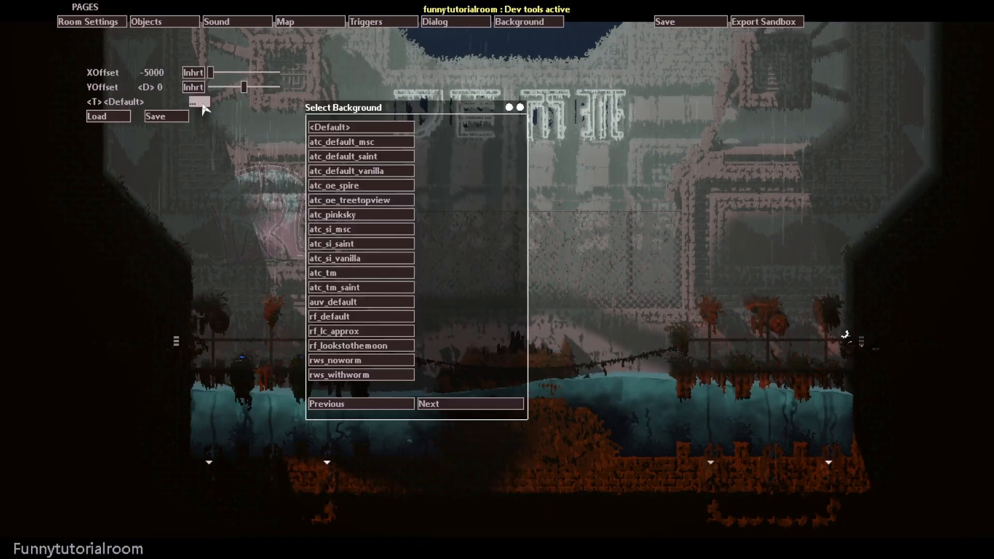
left_click(377, 361)
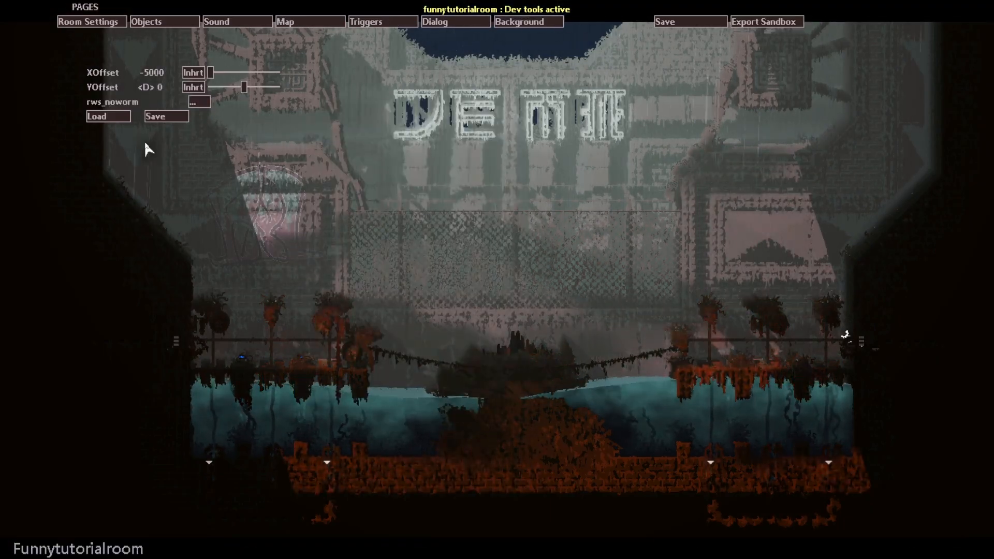
left_click(108, 117)
left_click(193, 72)
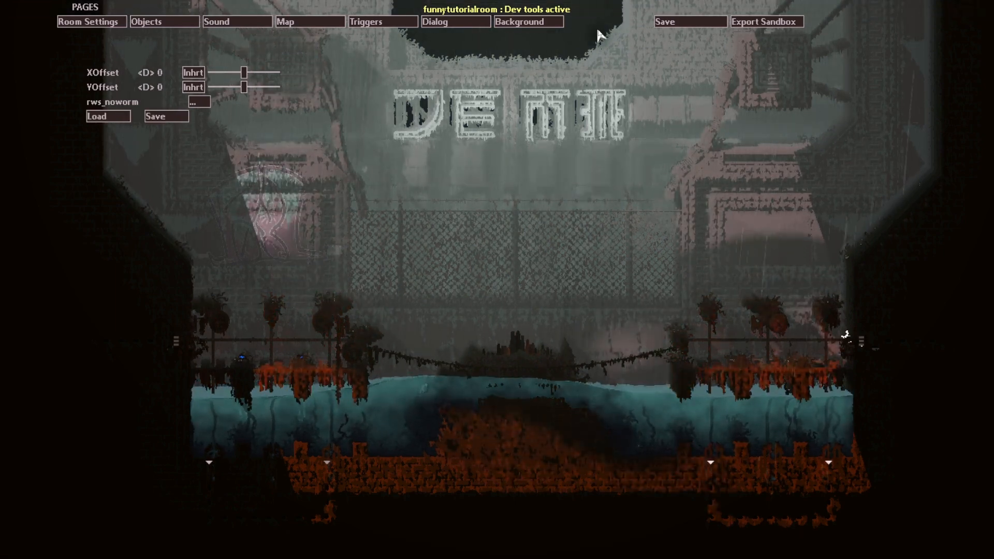
Step: Reload the room and remove the AboveCloudsView effect through the Decorations category
key("r")
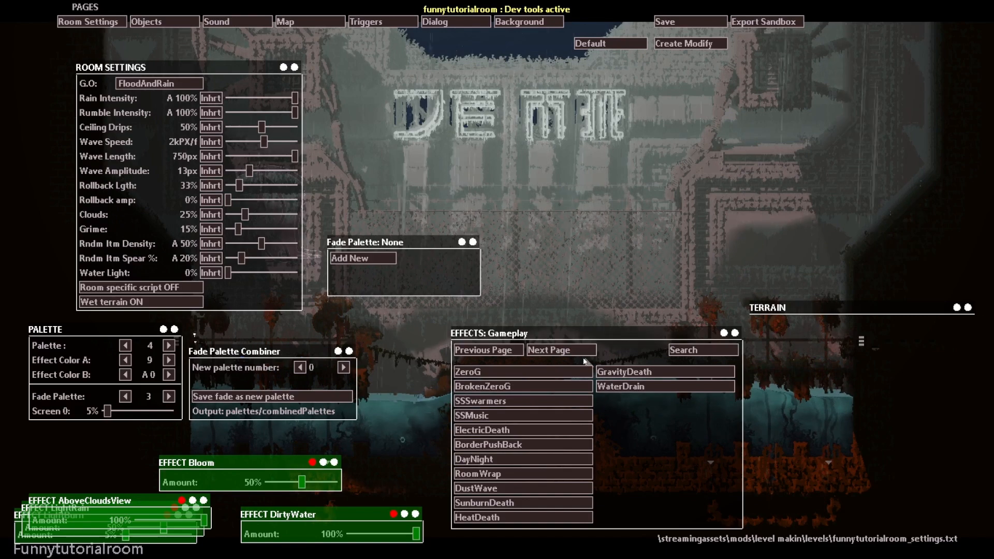
left_click(561, 351)
left_click(560, 351)
left_click(561, 351)
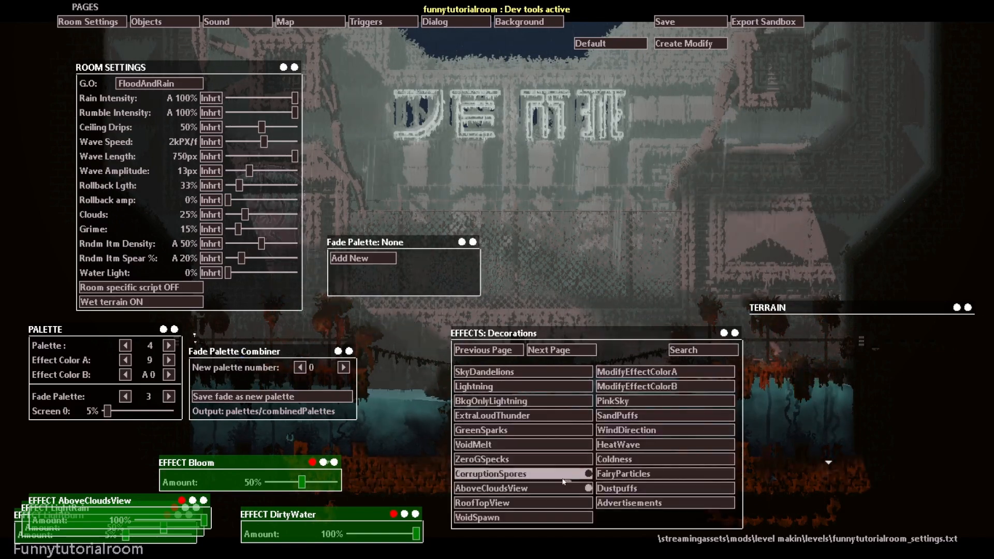
left_click(543, 491)
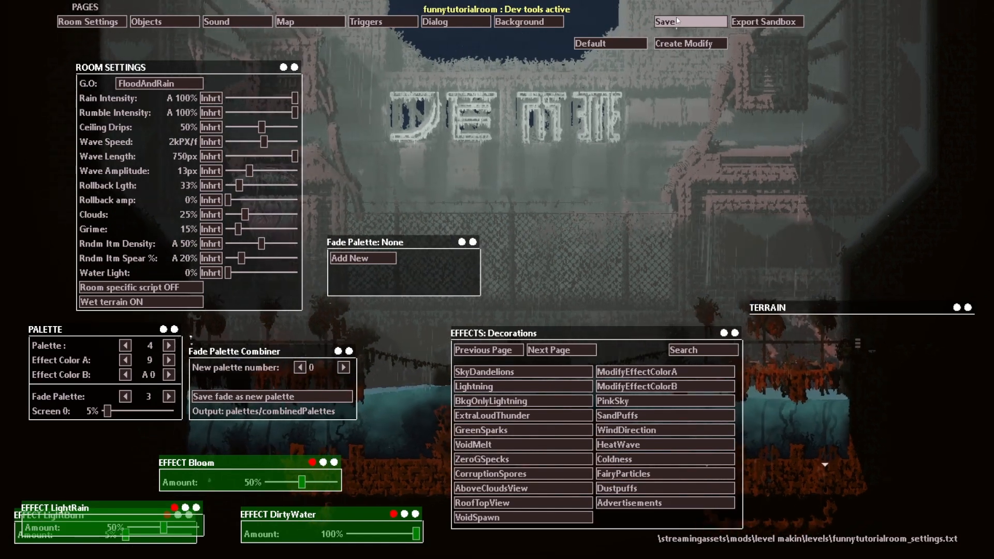
Step: Hide the dev tools and test the room by walking the slugcat right and climbing the plant-topped pole
key("o")
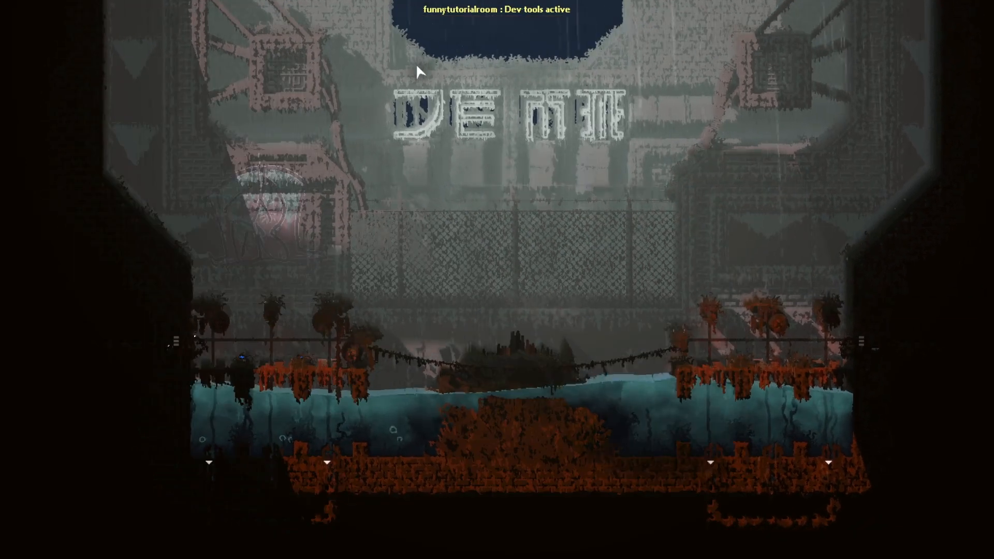
key("o")
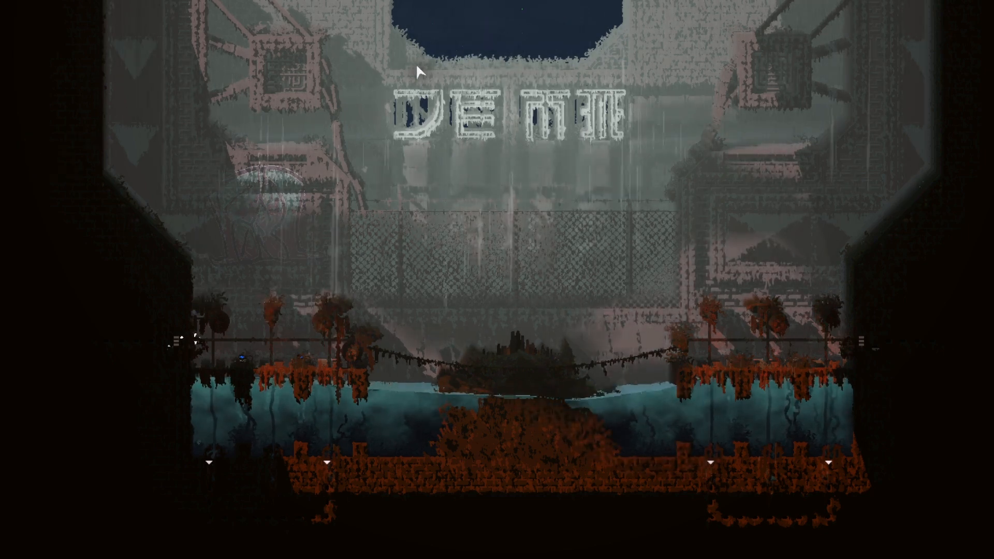
key("Right")
key("Right")
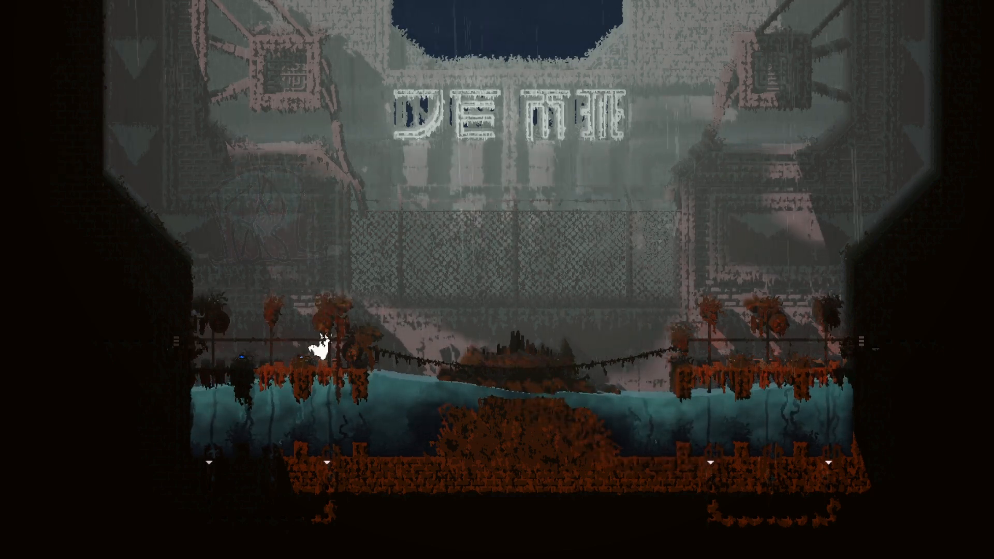
key("Up")
key("z")
key("z")
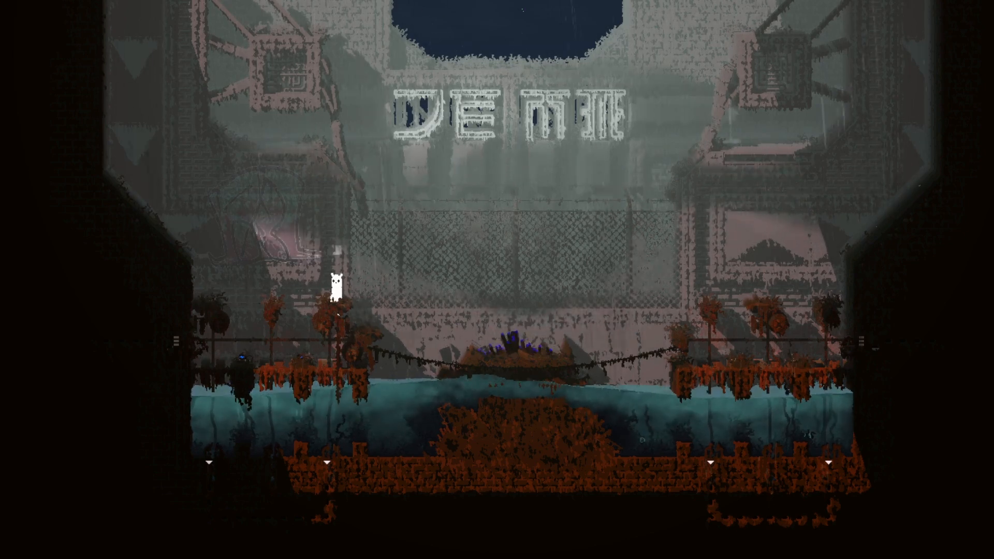
Step: Bring the dev tools back and save the room settings
key("o")
key("o")
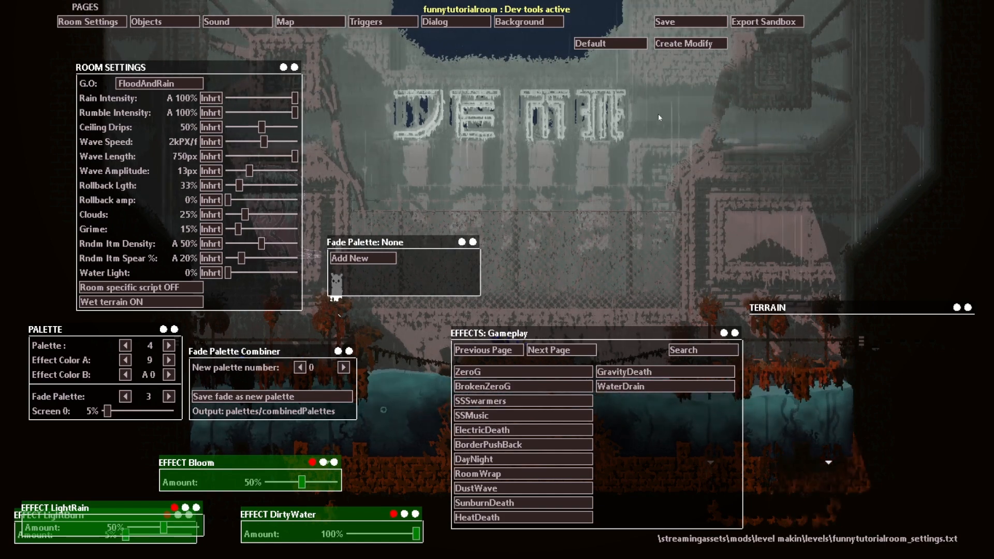
left_click(676, 22)
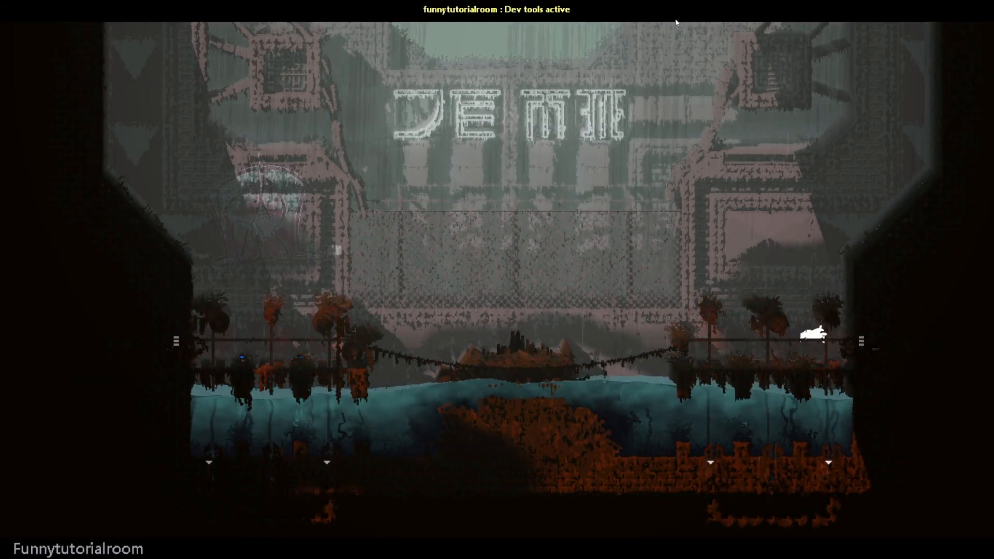
Step: Reopen the dev tools and switch the room's object editor to the placed-objects list mode
key("o")
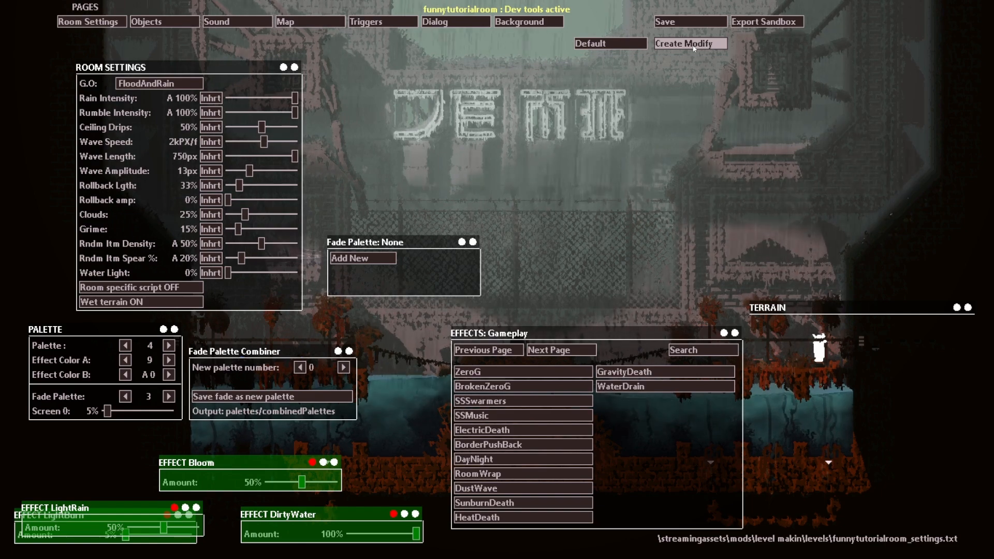
left_click(164, 21)
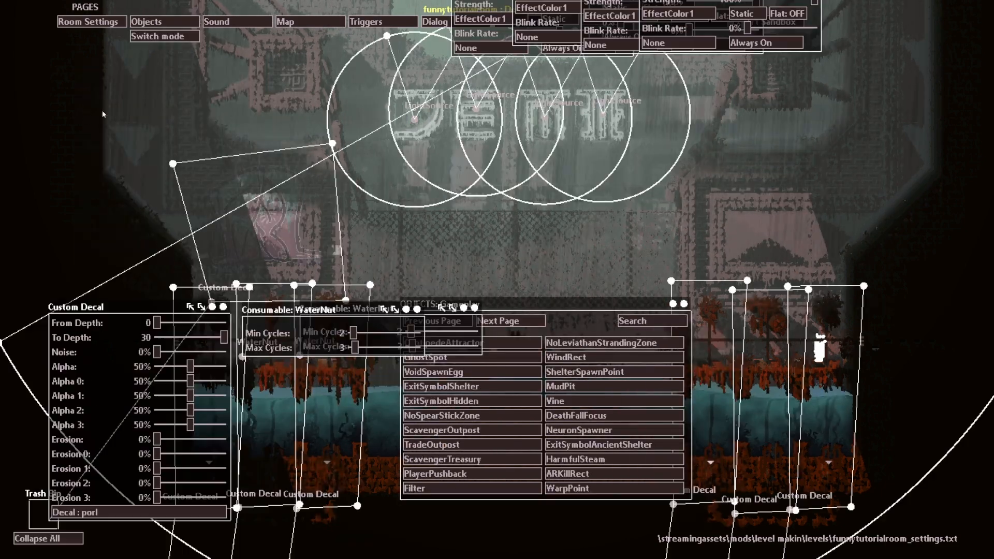
left_click(162, 37)
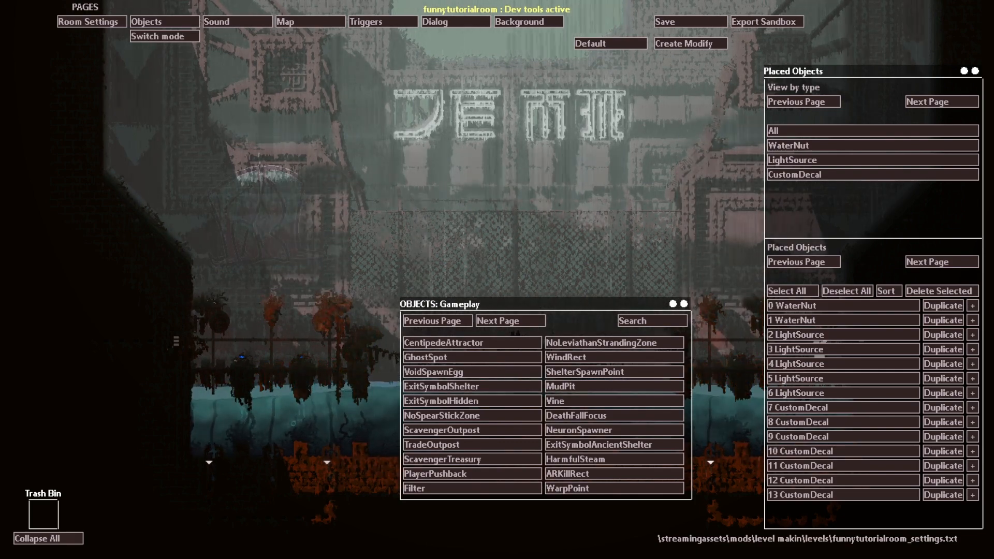
Step: Teleport the slugcat into the air below the room's large sign
mouse_move(409, 357)
left_mouse_down()
mouse_move(193, 339)
mouse_move(417, 178)
mouse_move(545, 138)
mouse_move(29, 497)
left_mouse_up()
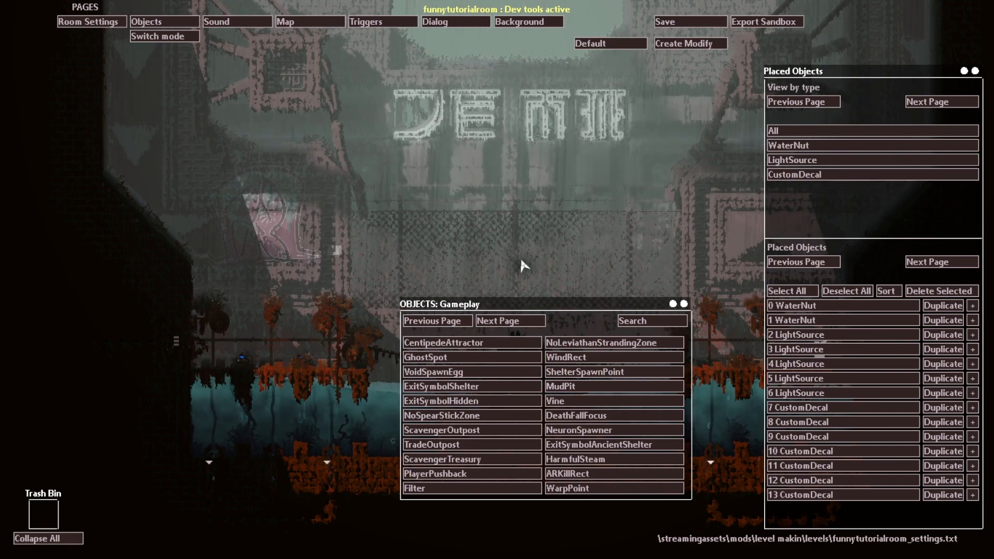
key("v")
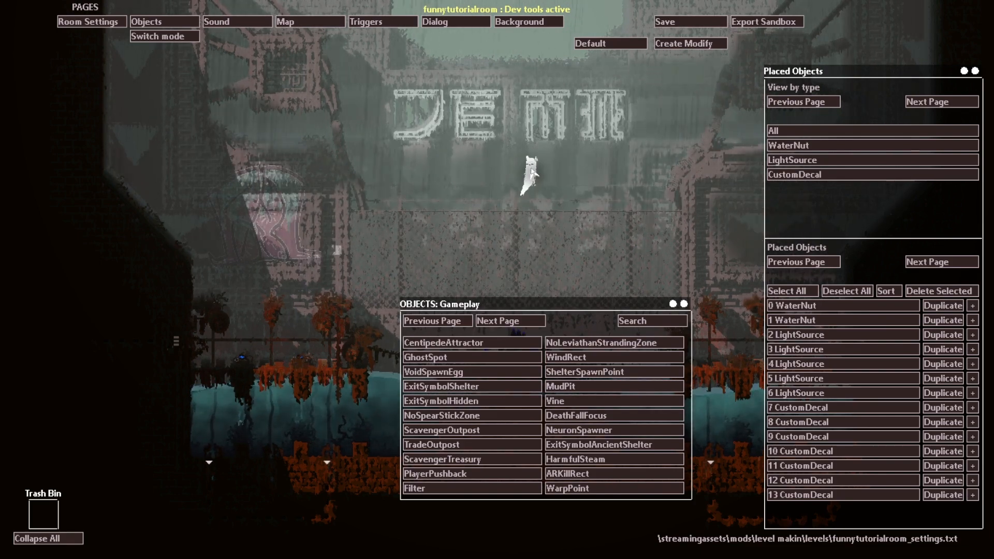